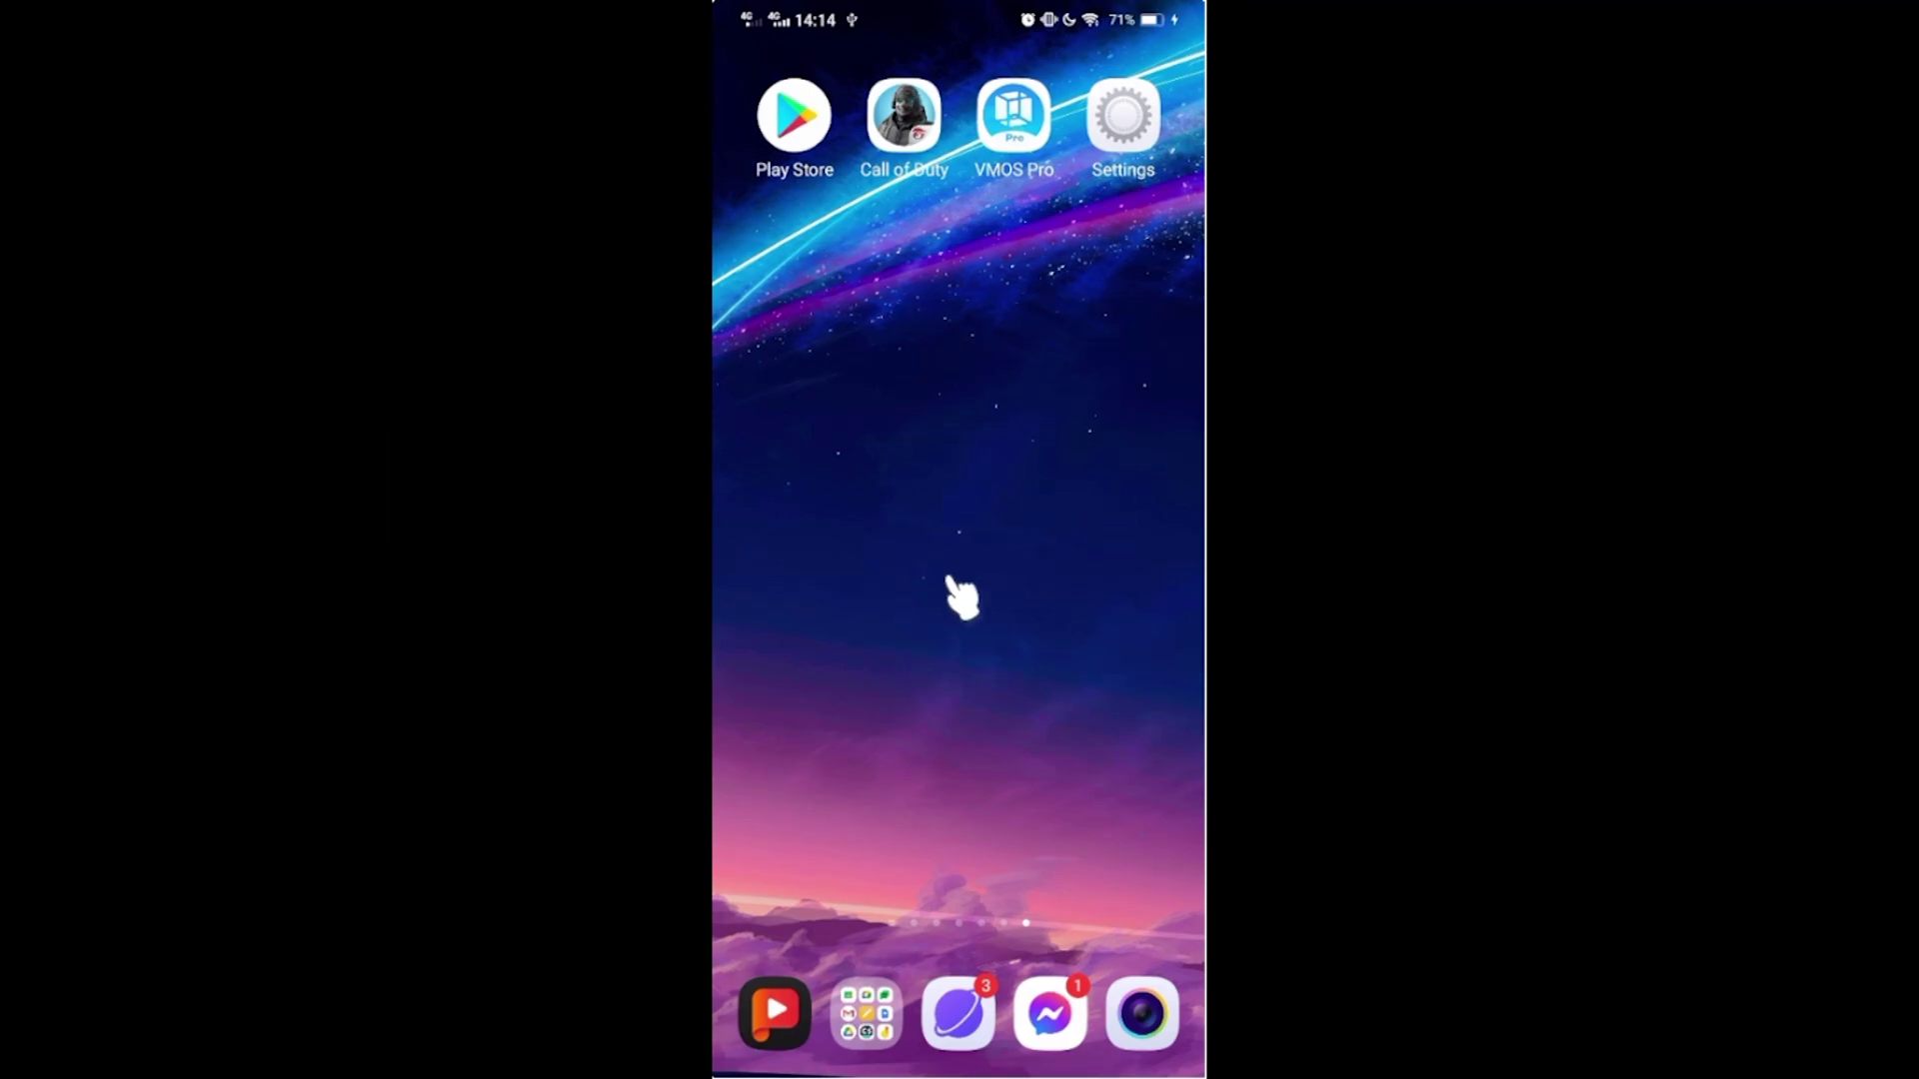
# Step: Trigger the Android 11 easter egg from About phone in Settings, then return home
pyautogui.click(1099, 155)
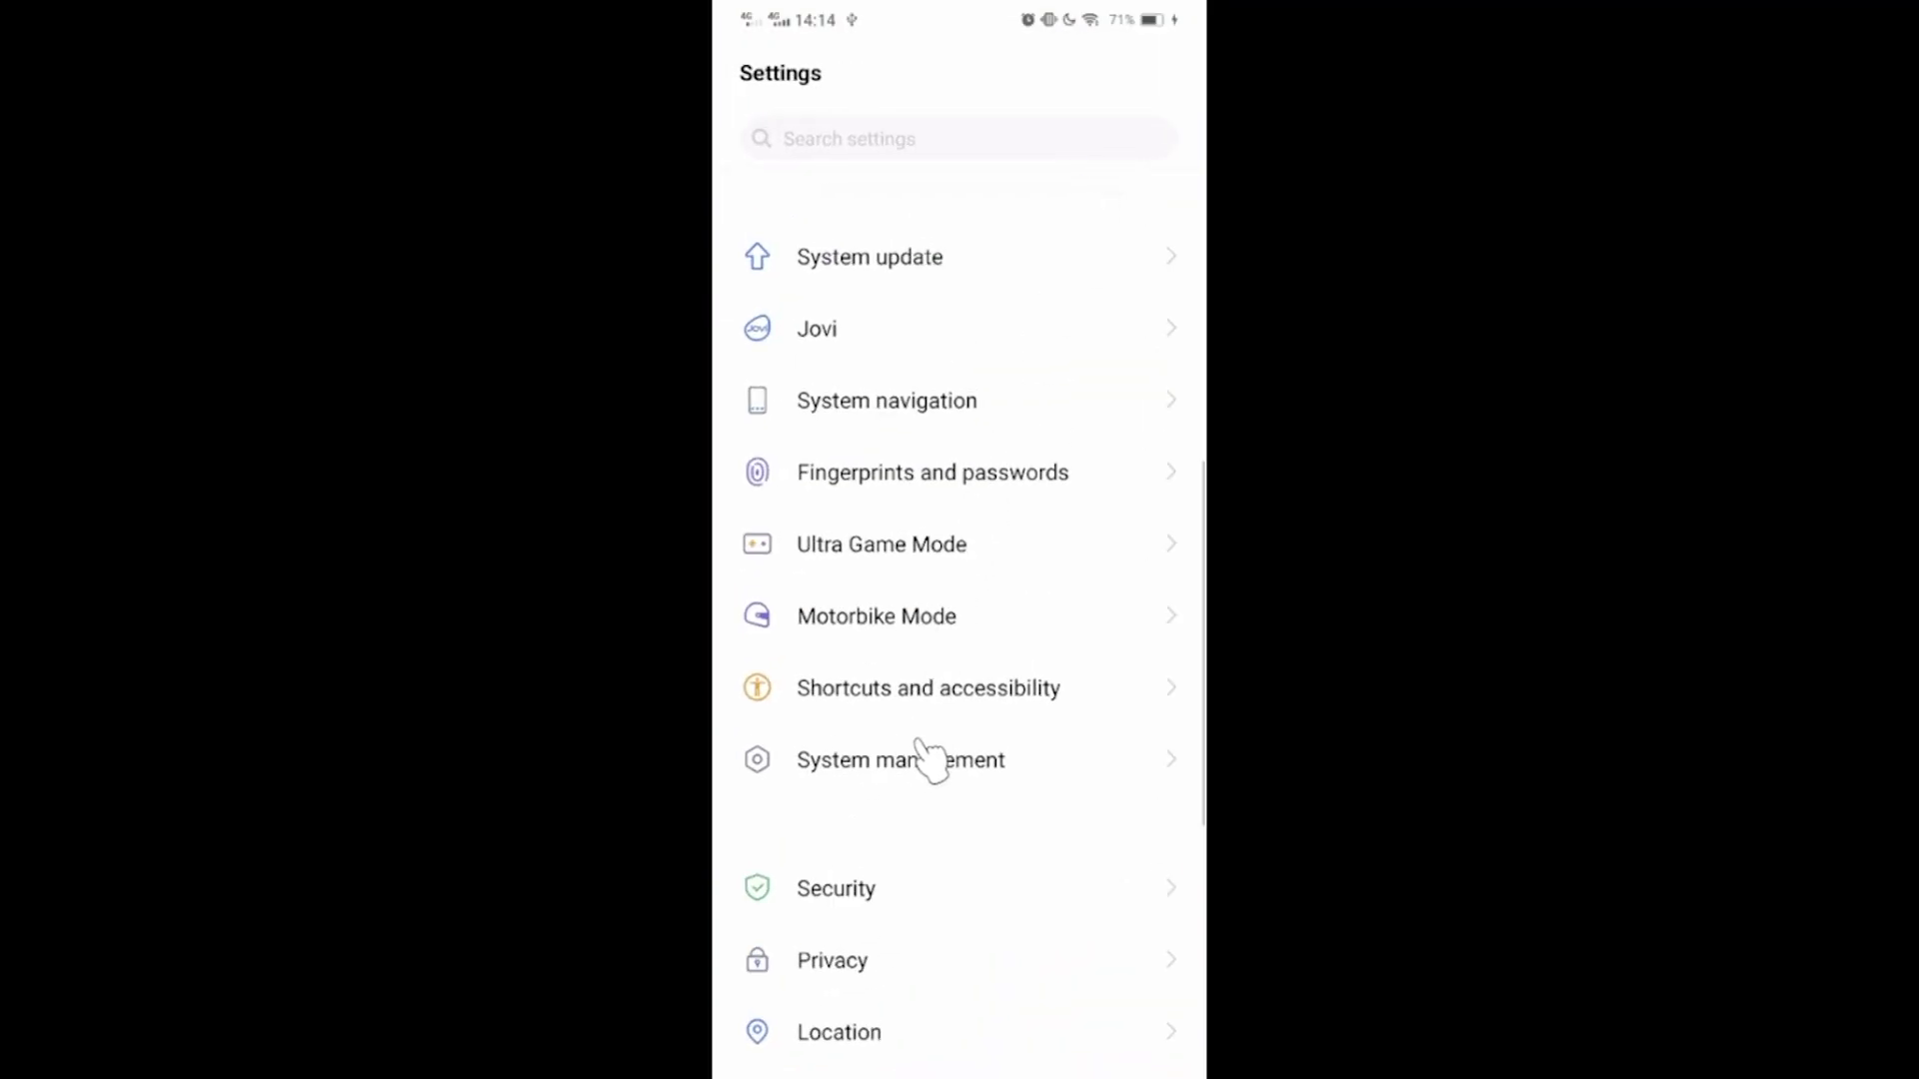
pyautogui.click(934, 760)
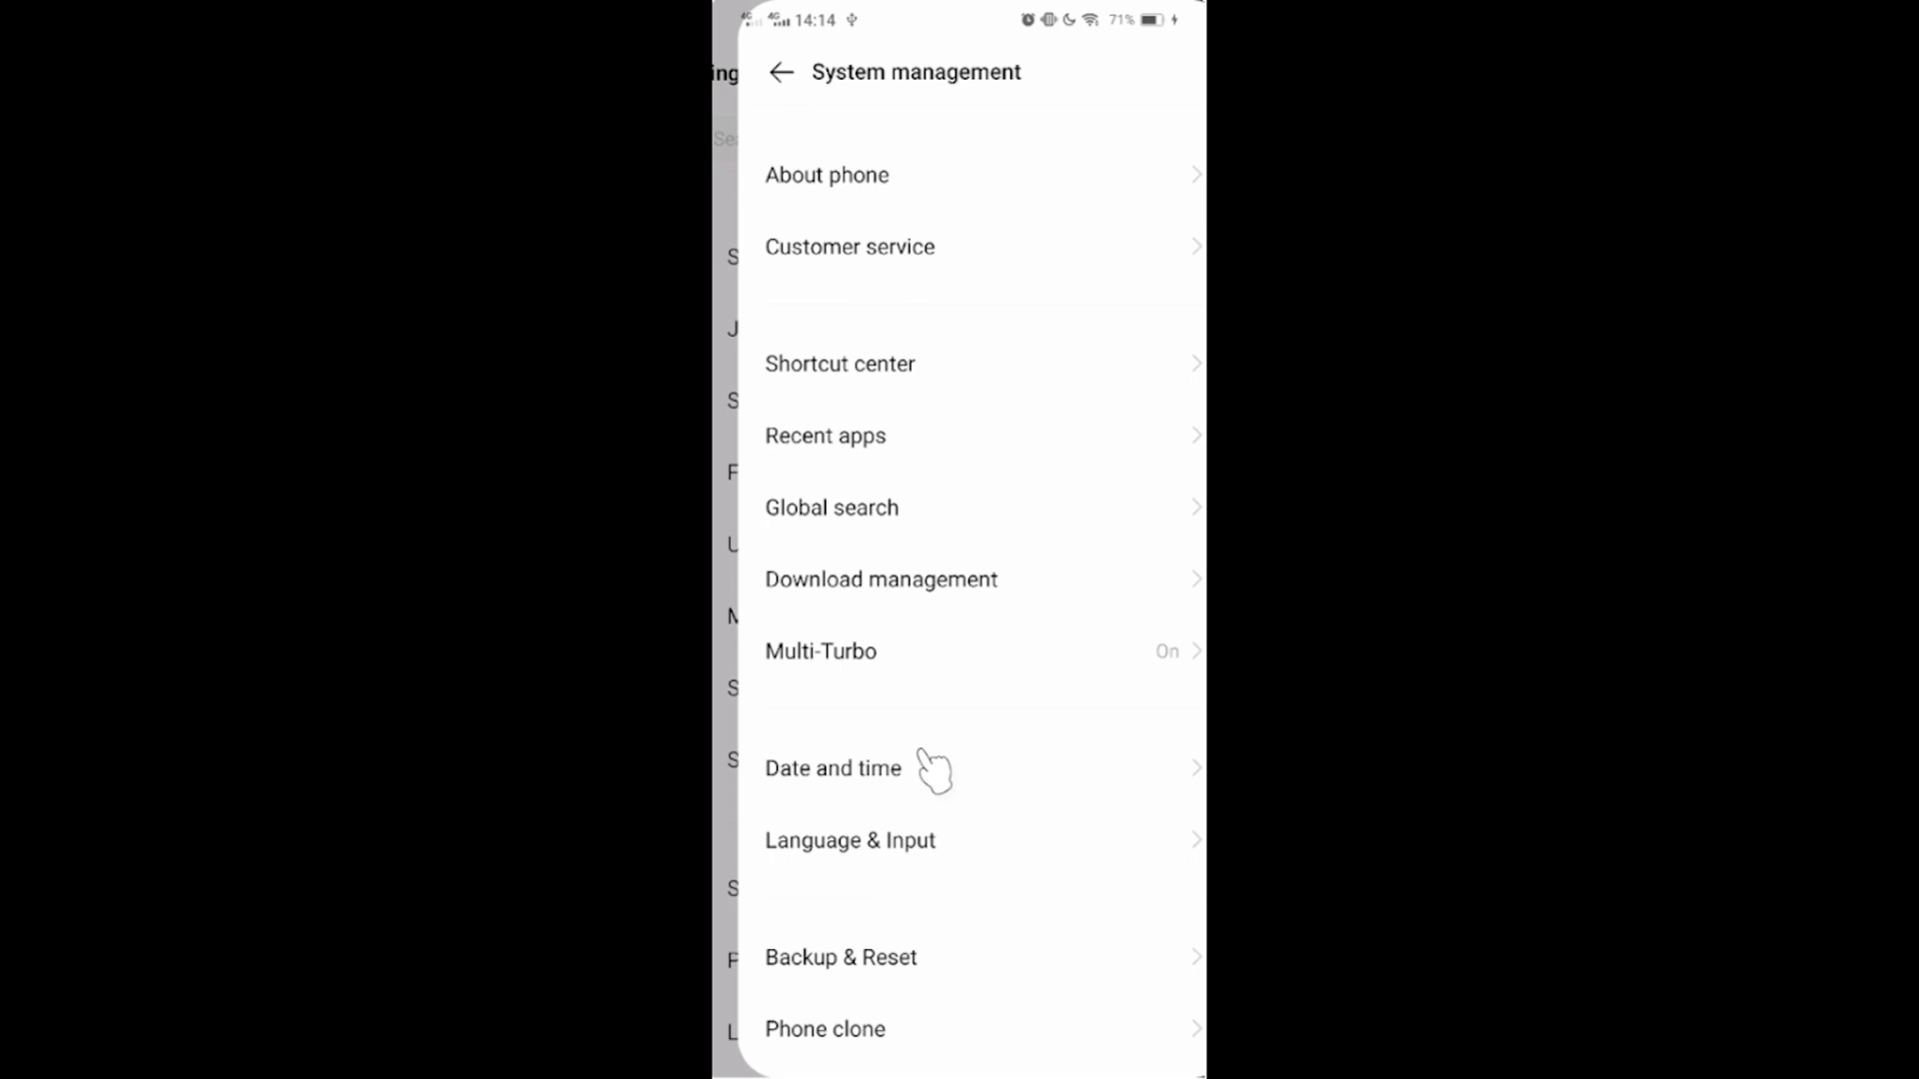
pyautogui.click(907, 185)
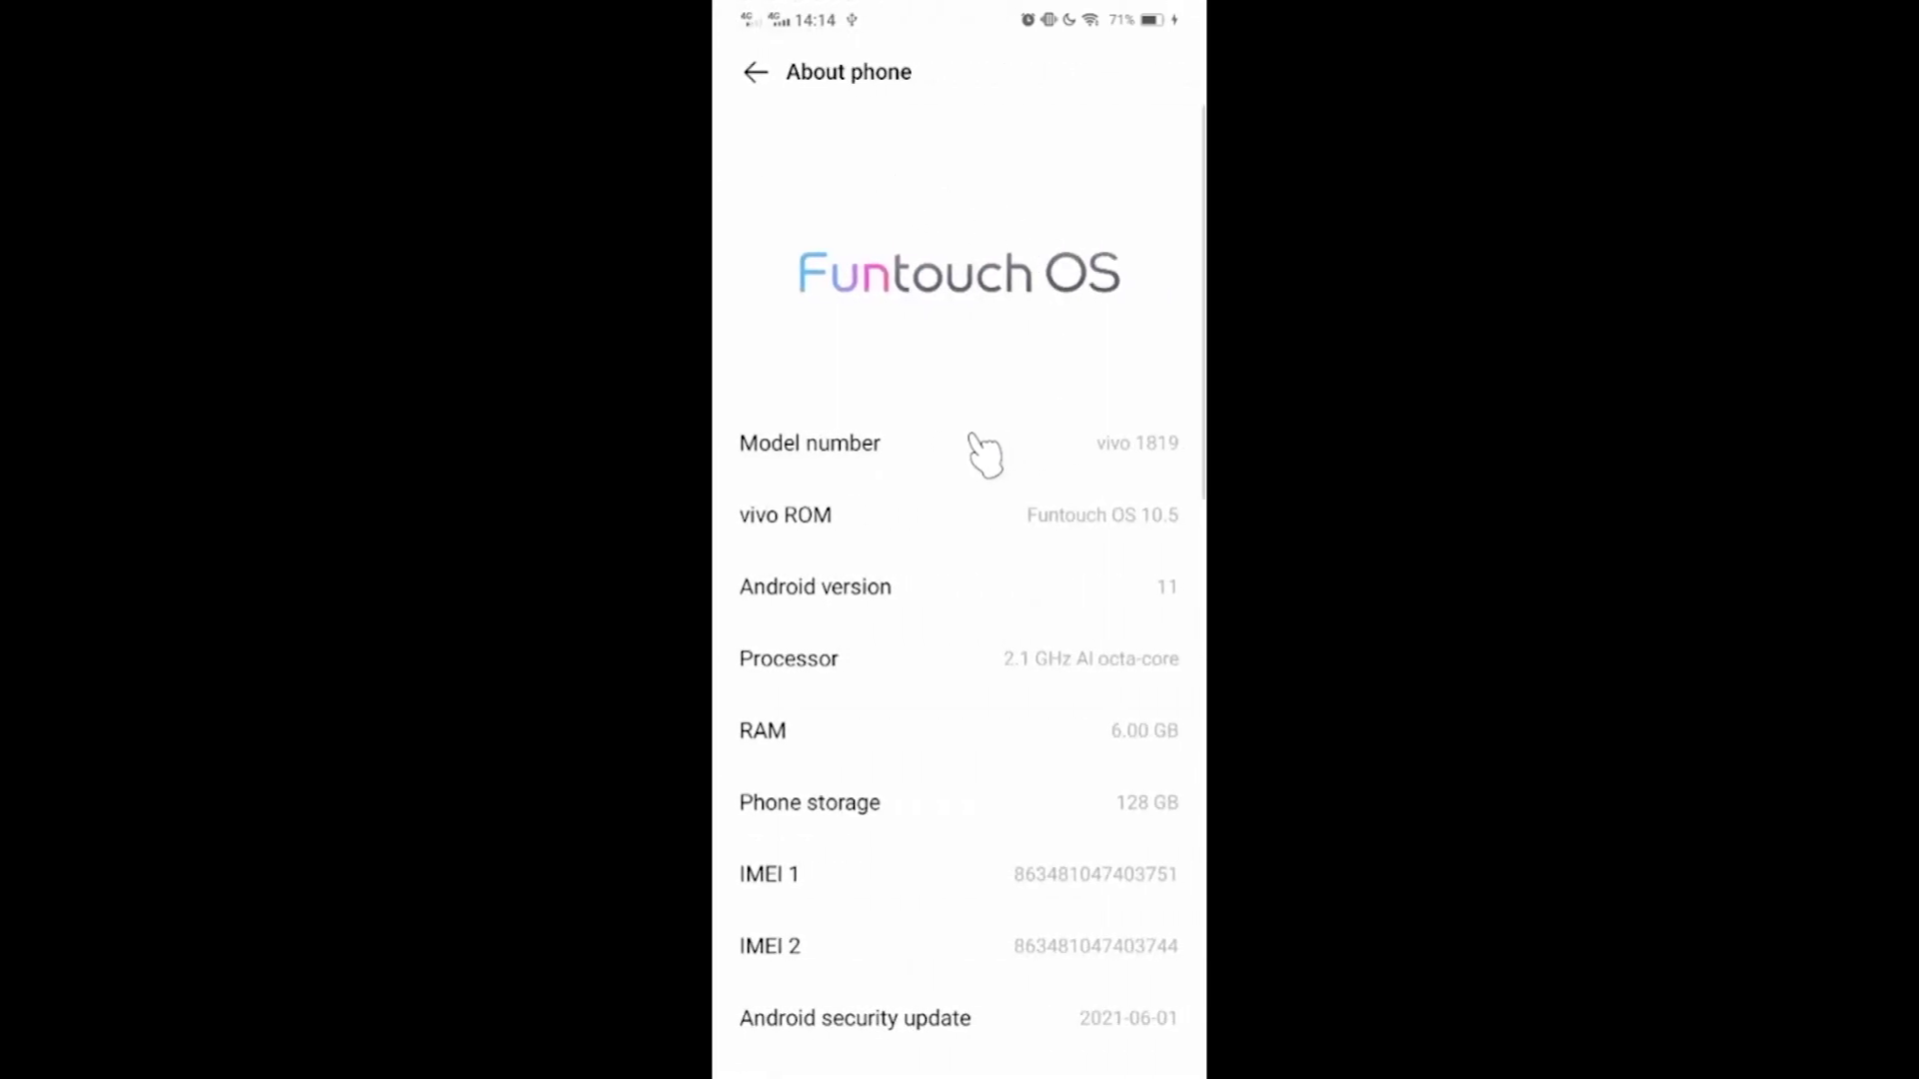
pyautogui.click(1127, 599)
pyautogui.click(1122, 599)
pyautogui.click(1122, 600)
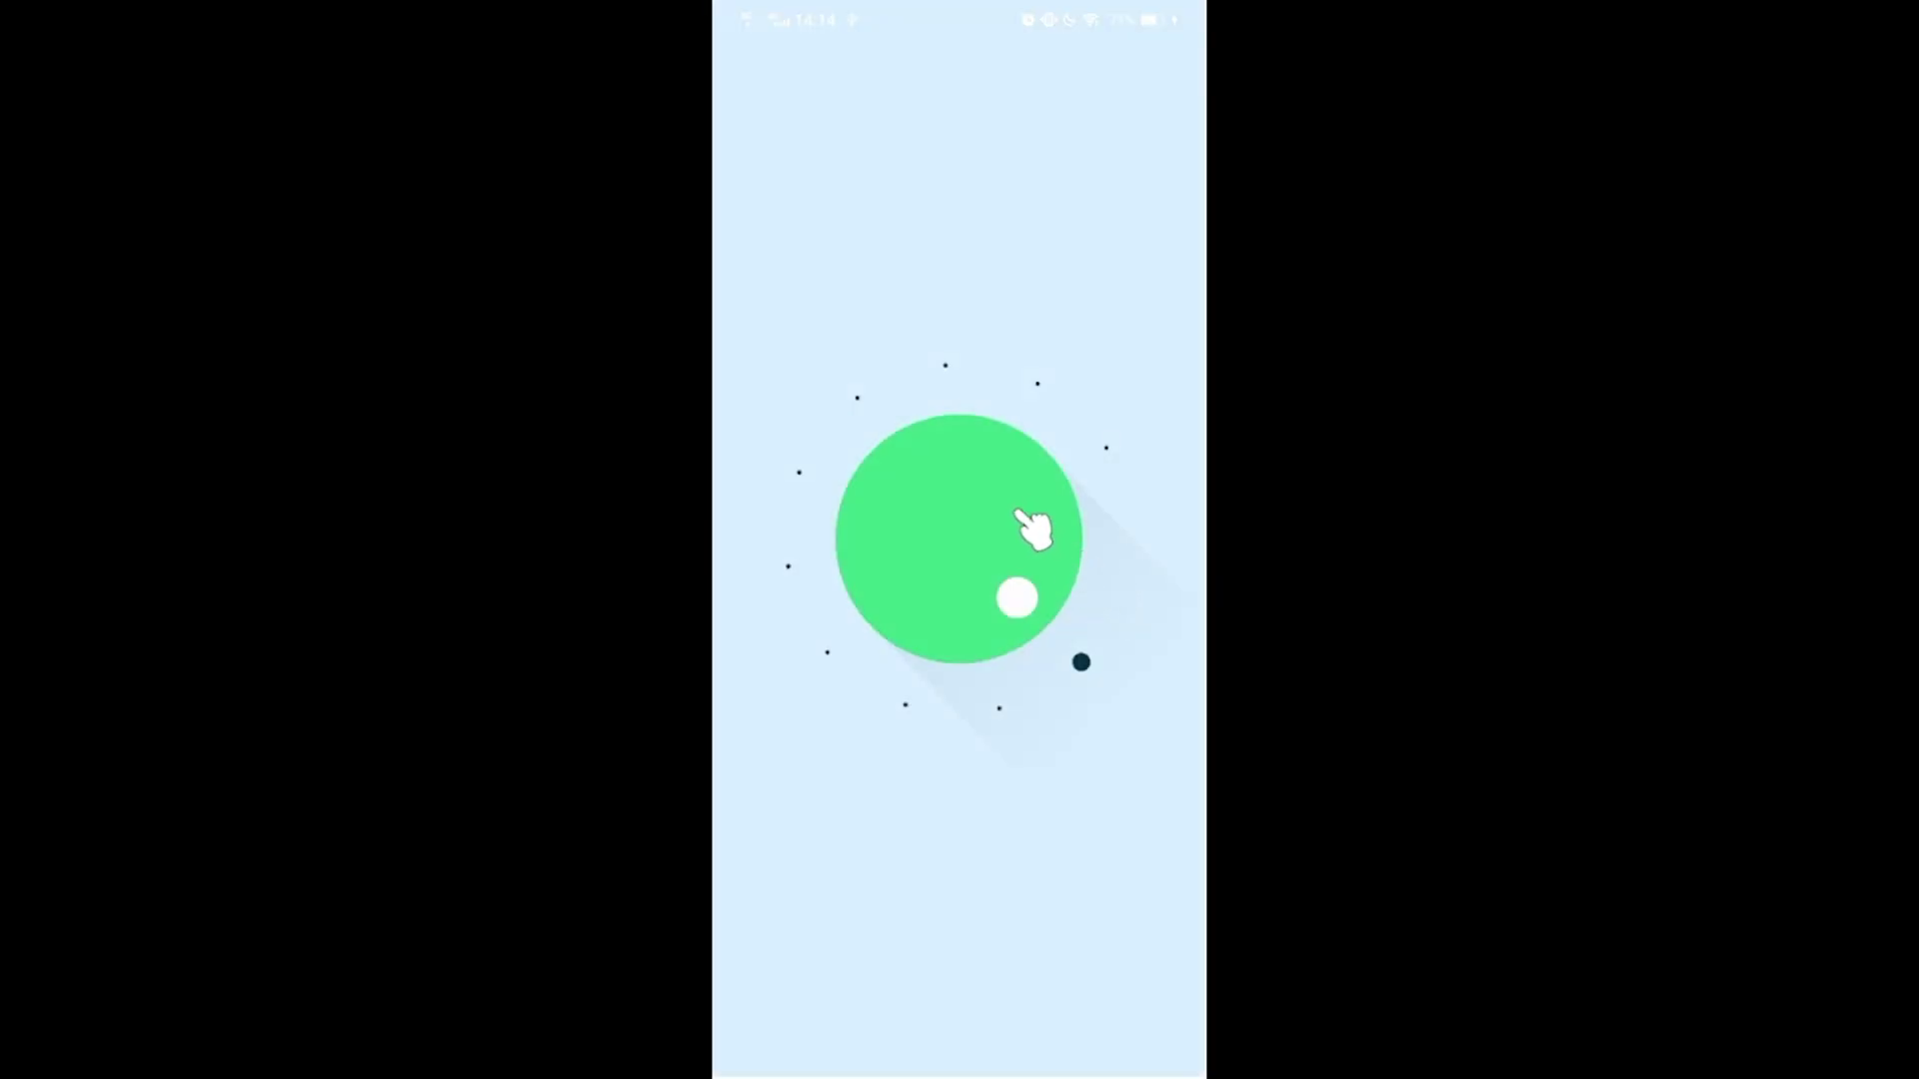
pyautogui.rightClick(1039, 544)
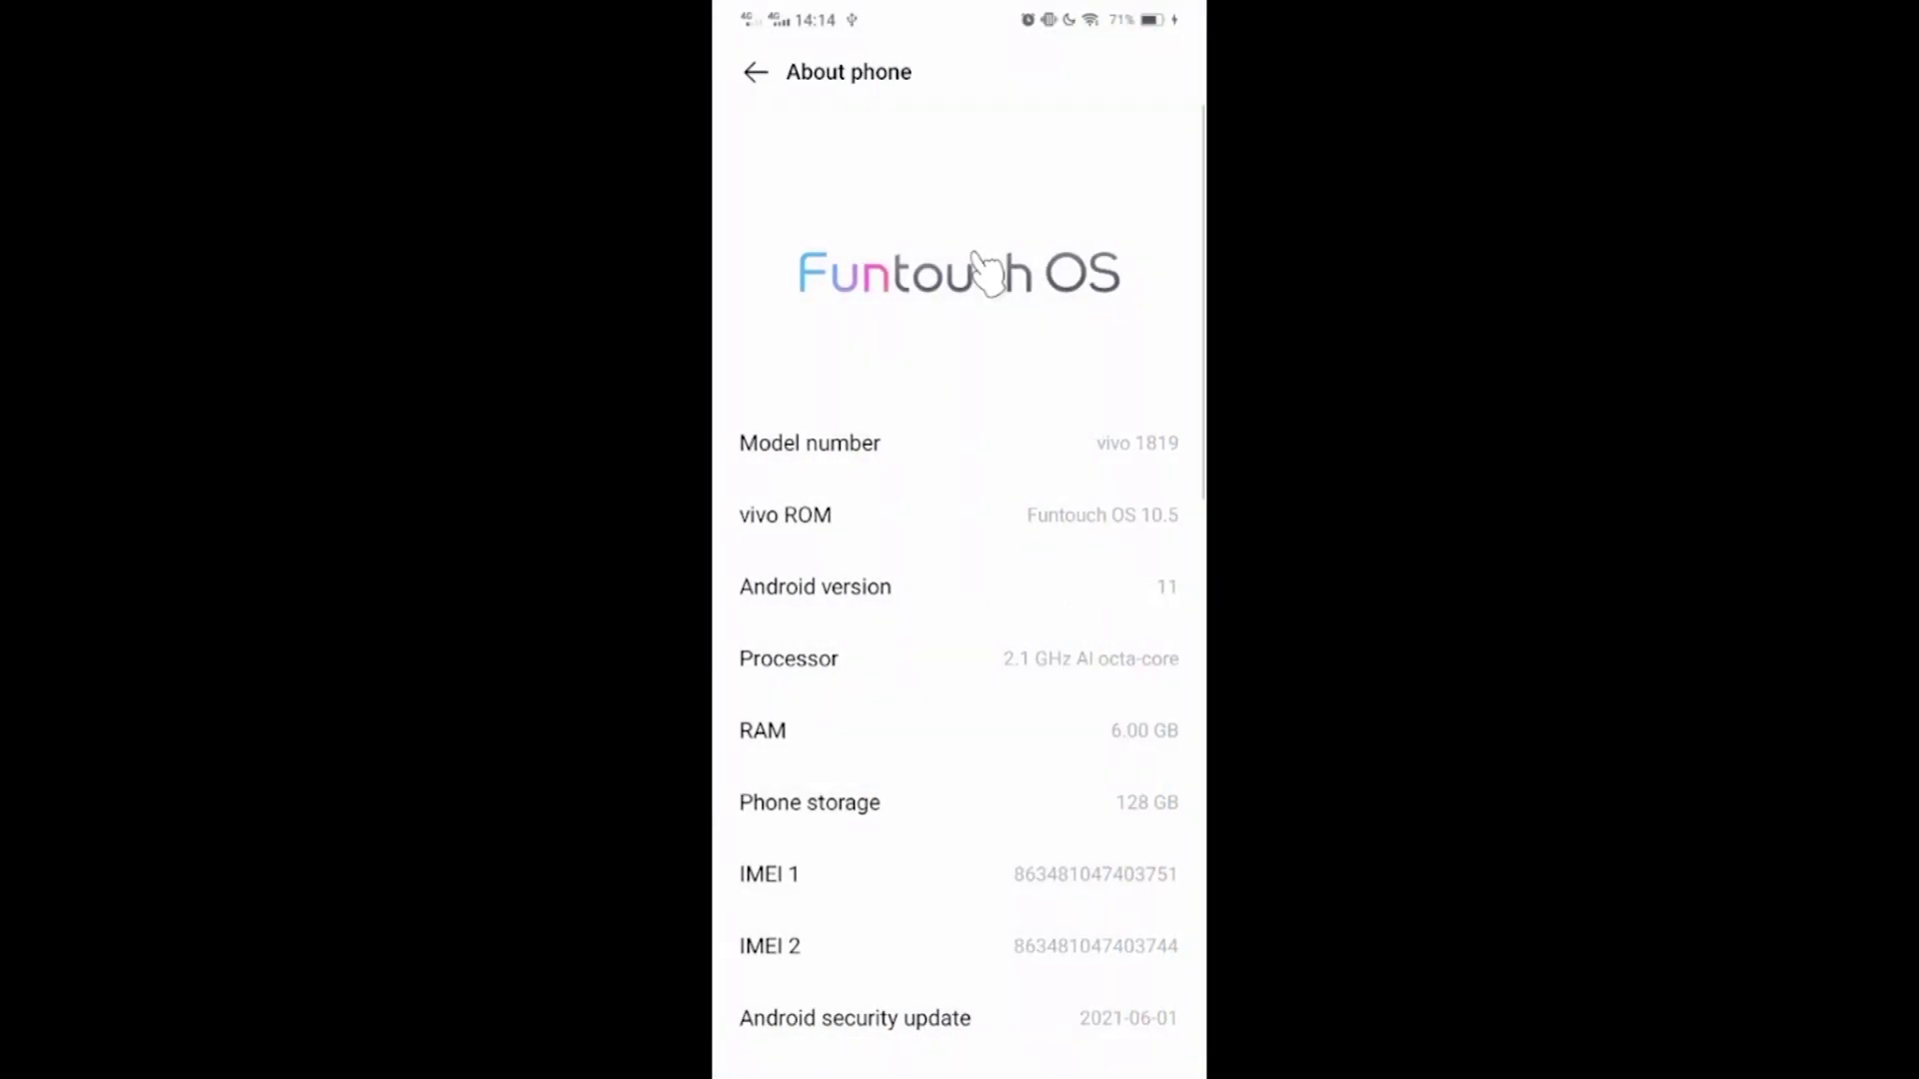
pyautogui.click(756, 74)
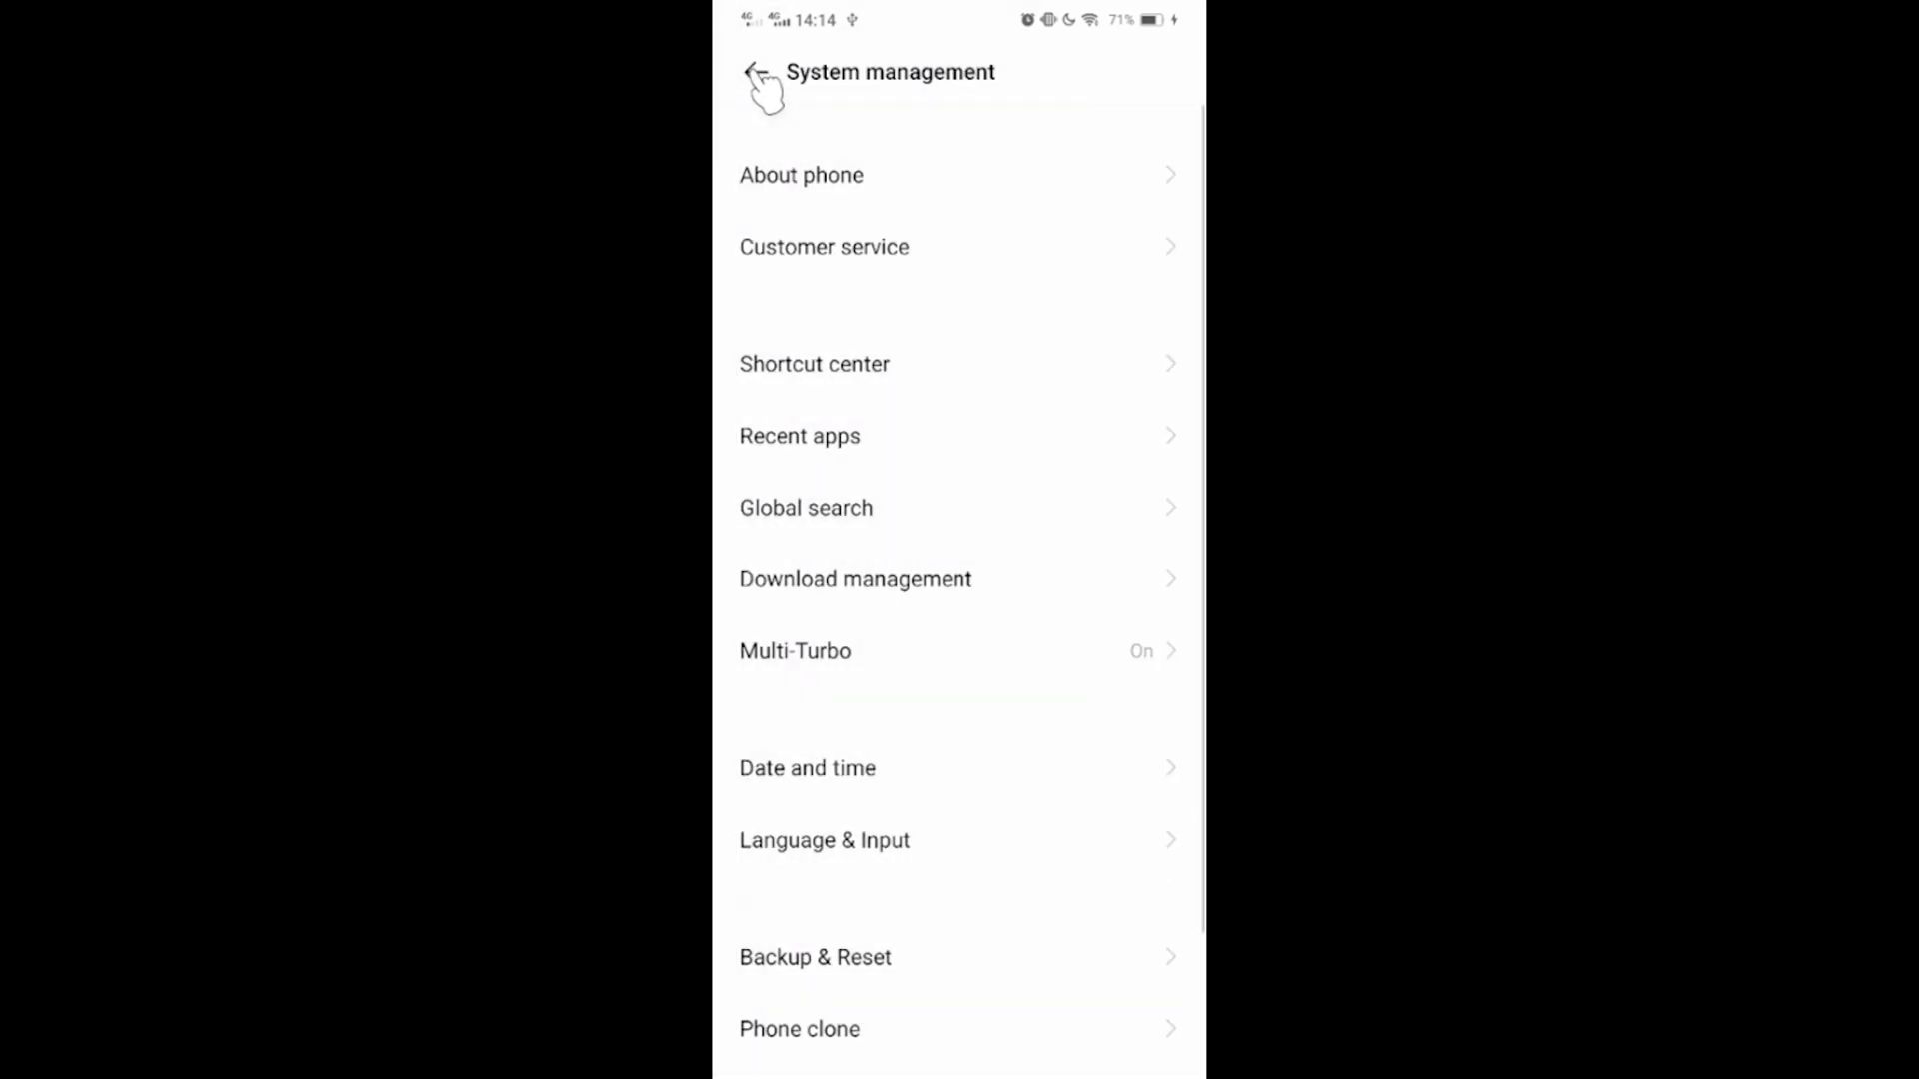
pyautogui.click(756, 74)
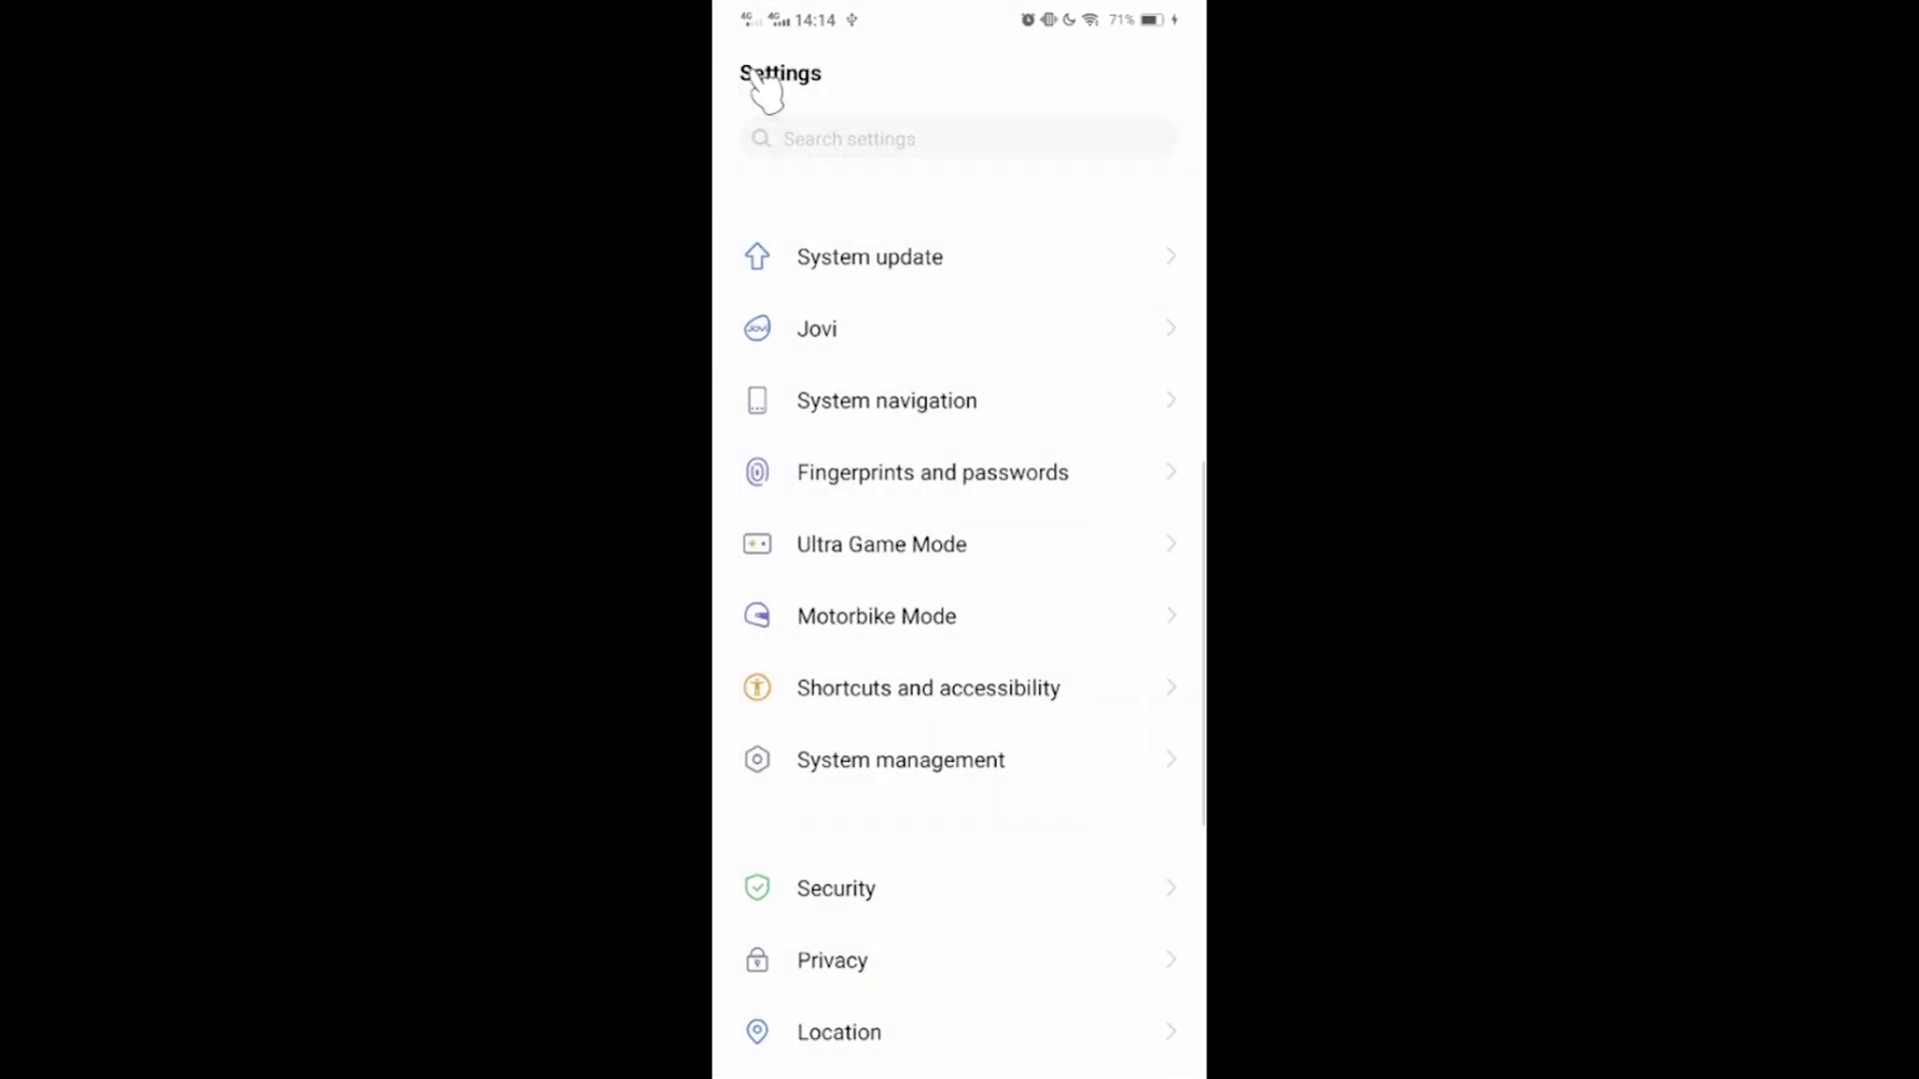
pyautogui.rightClick(989, 1021)
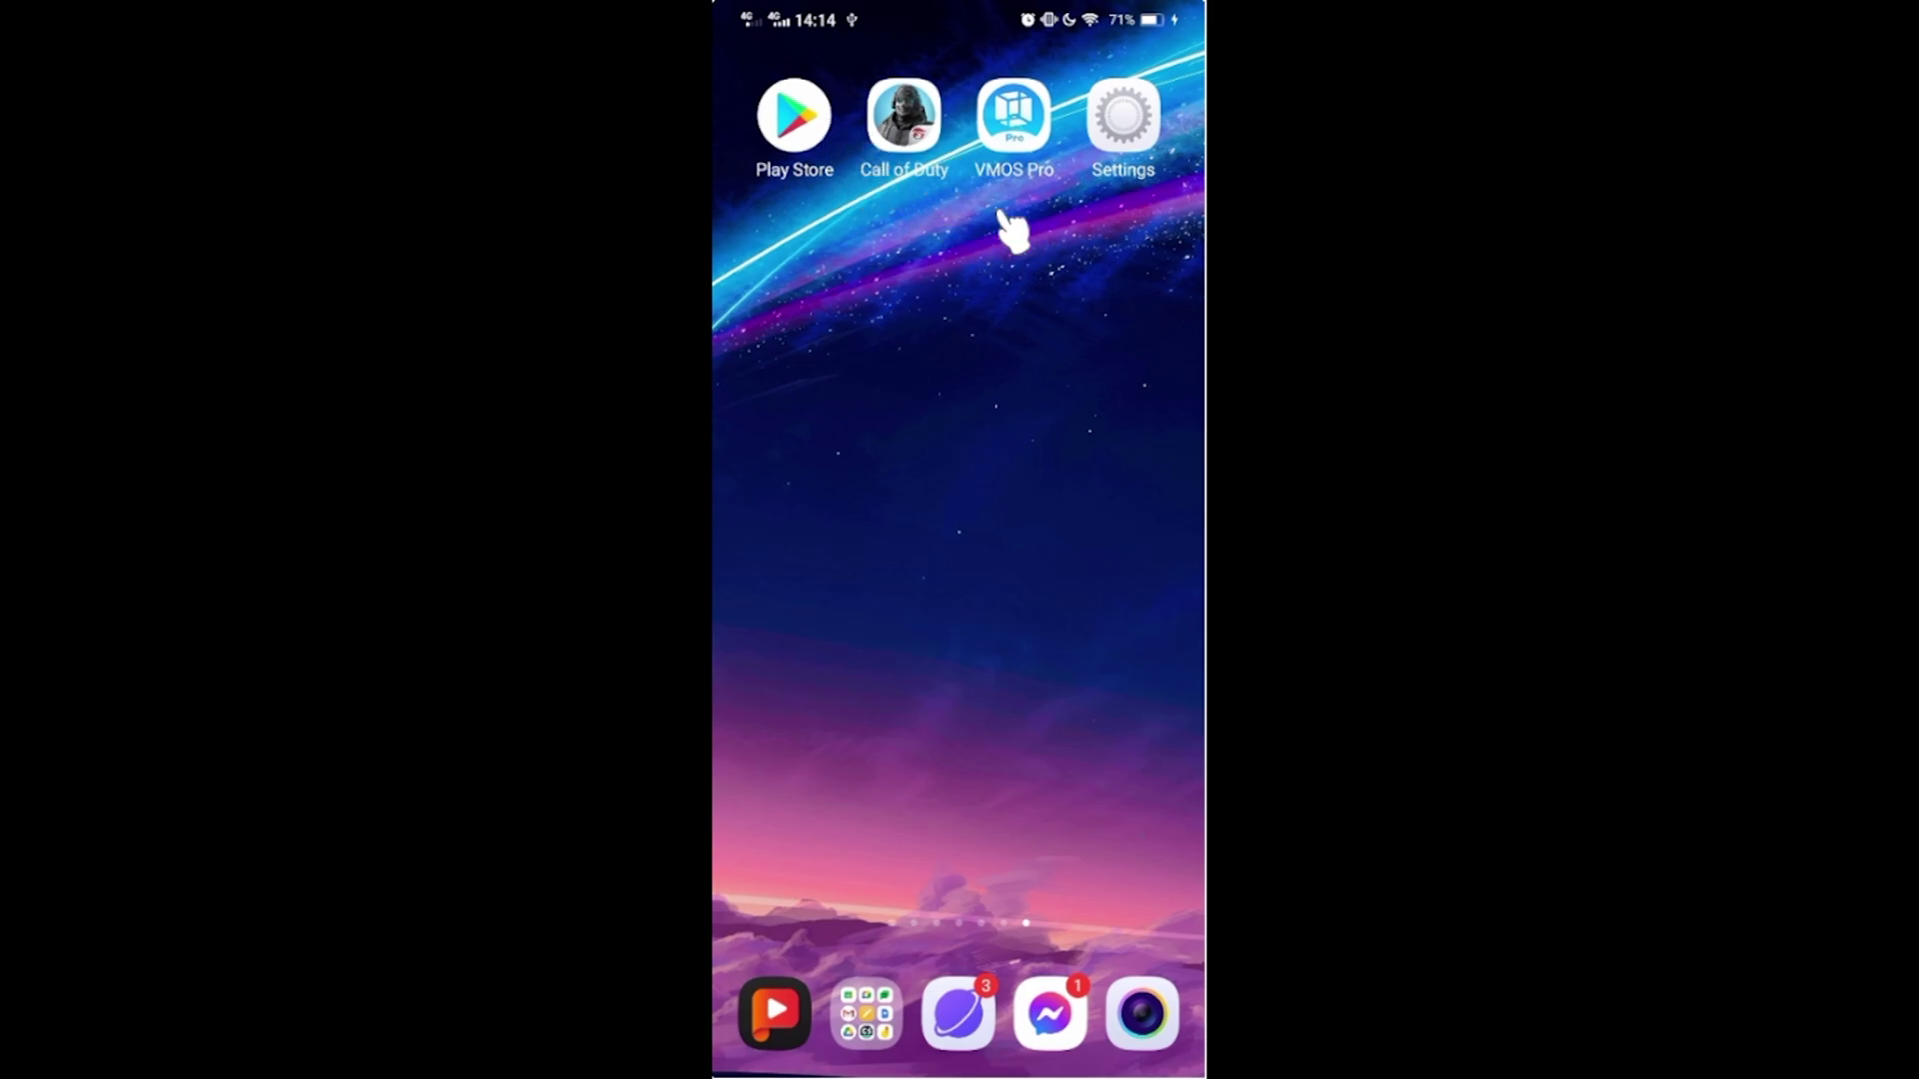
# Step: Search the Play Store for 'za' and install ZArchiver
pyautogui.click(800, 125)
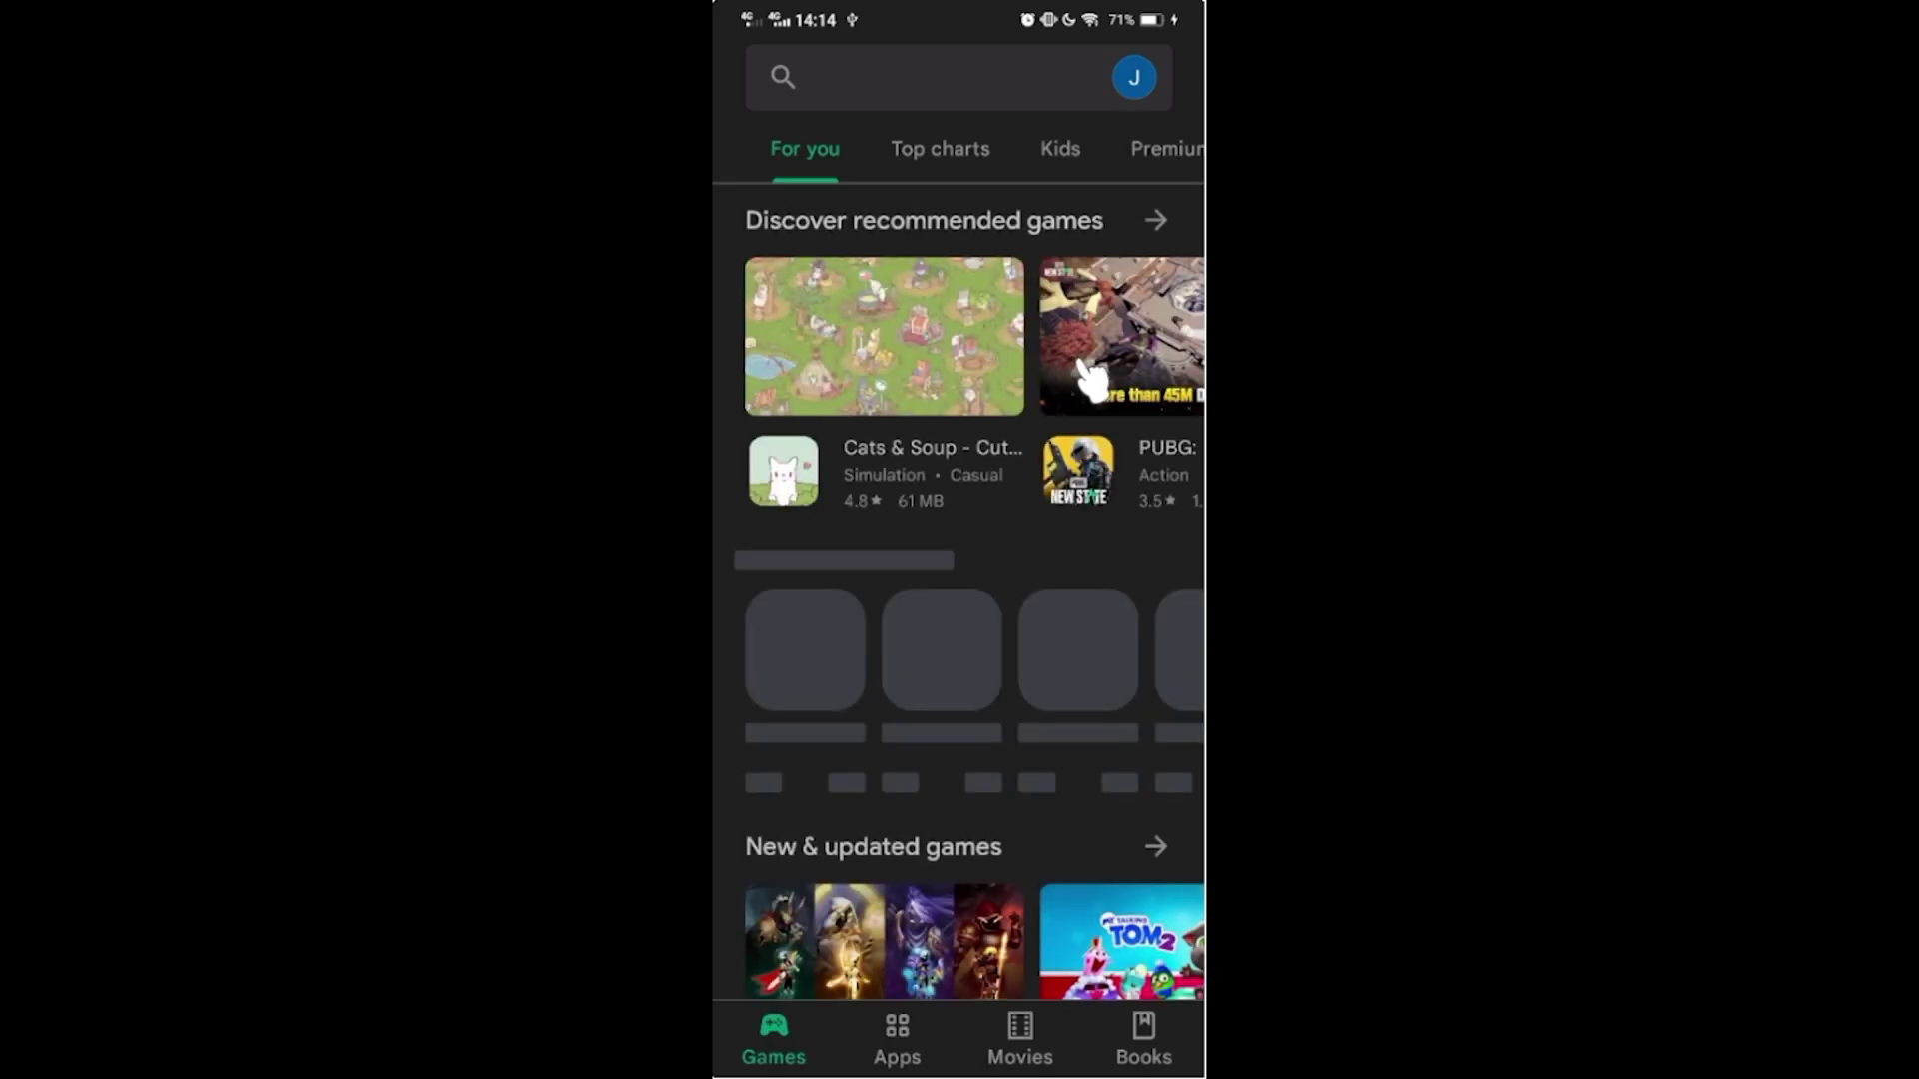
pyautogui.click(959, 85)
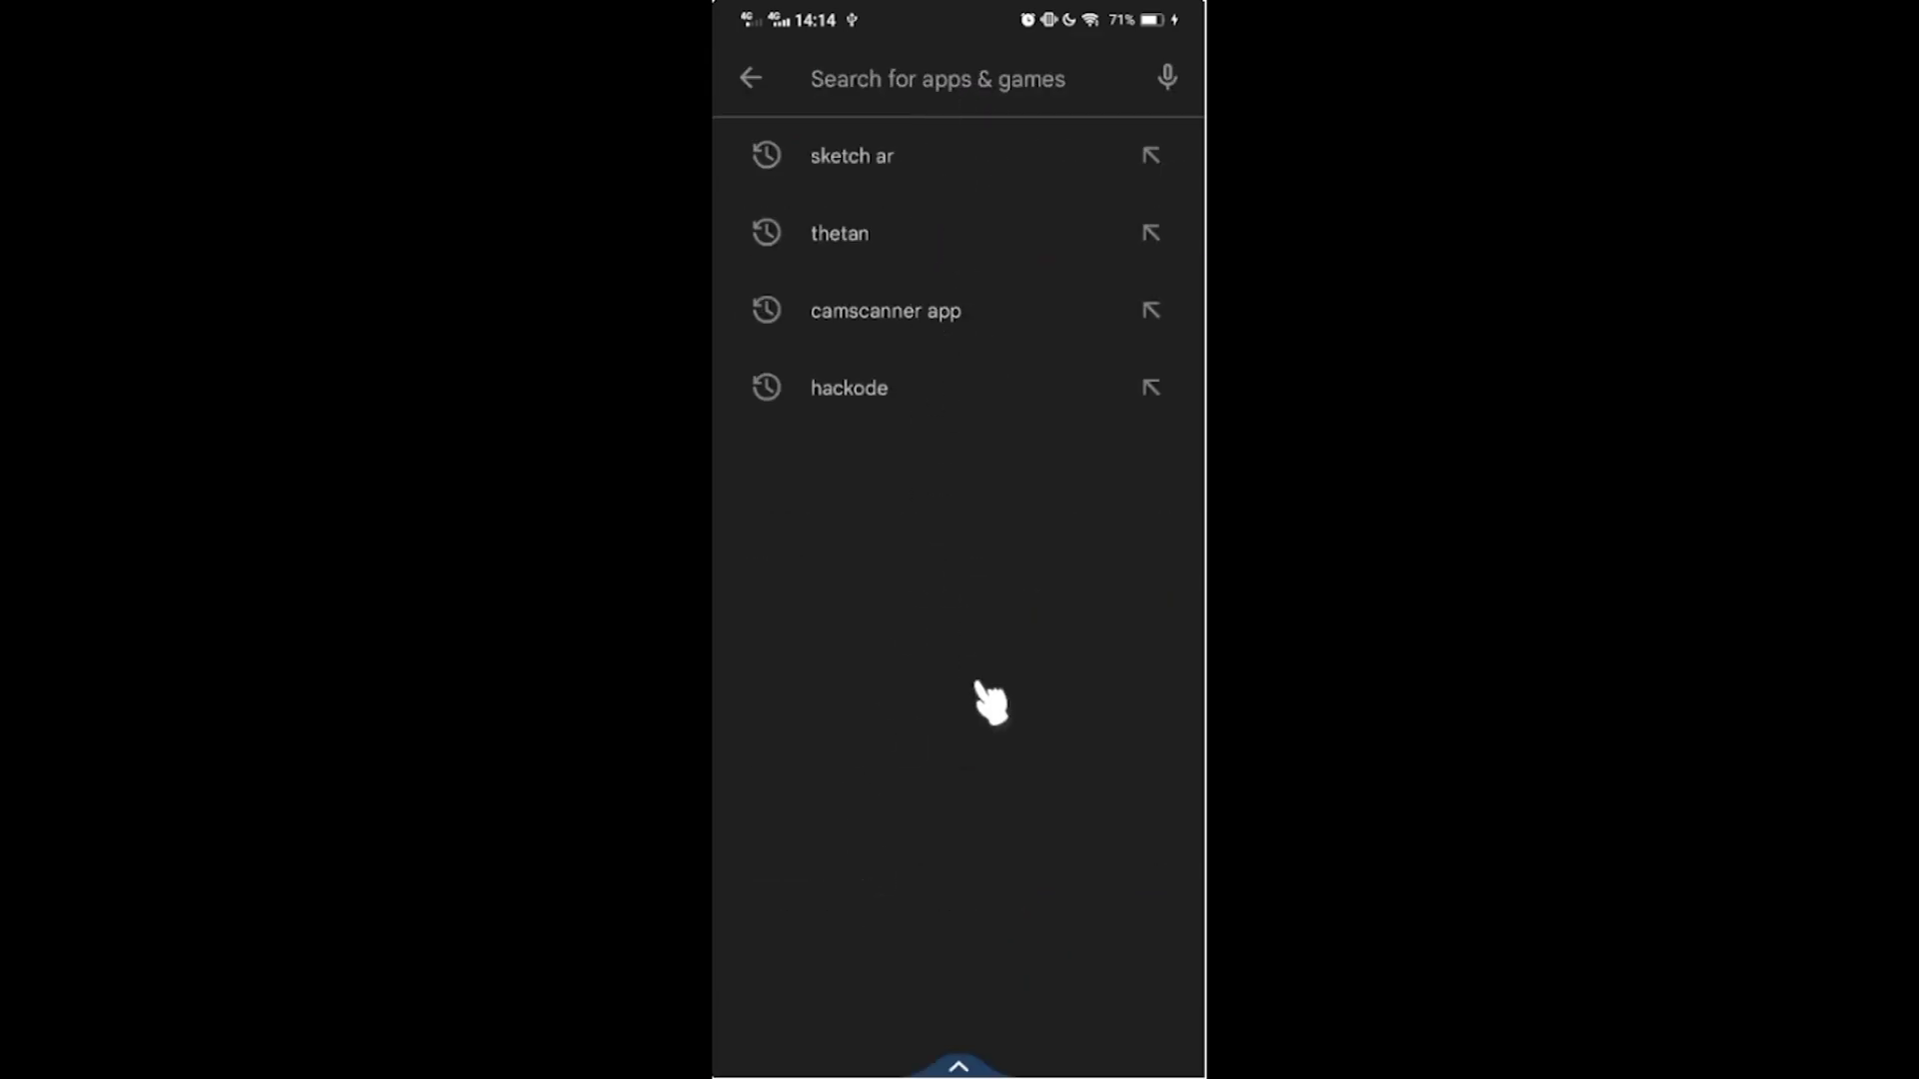
pyautogui.write('za')
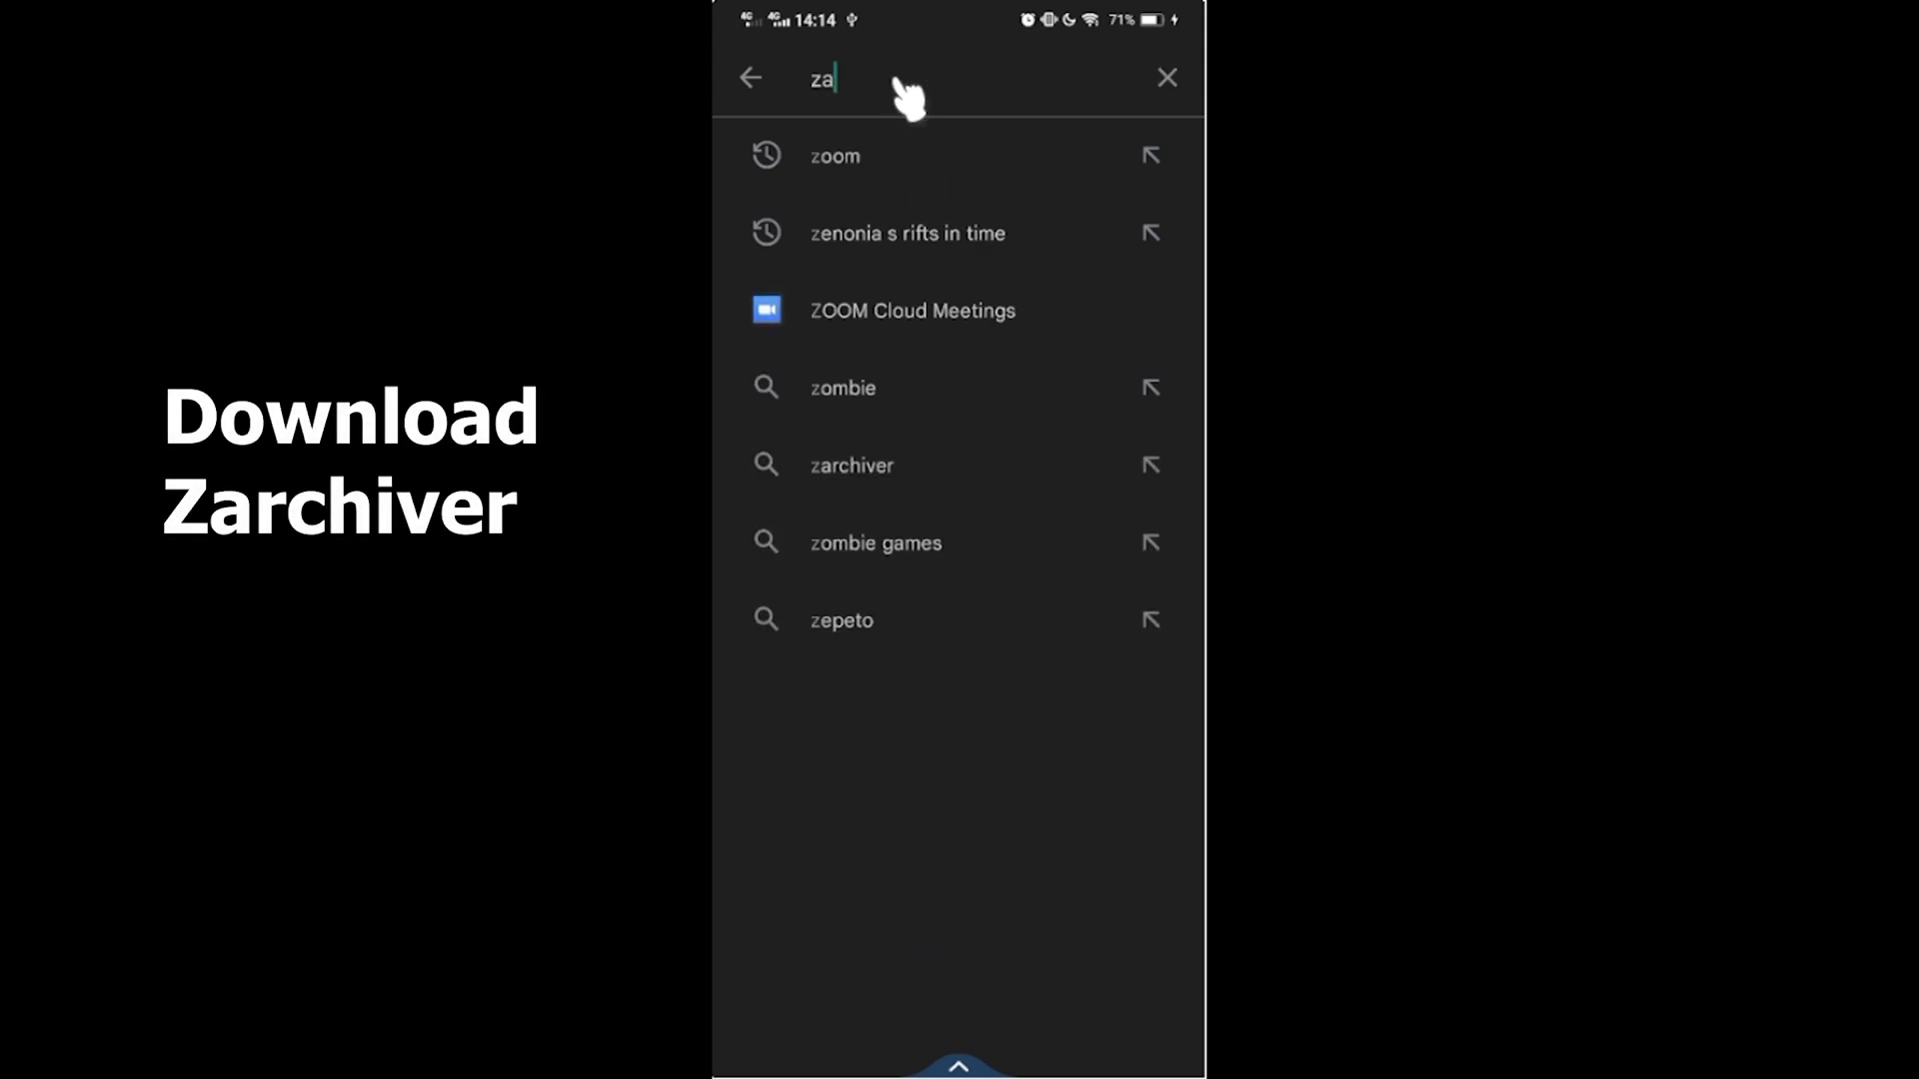
pyautogui.click(919, 160)
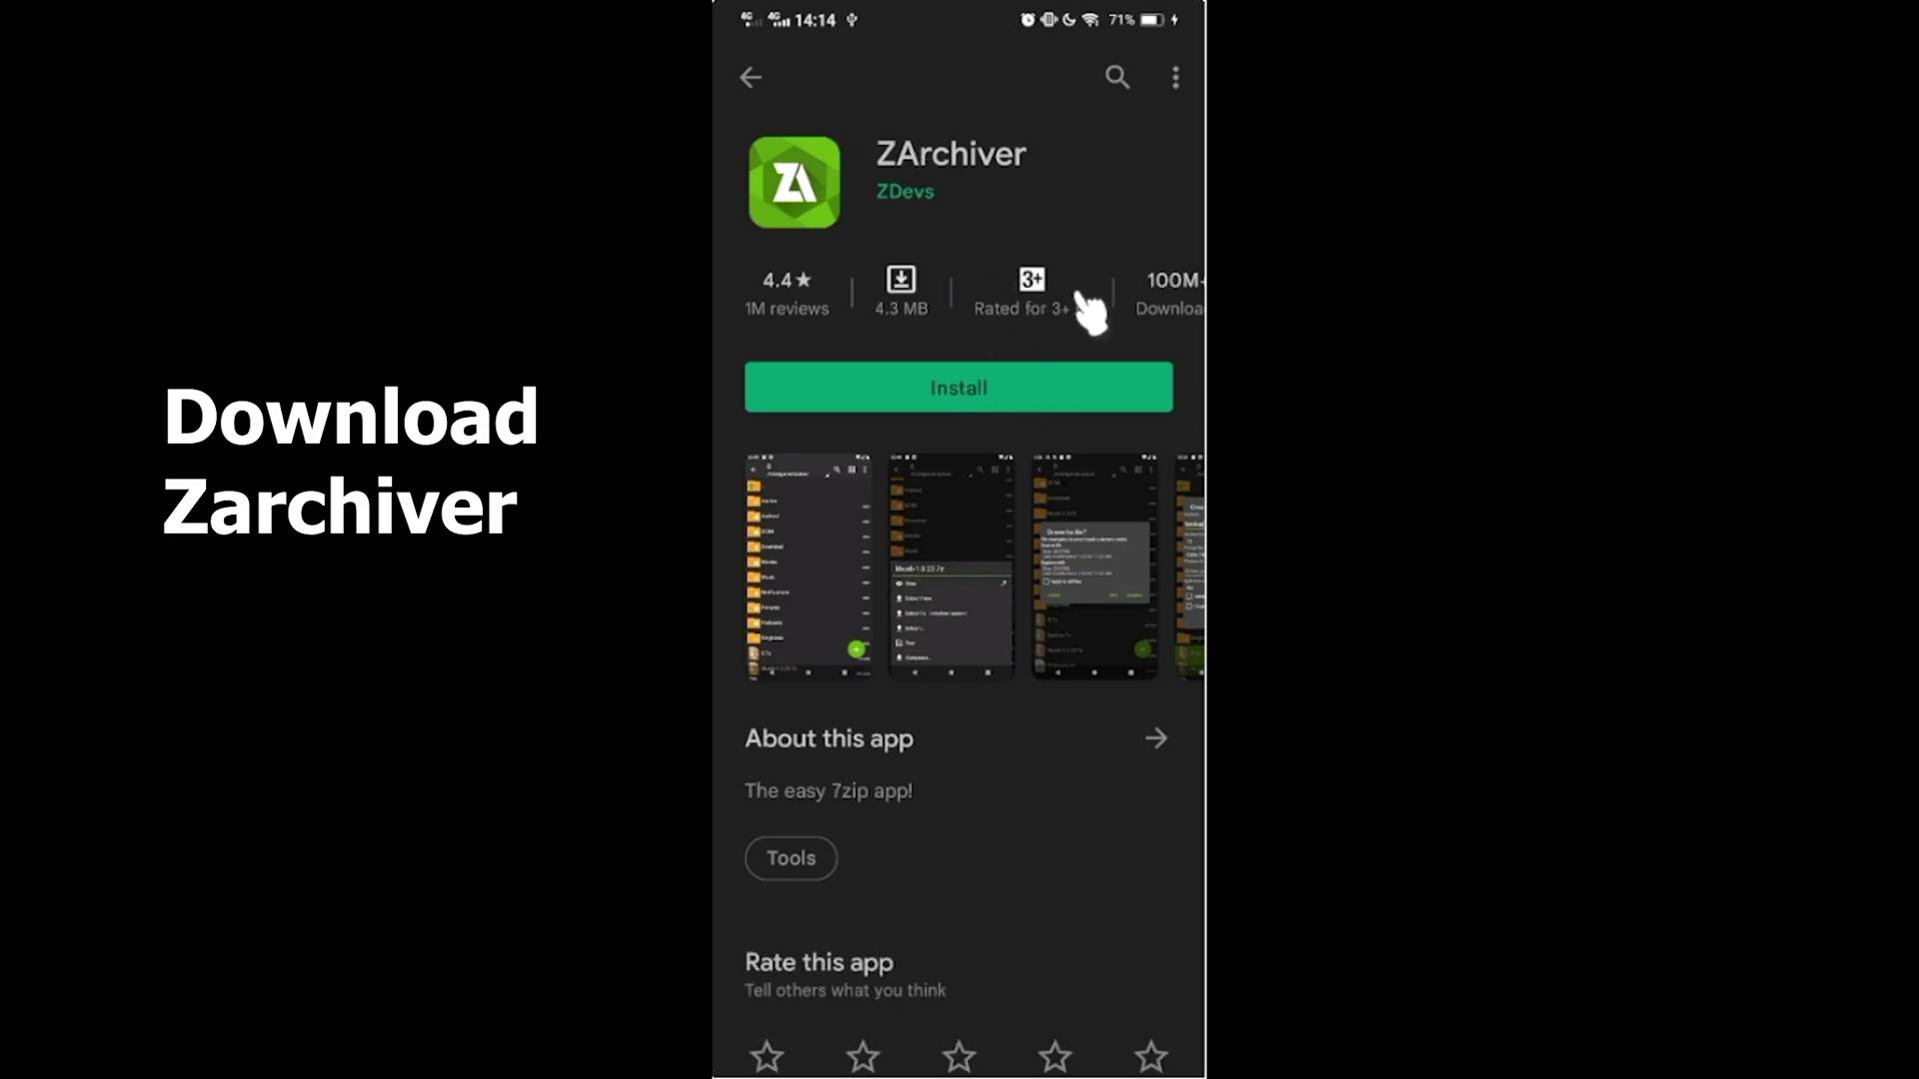
pyautogui.click(985, 388)
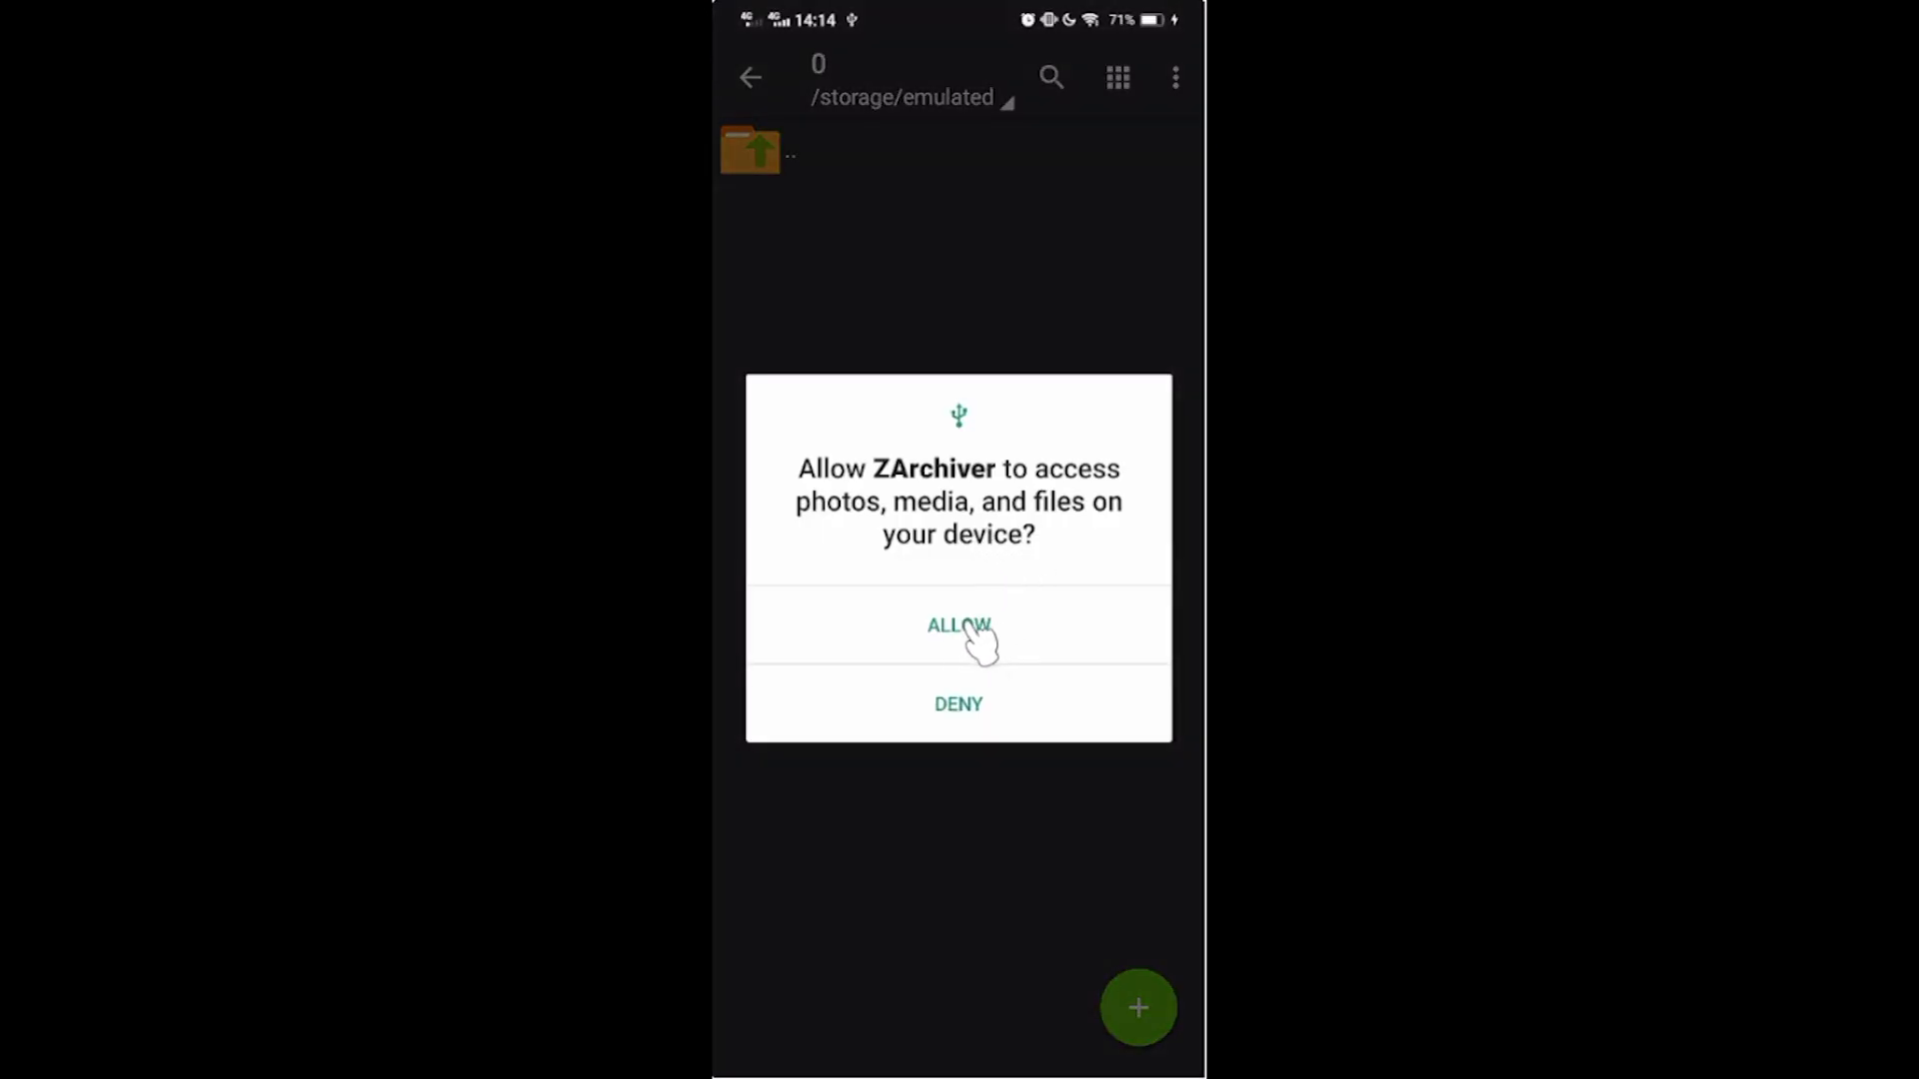
# Step: Allow ZArchiver file access, open Android/obb, and bring up its permission prompt
pyautogui.click(960, 627)
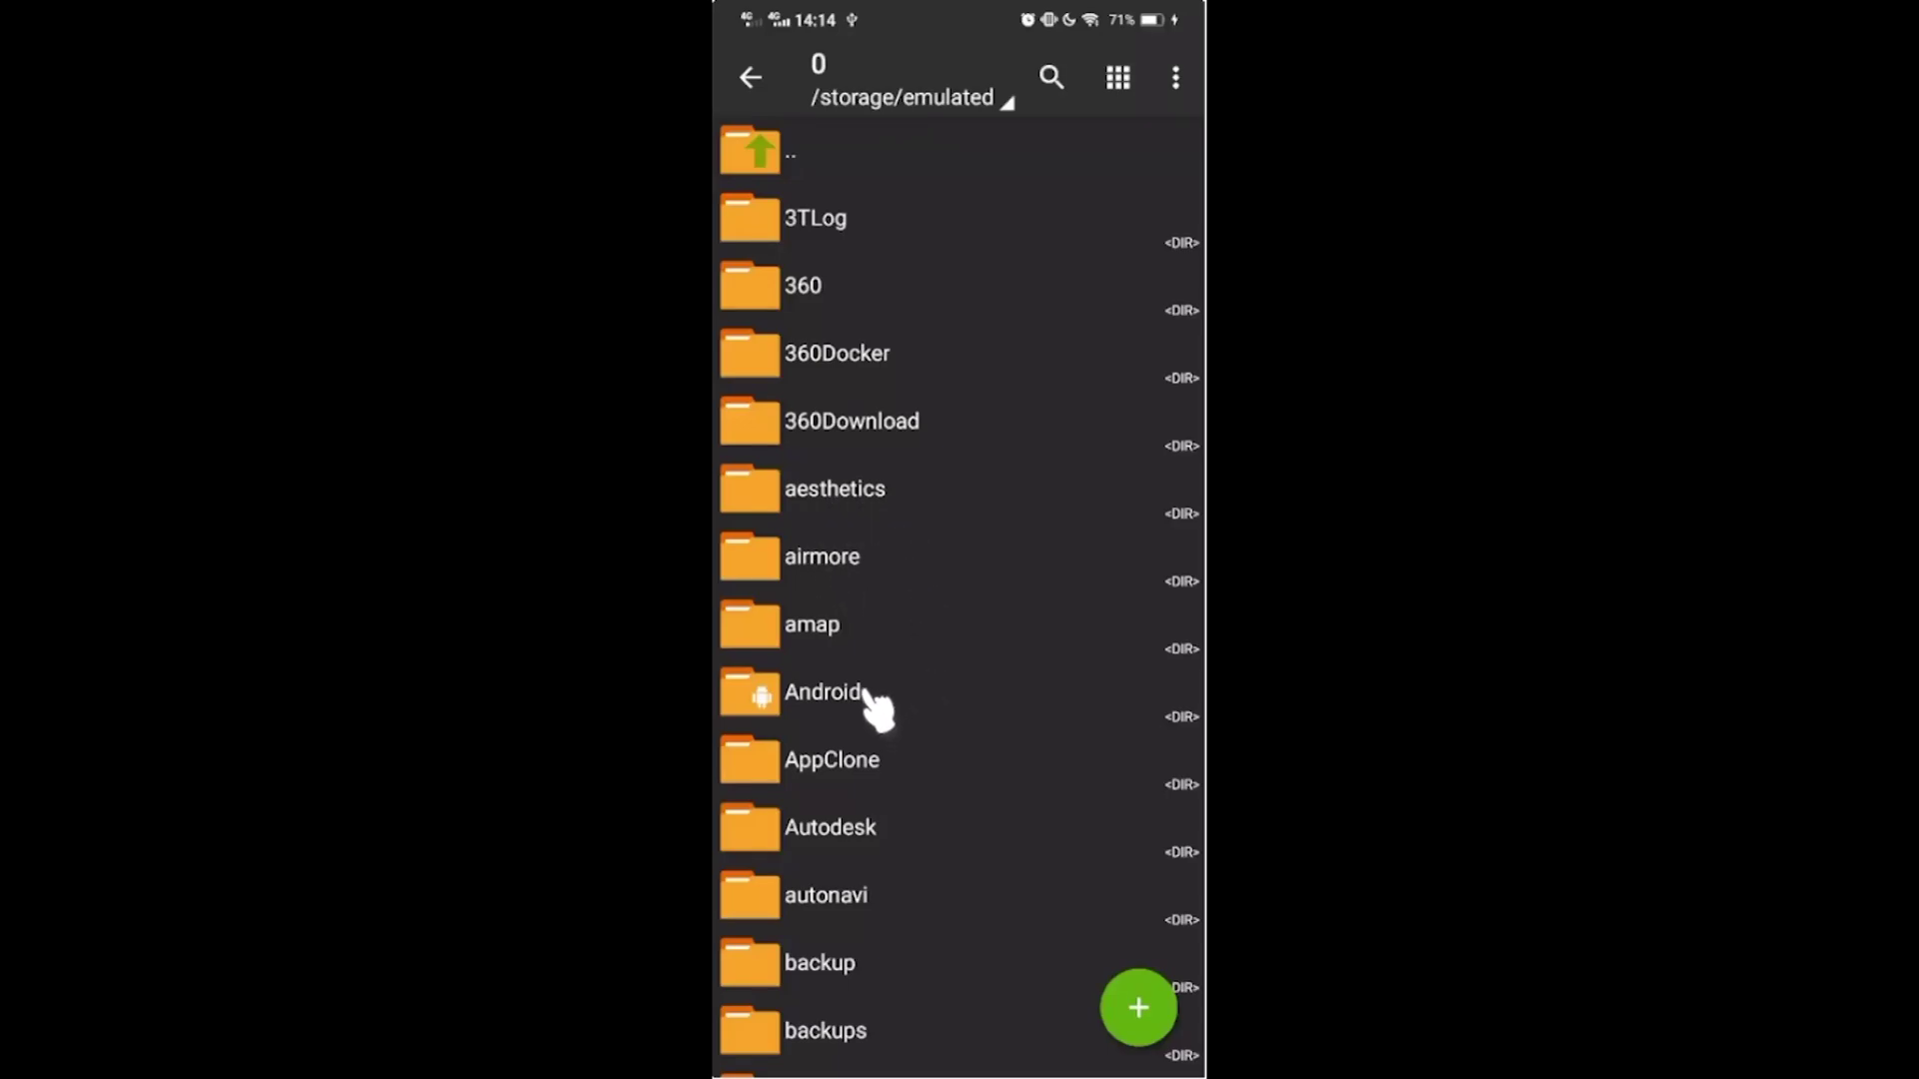
pyautogui.click(907, 711)
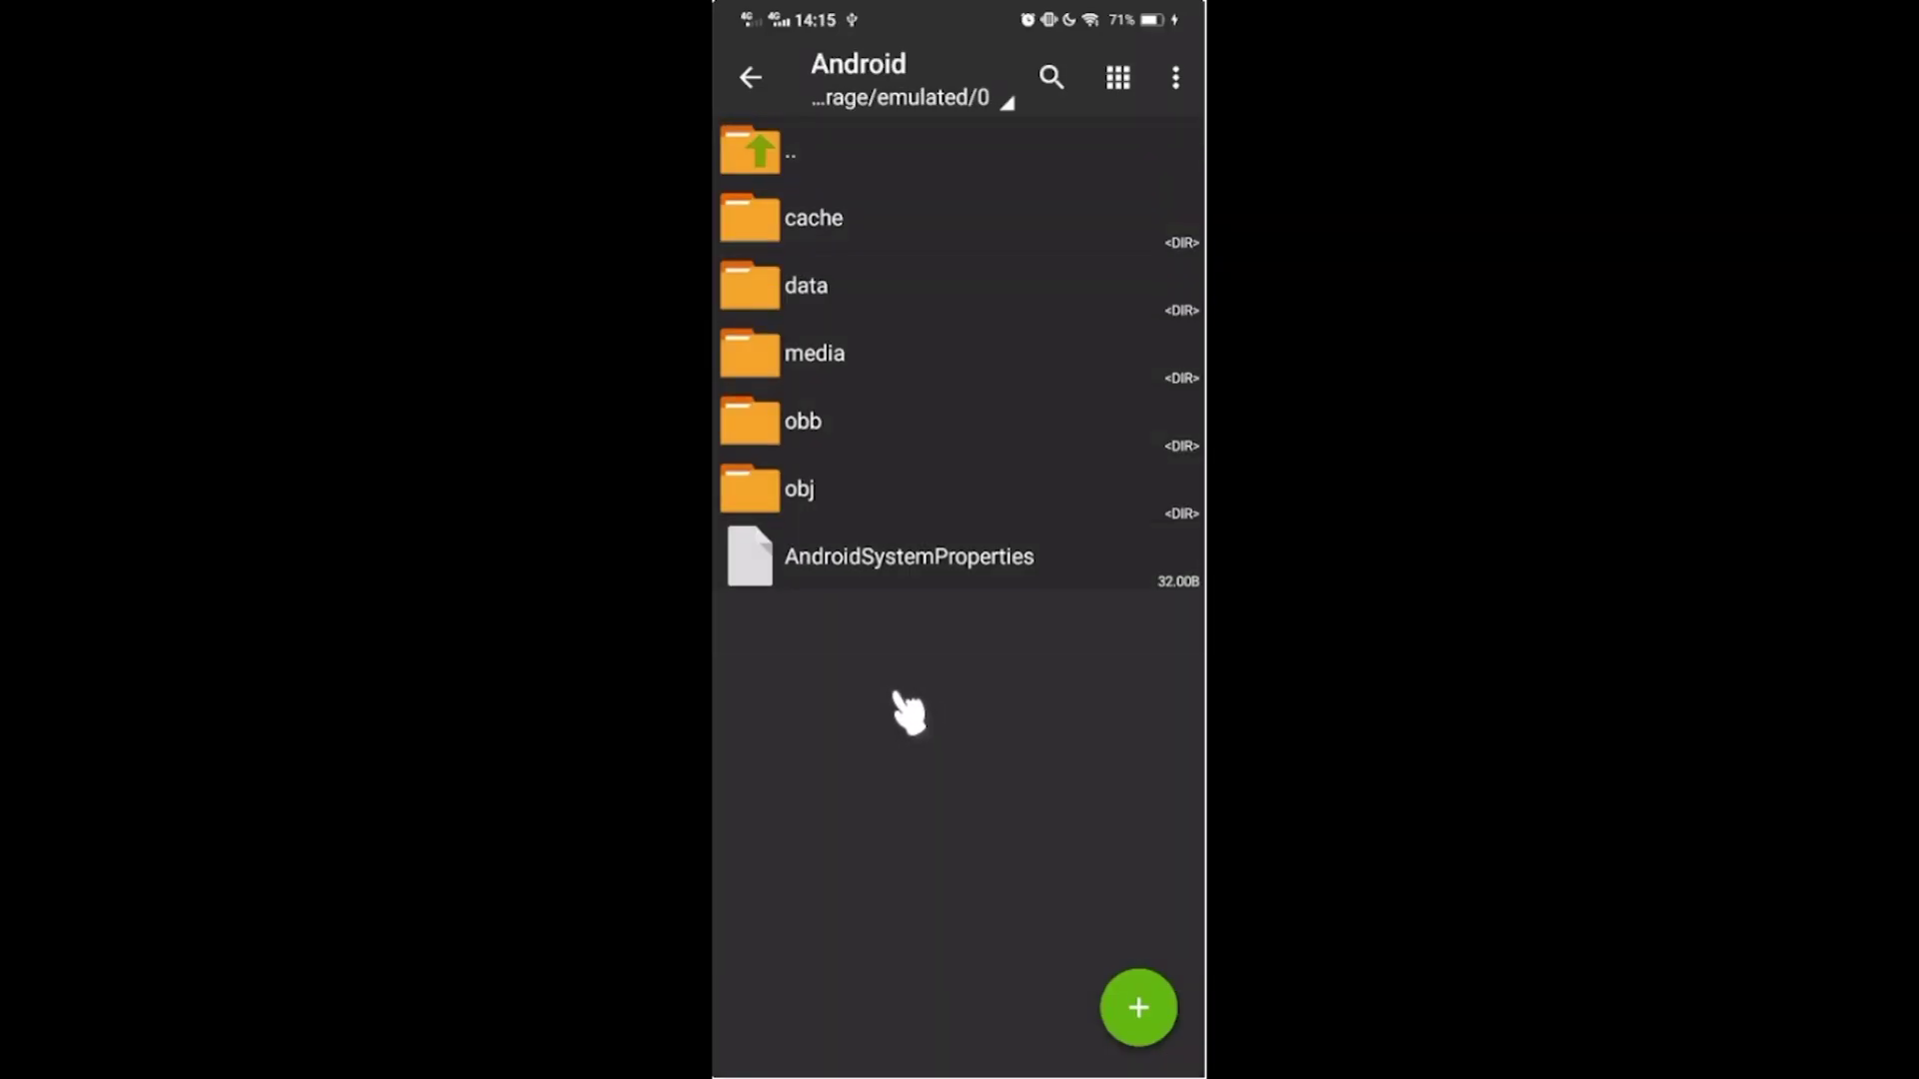
pyautogui.click(893, 432)
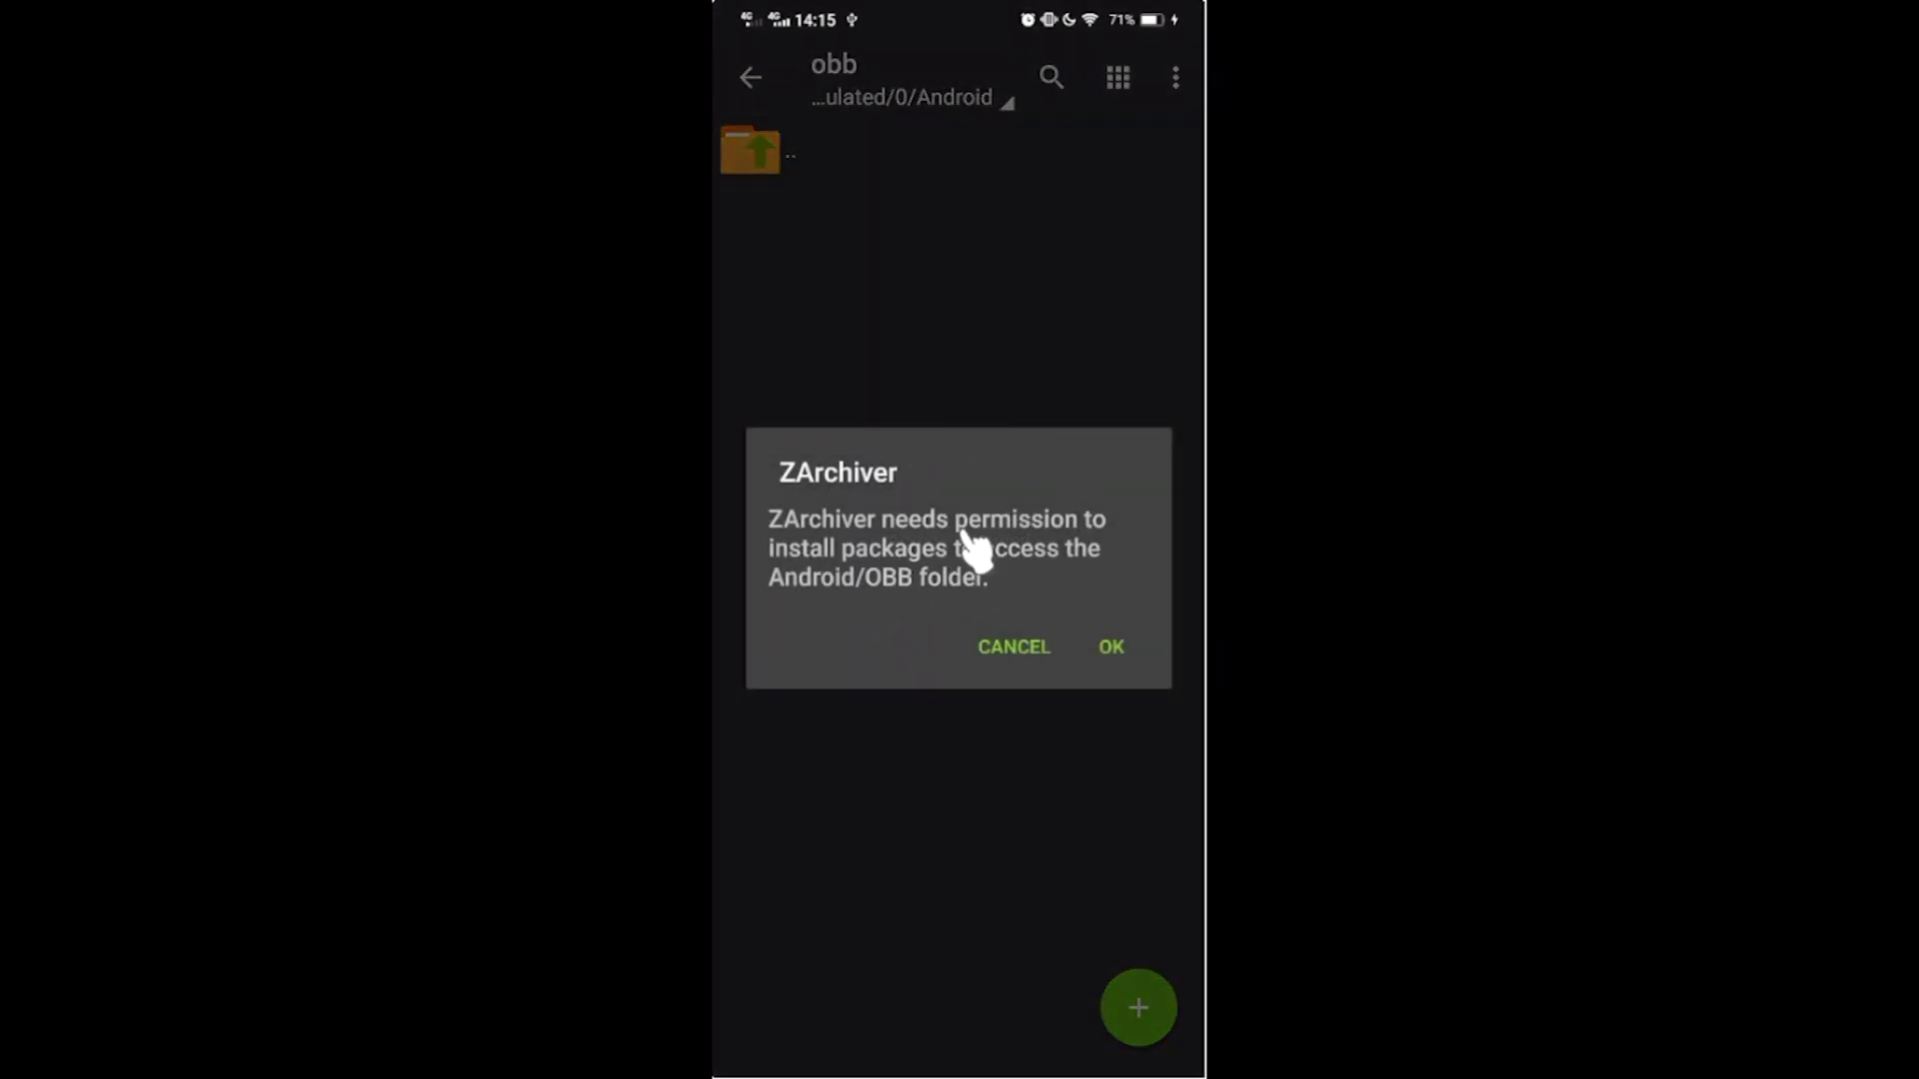
pyautogui.click(1013, 647)
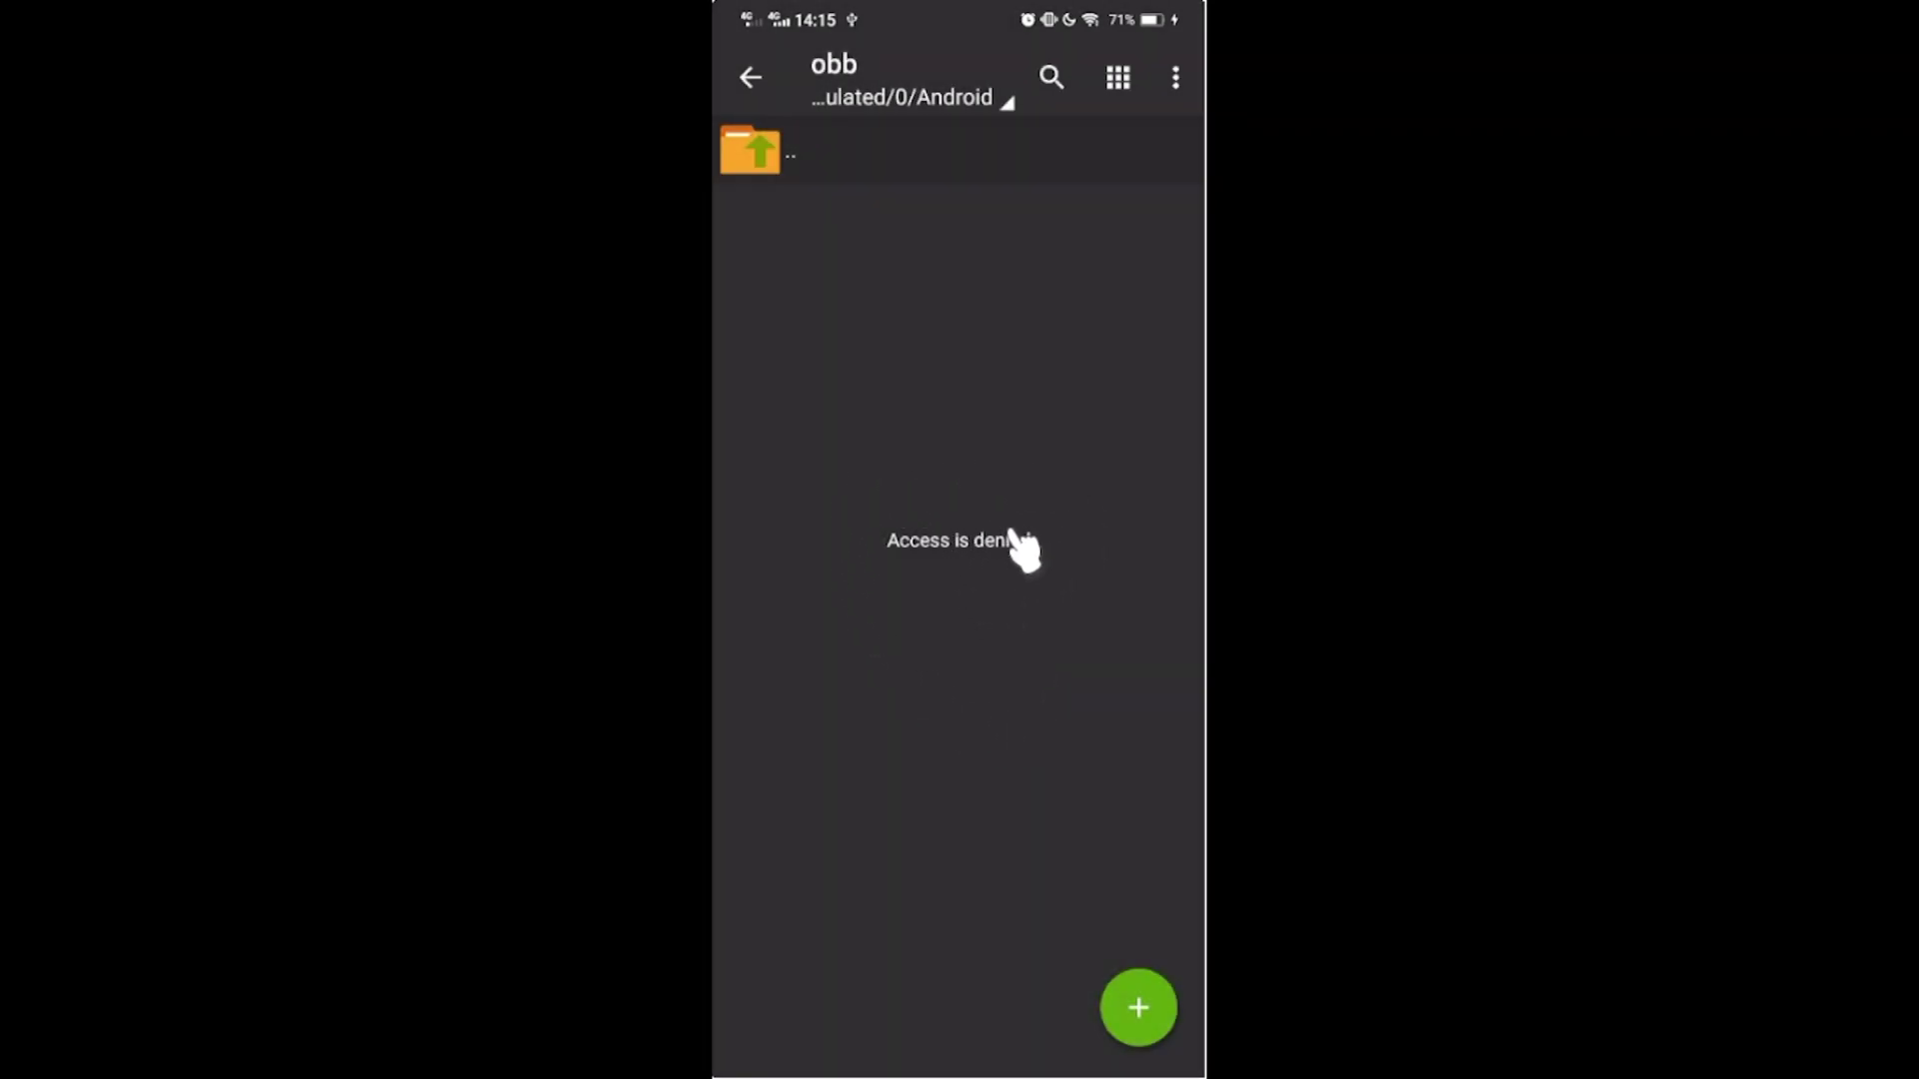
pyautogui.click(984, 577)
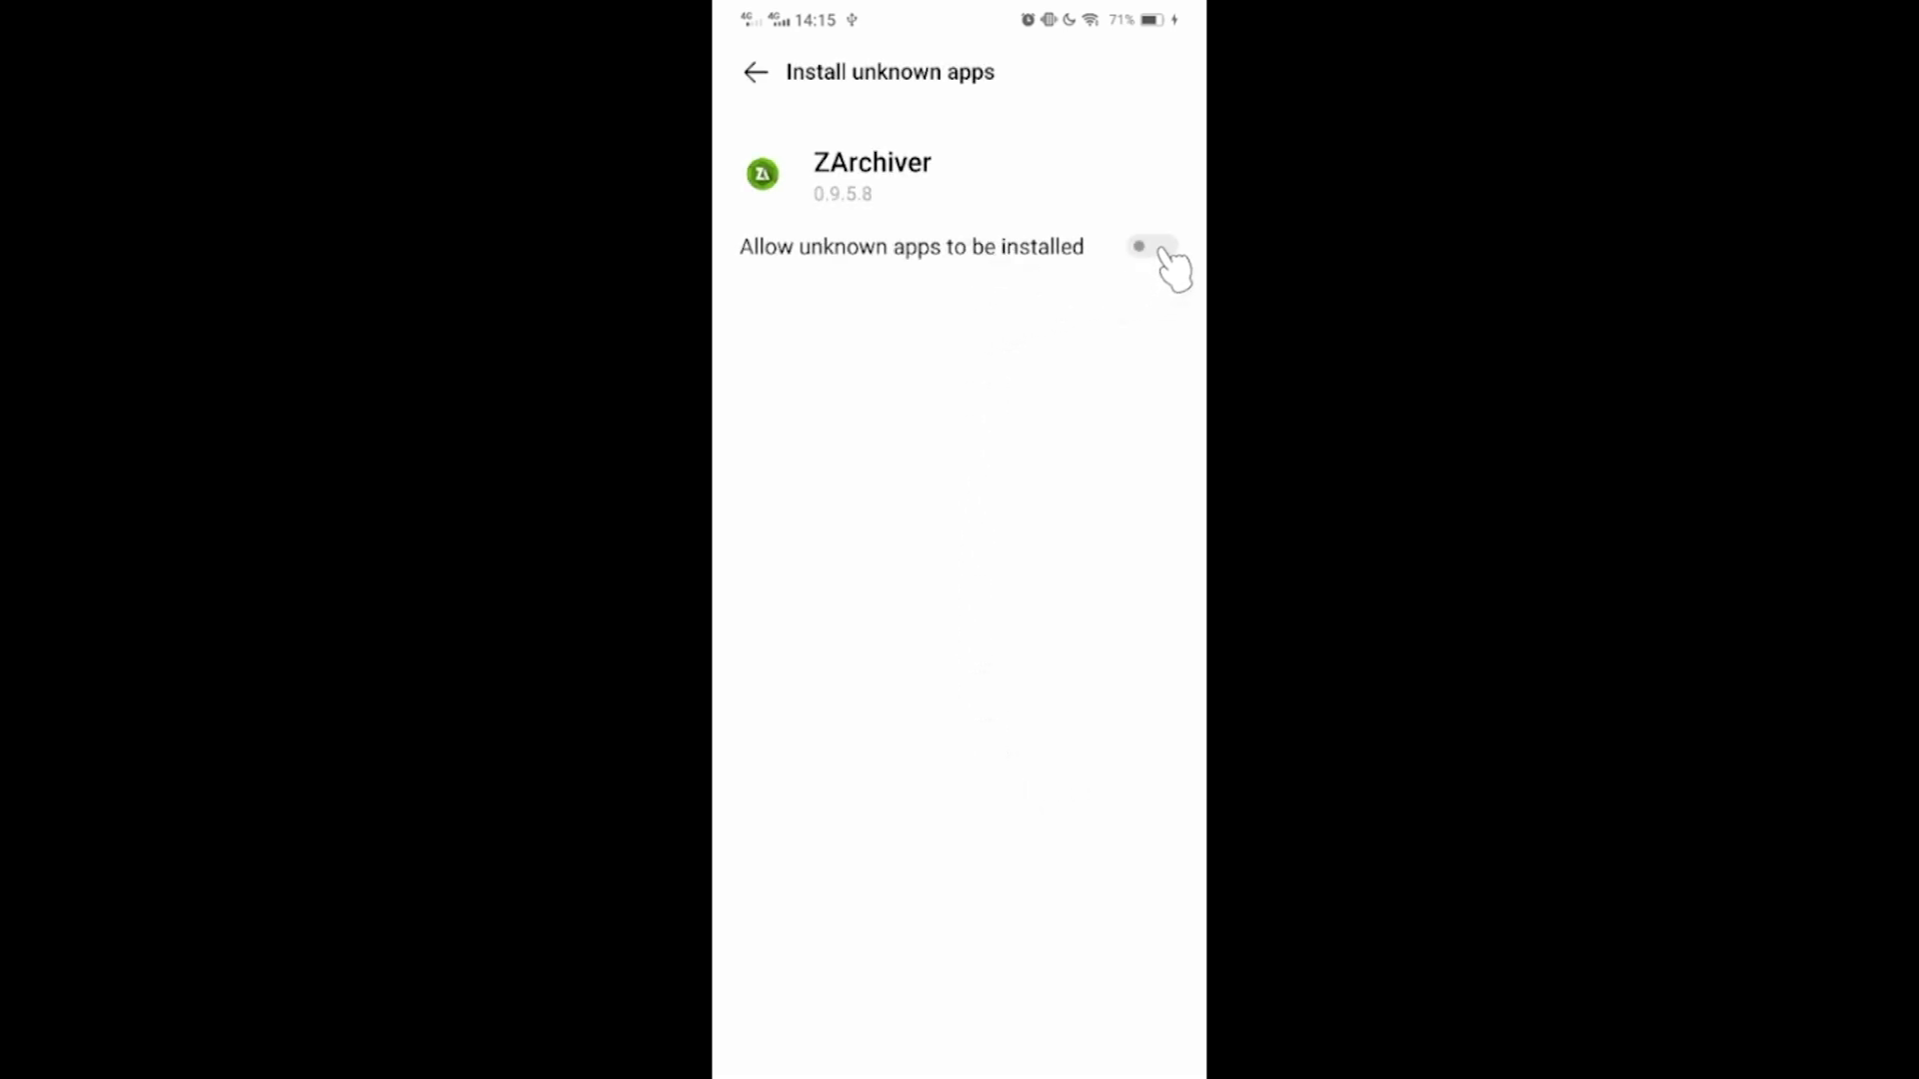
# Step: Back in ZArchiver's Android/obb folder, select com.garena.game.codm and cut it
pyautogui.click(756, 74)
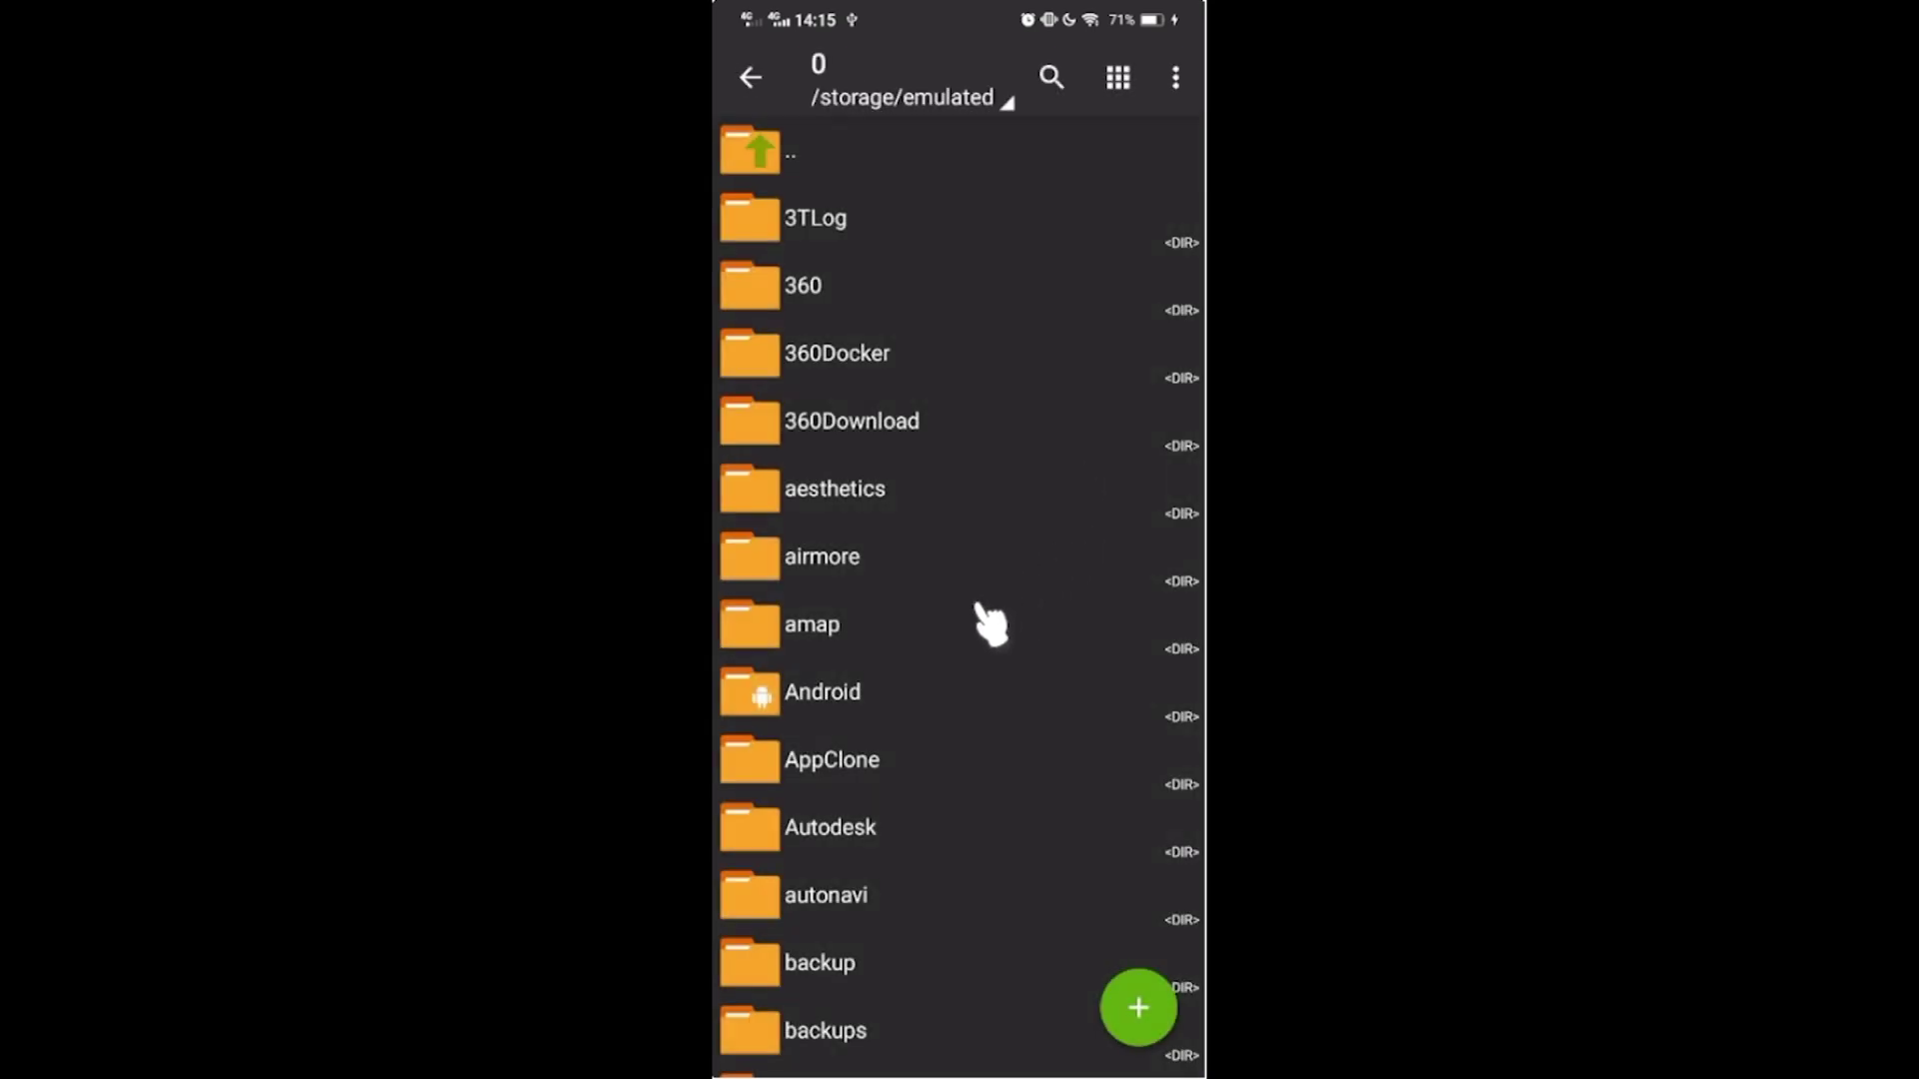
pyautogui.click(910, 705)
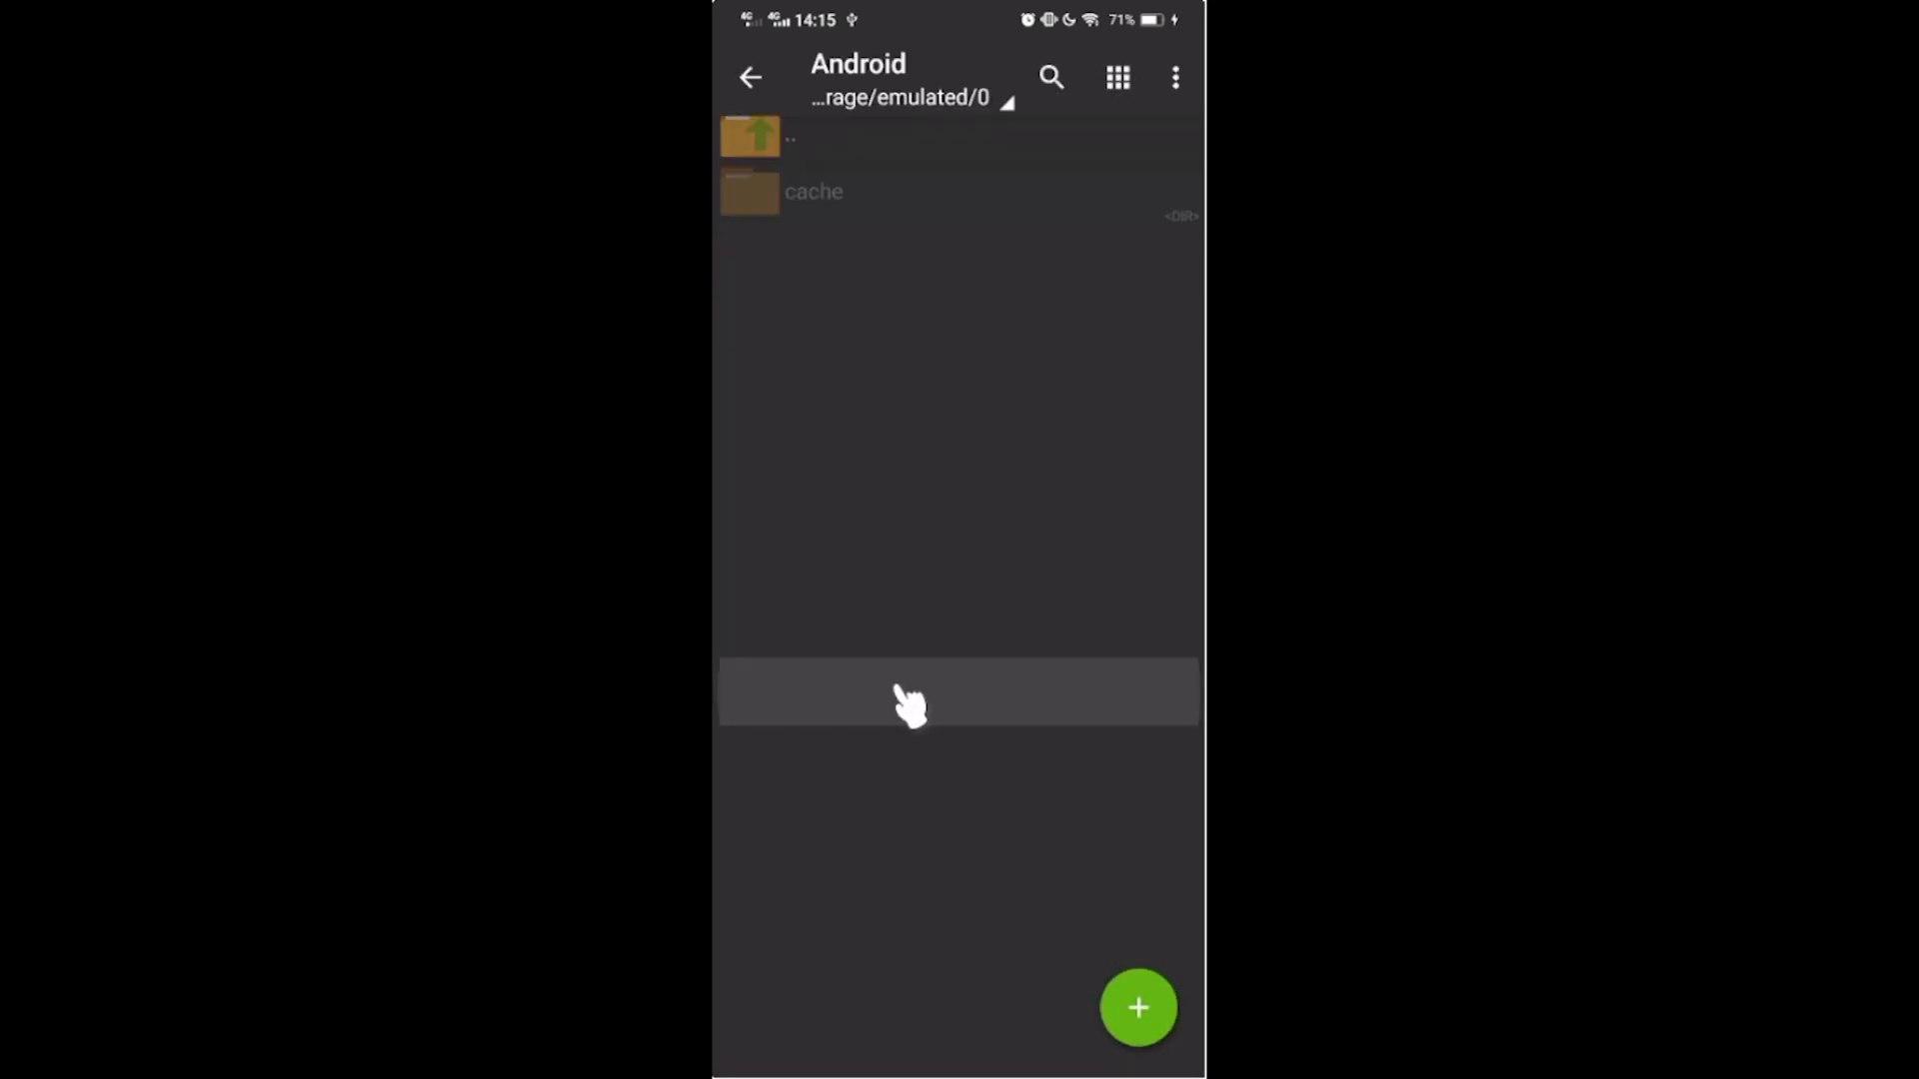
pyautogui.click(899, 431)
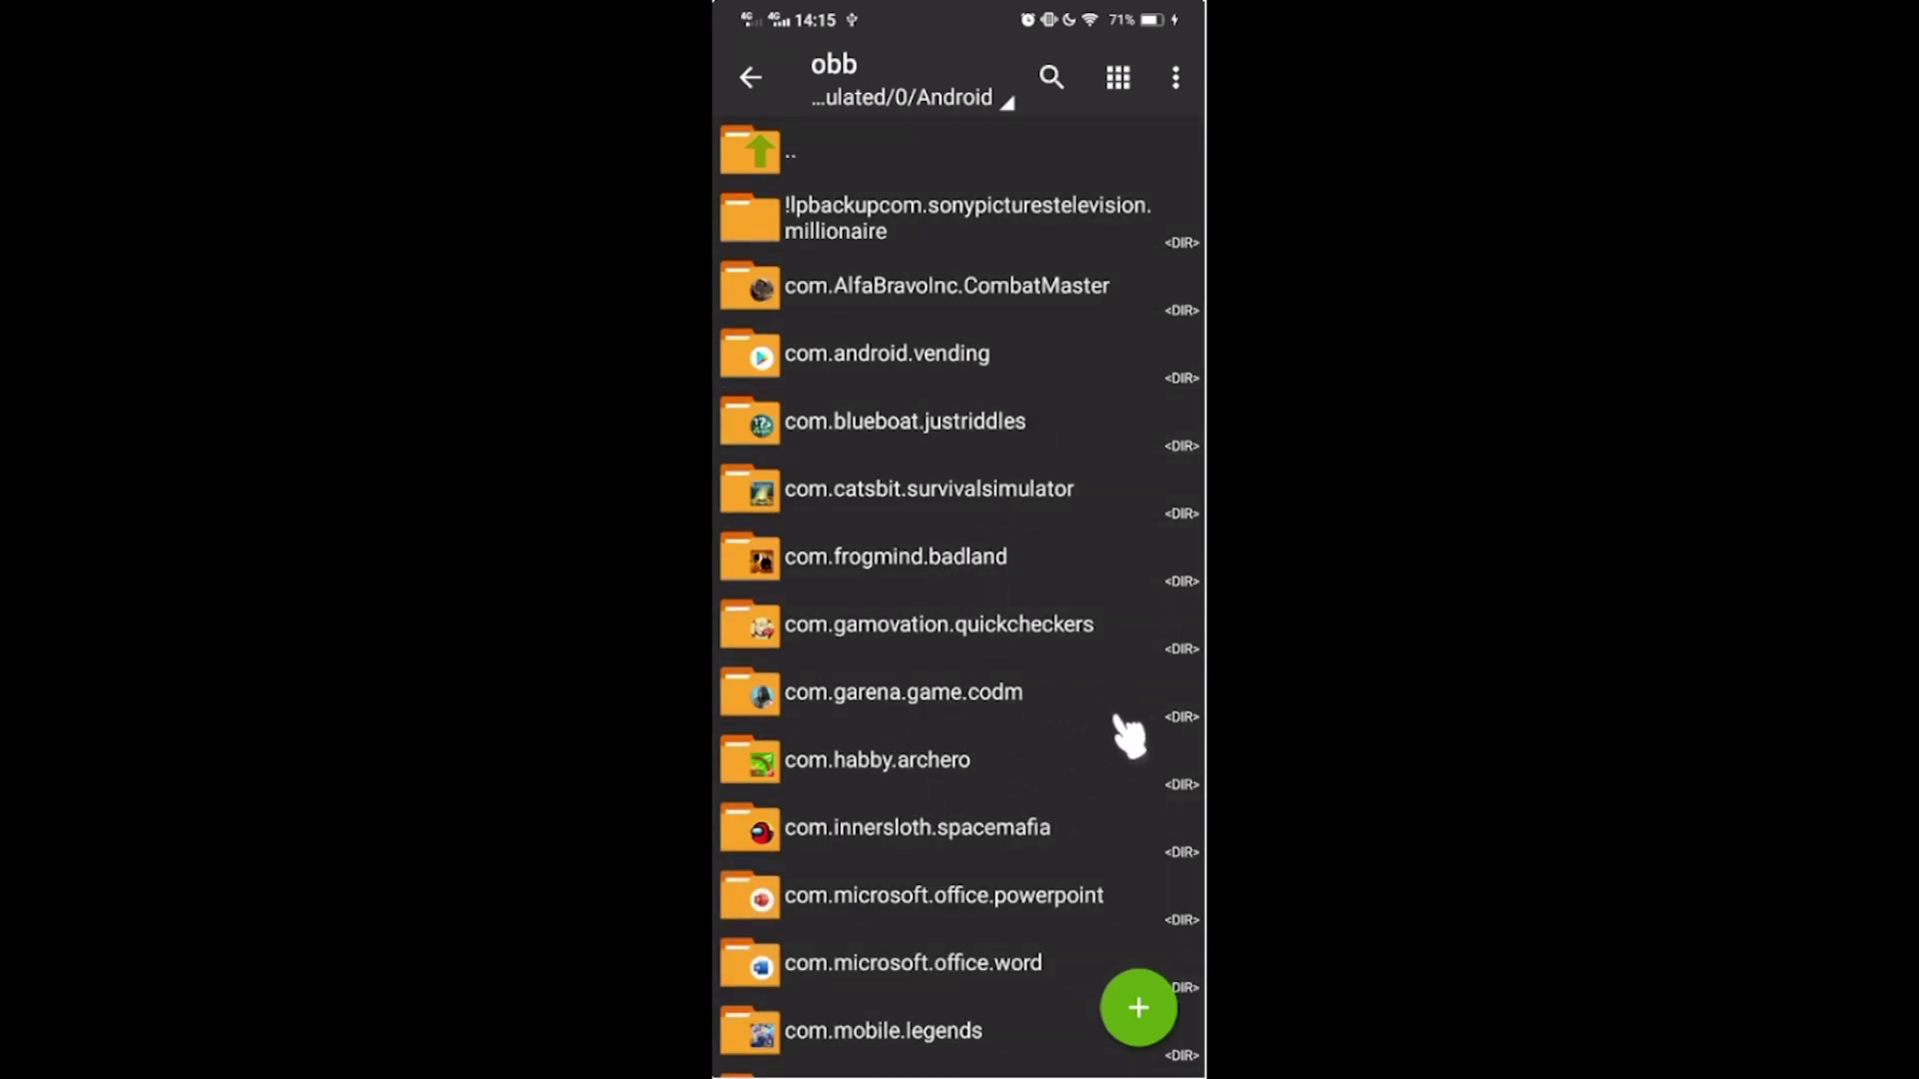
pyautogui.moveTo(758, 698); pyautogui.dragTo(967, 548)
pyautogui.moveTo(770, 698); pyautogui.dragTo(792, 715)
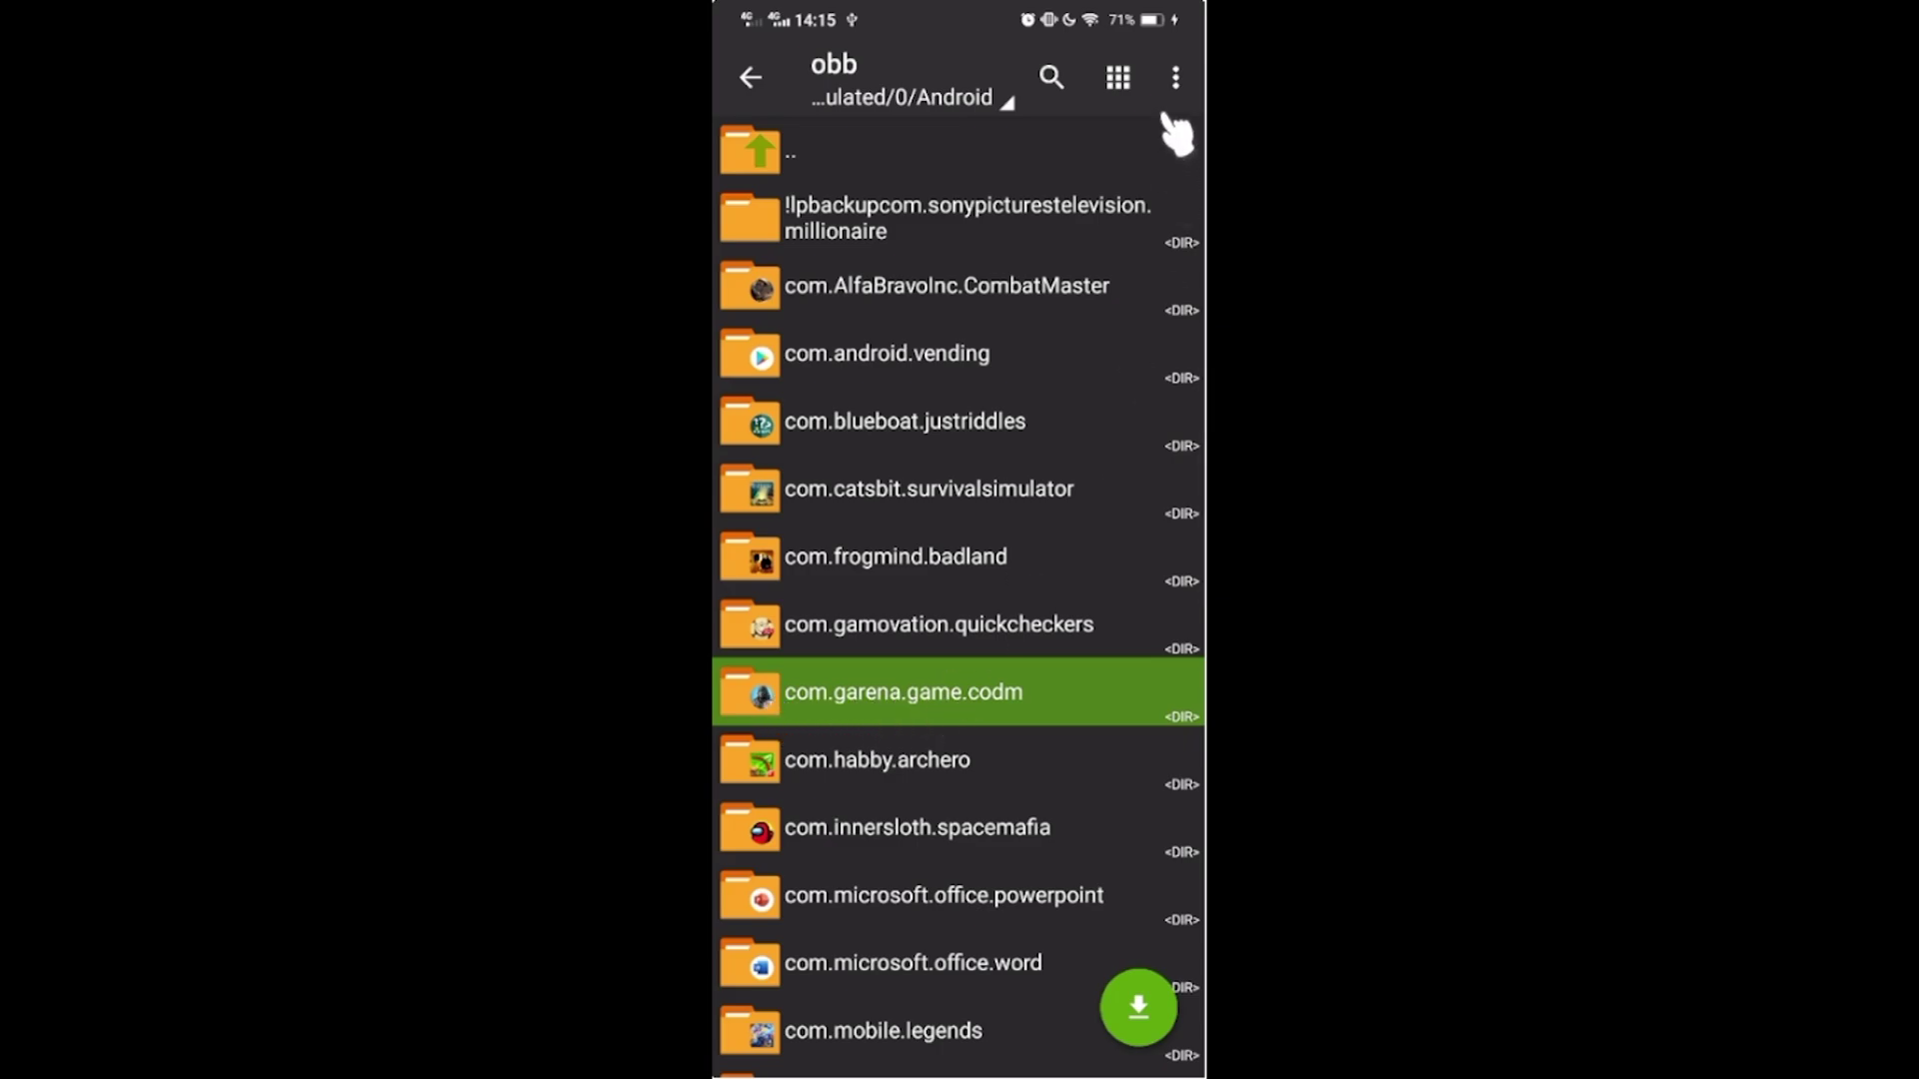
pyautogui.moveTo(981, 688); pyautogui.dragTo(970, 685)
pyautogui.click(872, 718)
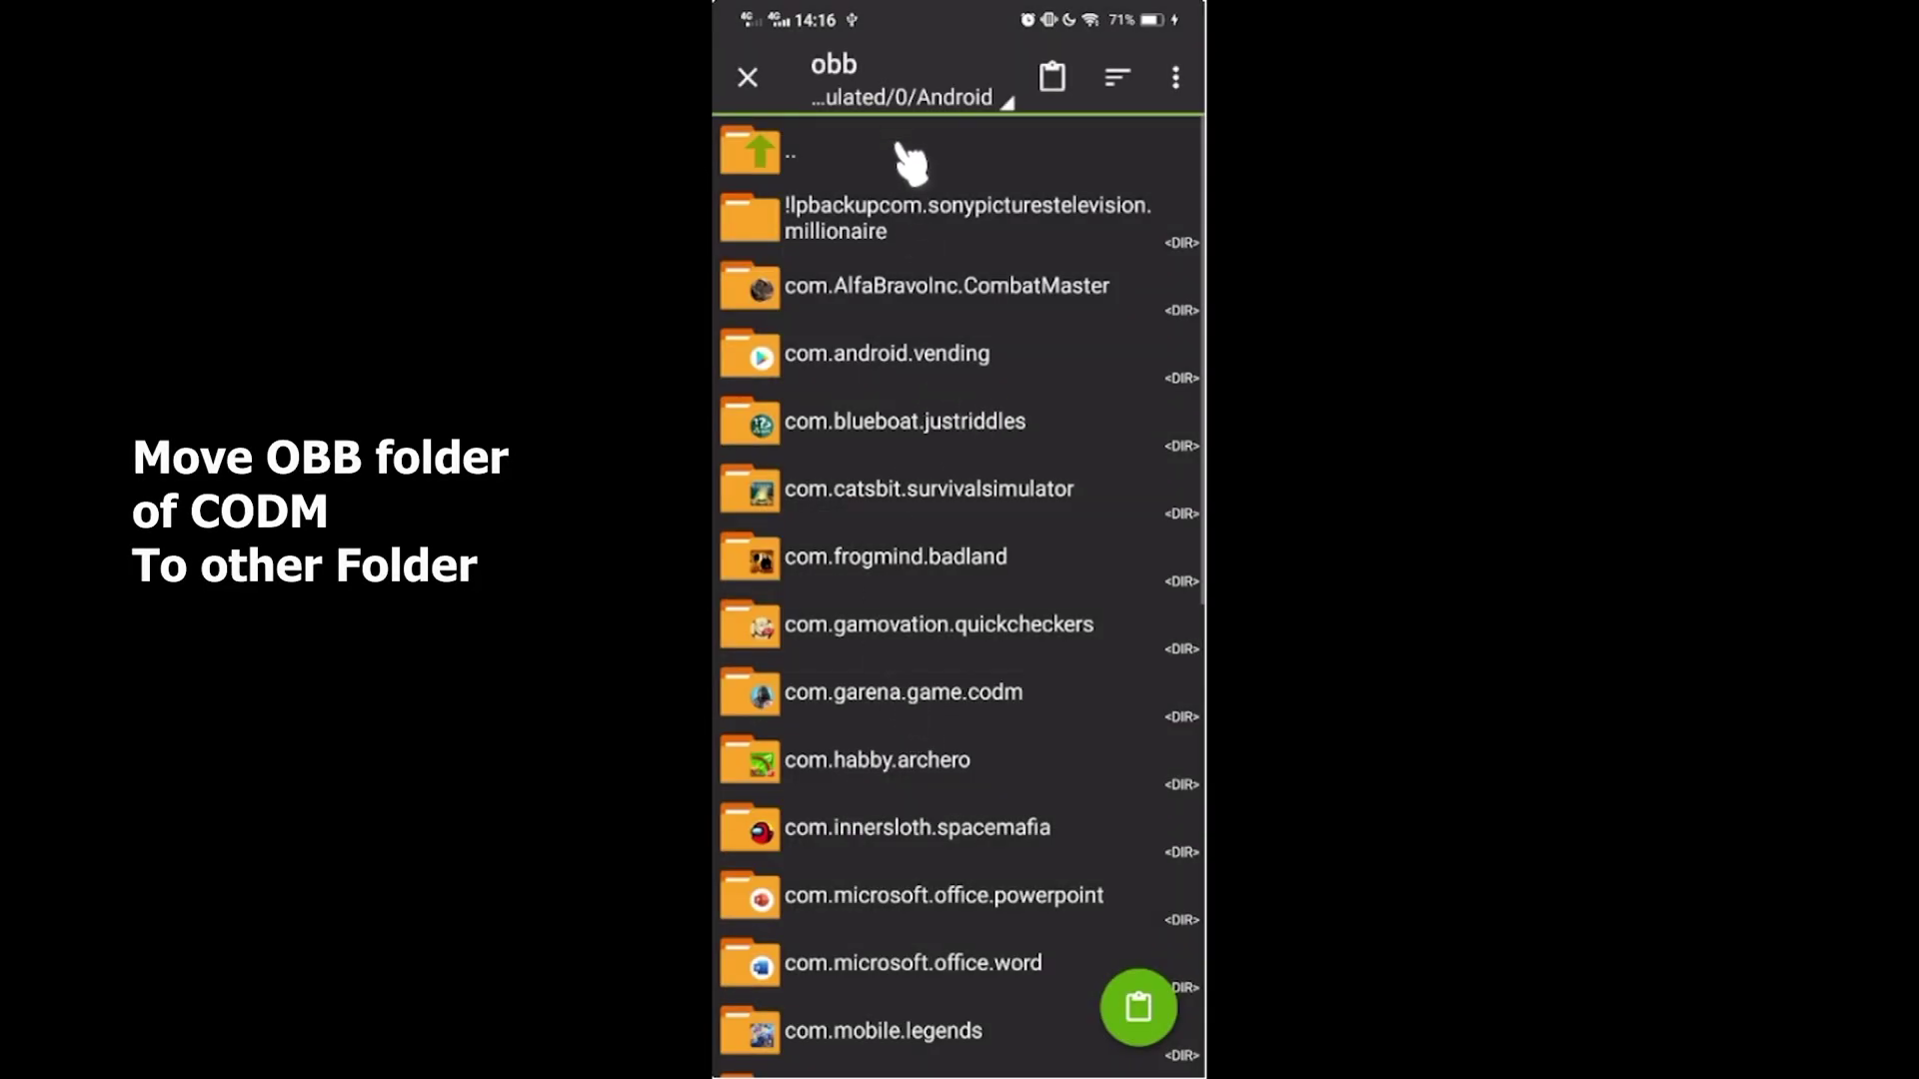
# Step: Create a 'CODM OBB' folder in /storage/emulated/0 and paste the cut codm folder into it
pyautogui.click(907, 155)
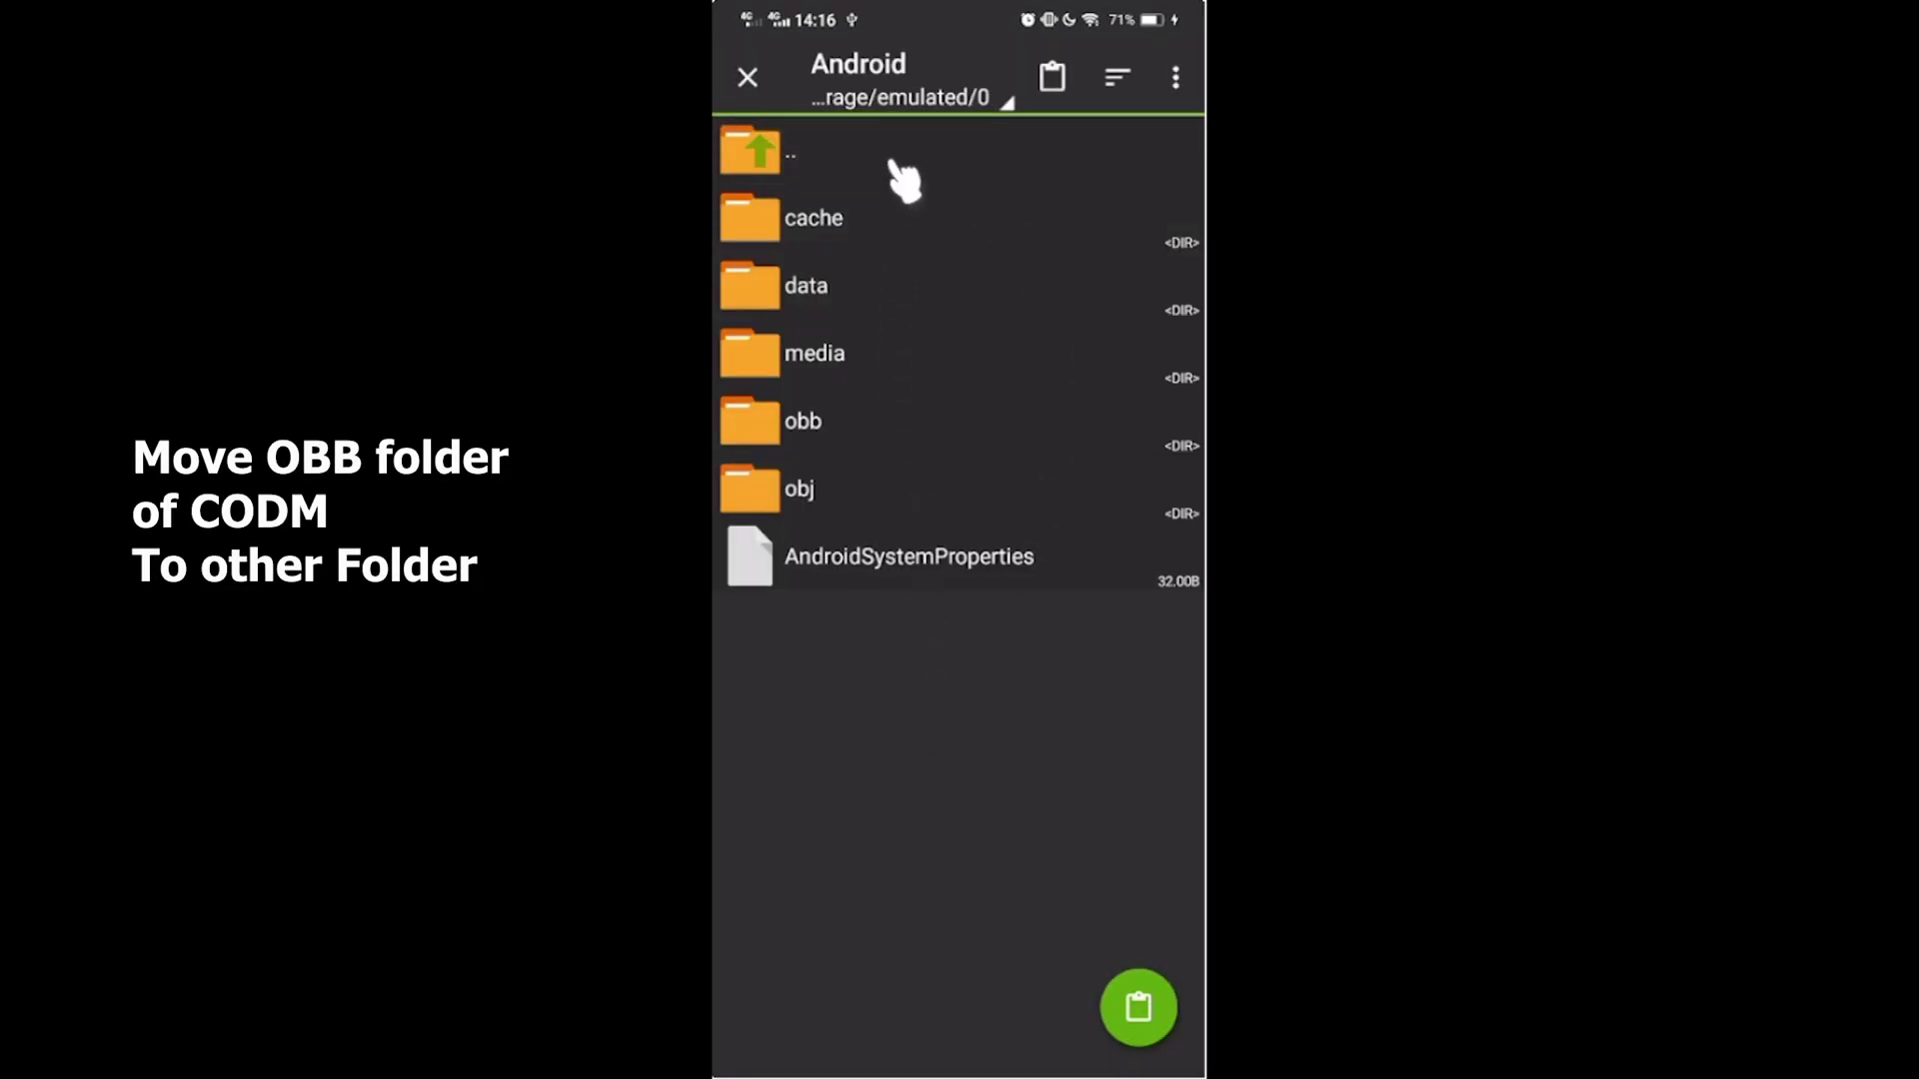
pyautogui.click(905, 168)
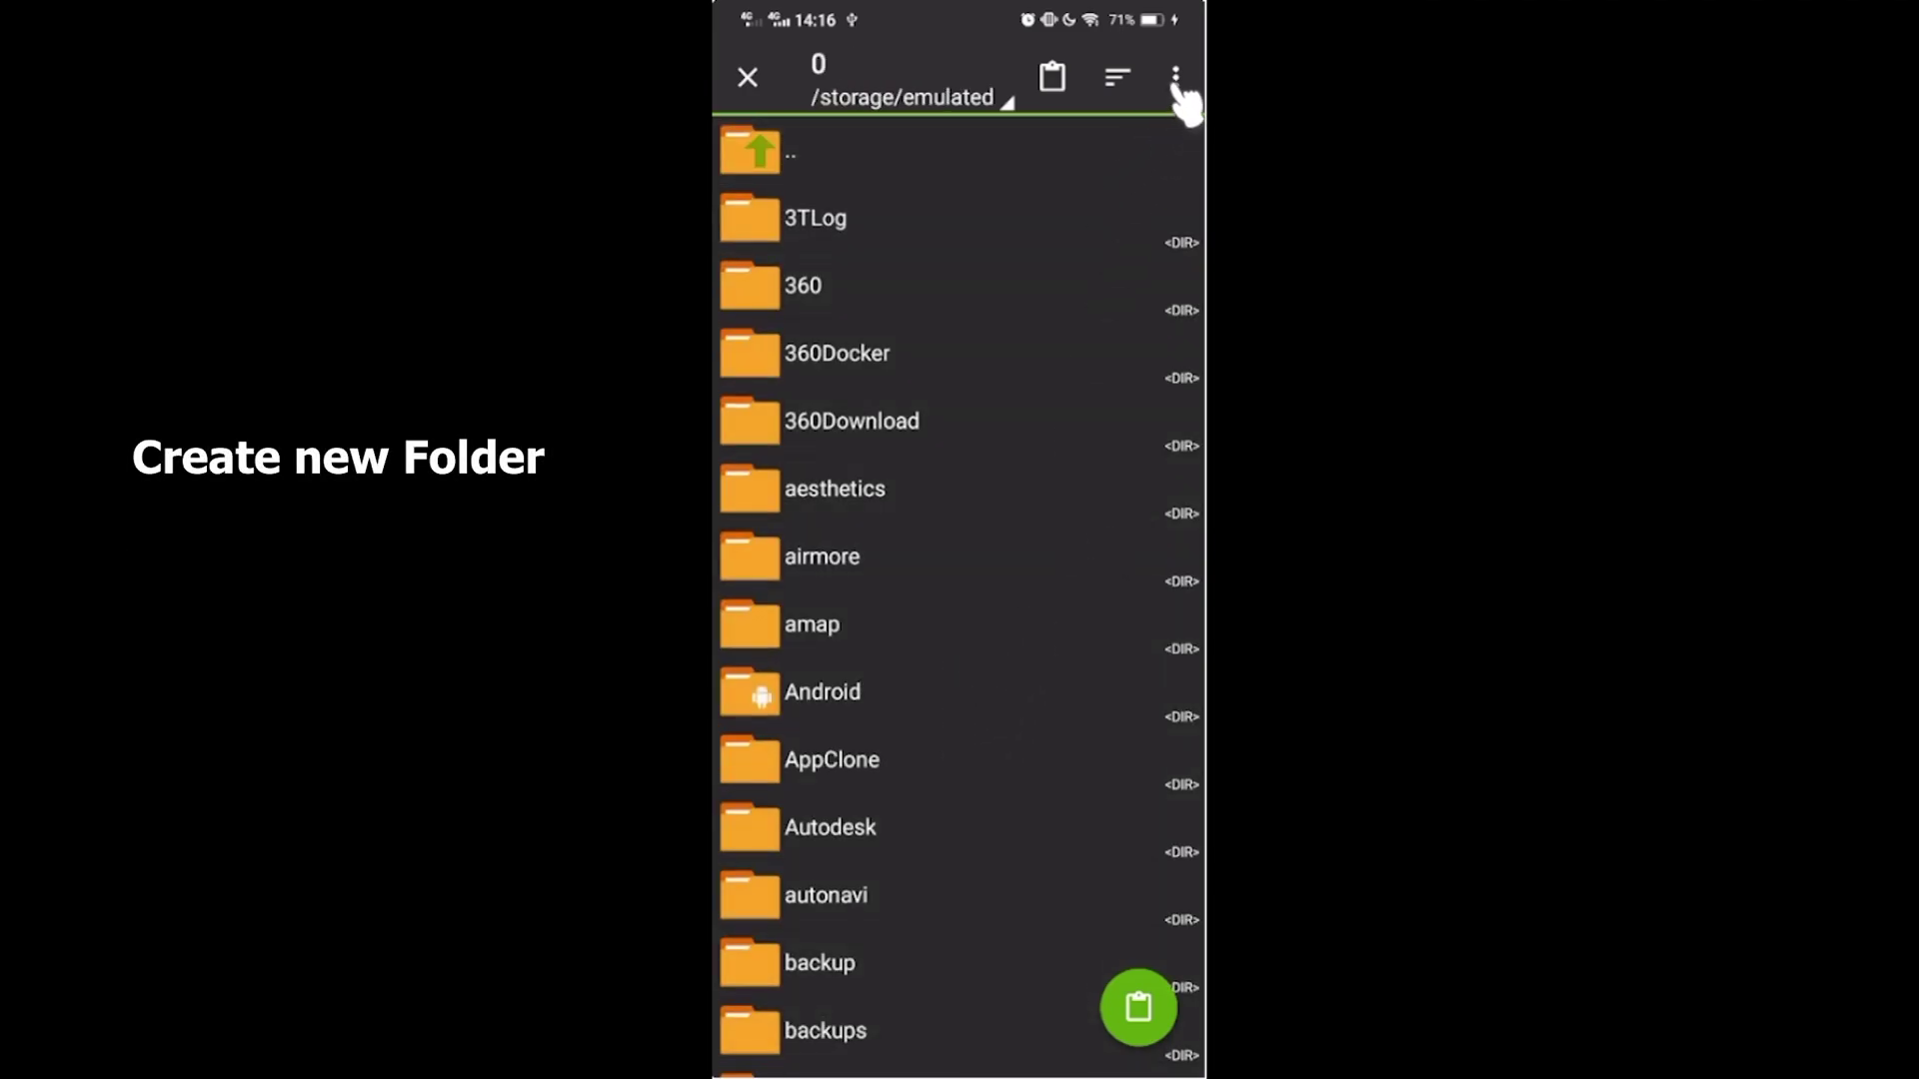
pyautogui.click(1176, 77)
pyautogui.click(1047, 90)
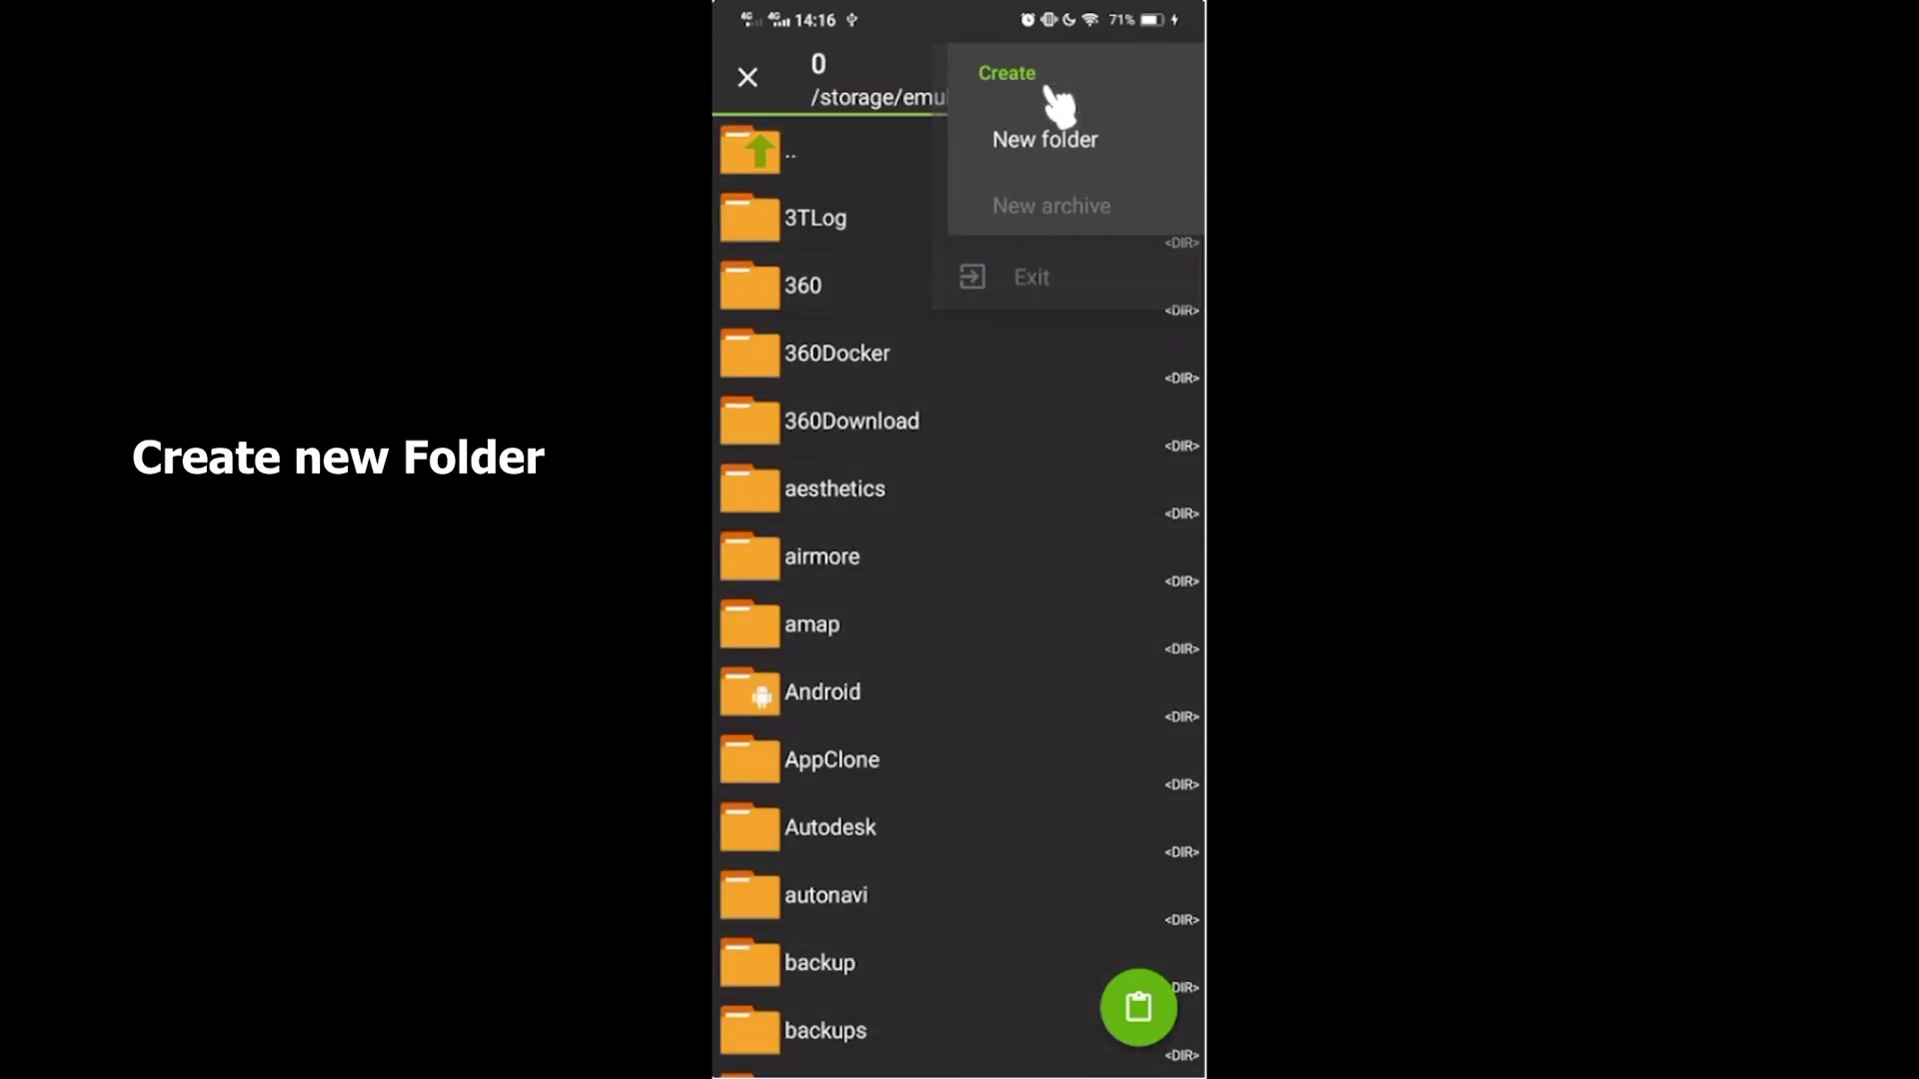
pyautogui.click(1044, 150)
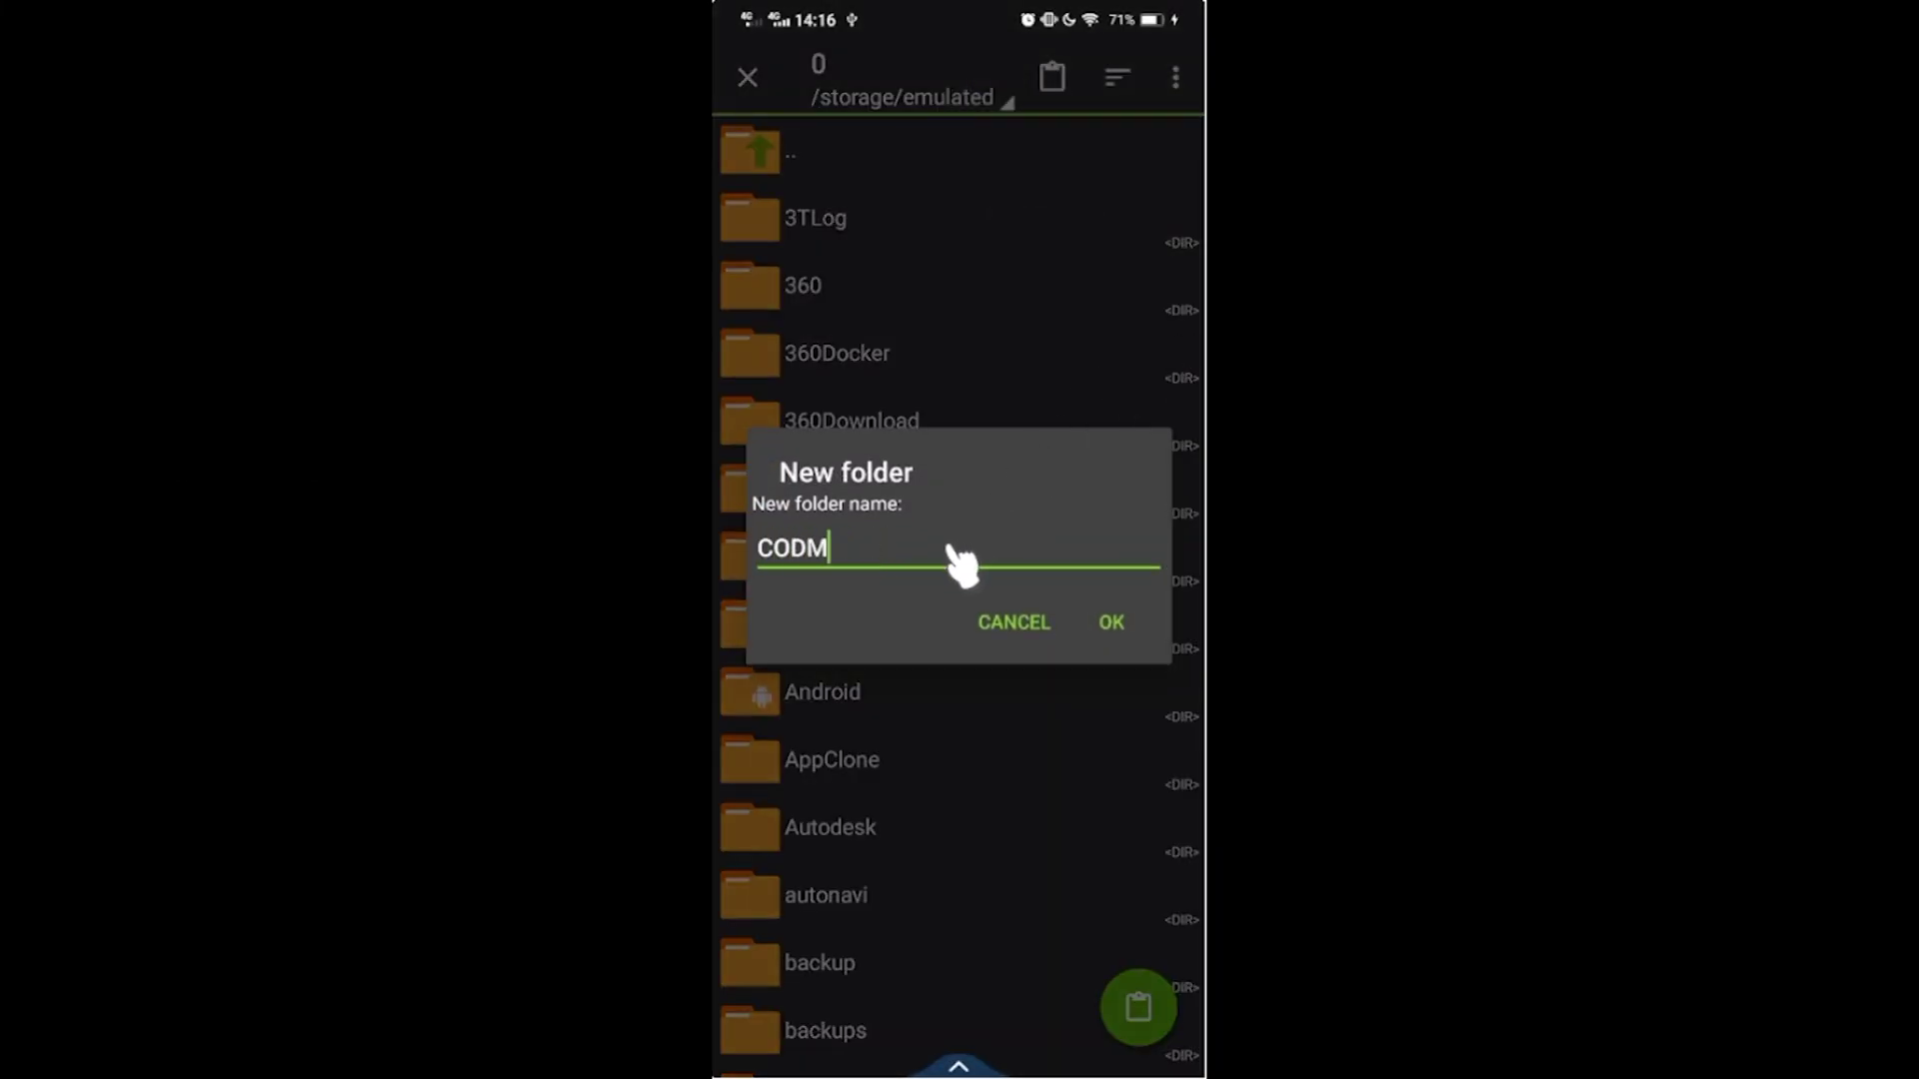
pyautogui.write('CODM OBB')
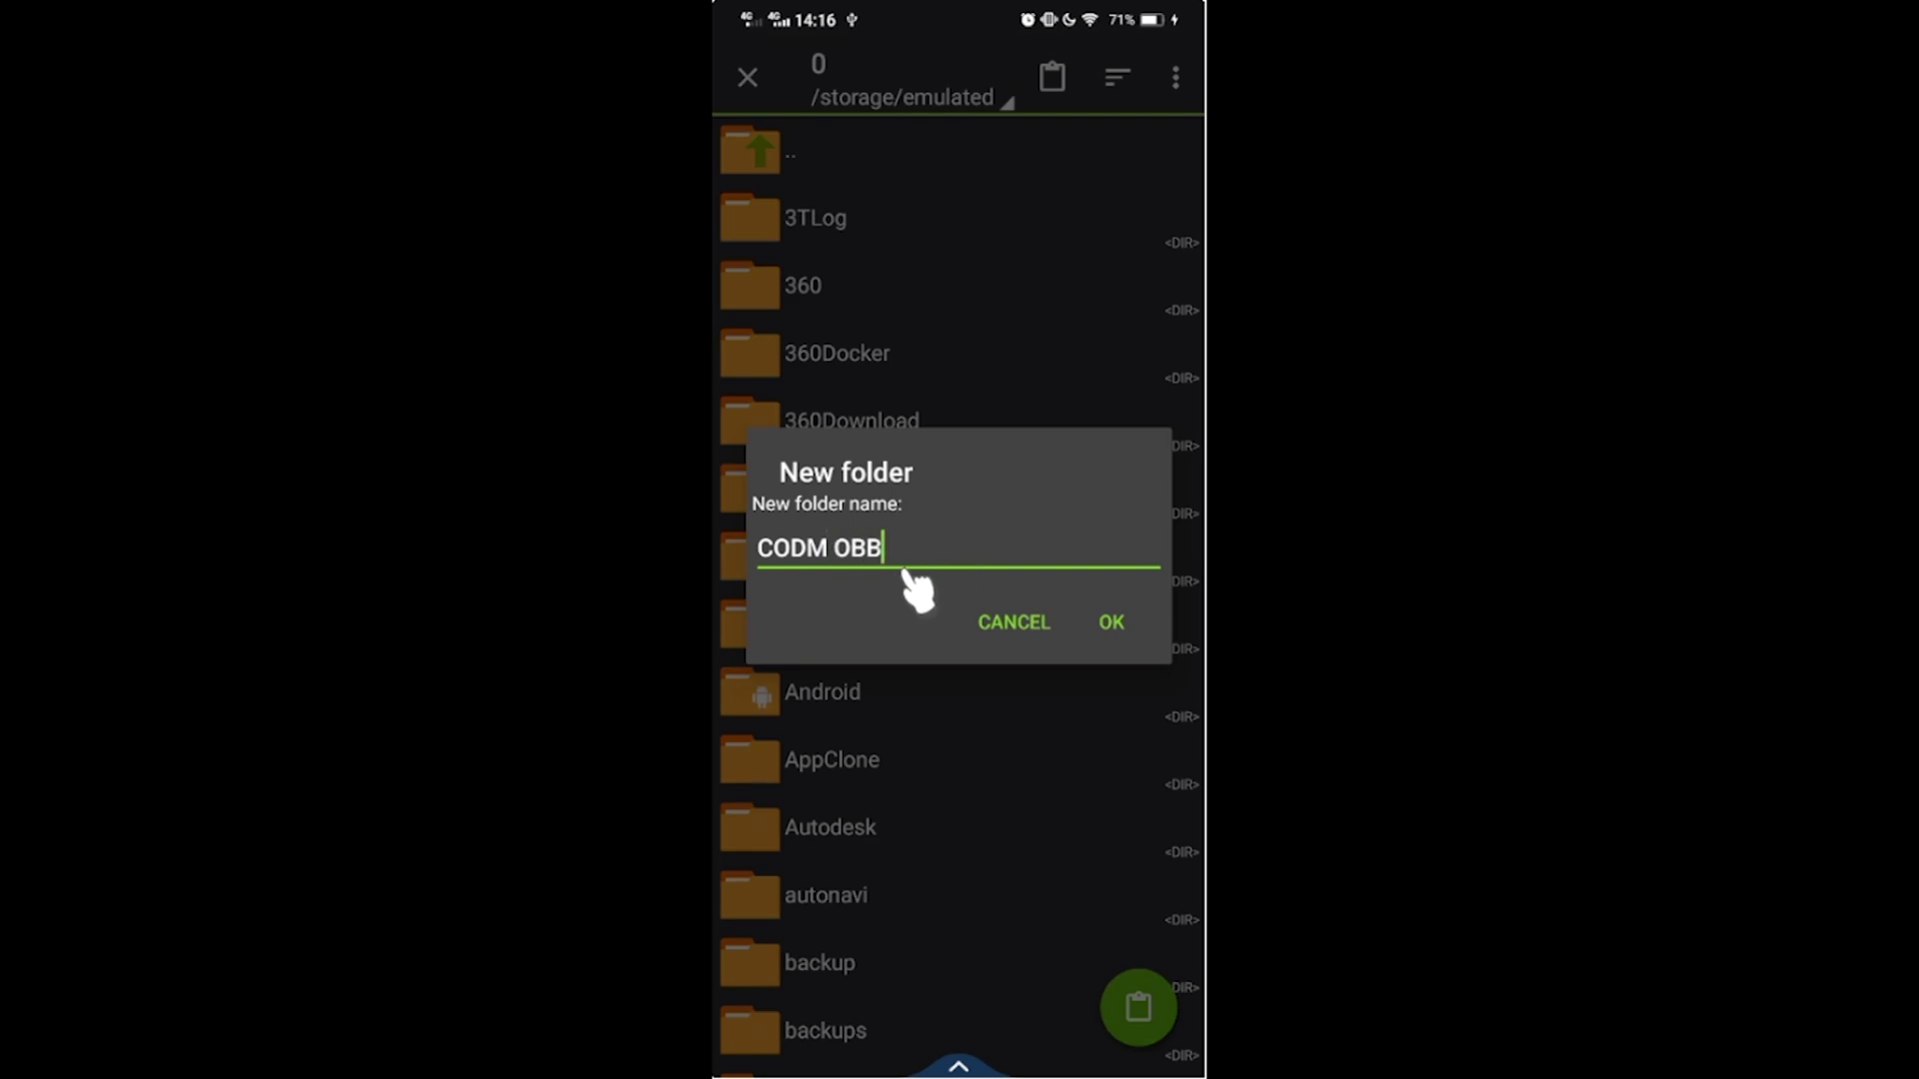
pyautogui.click(1108, 623)
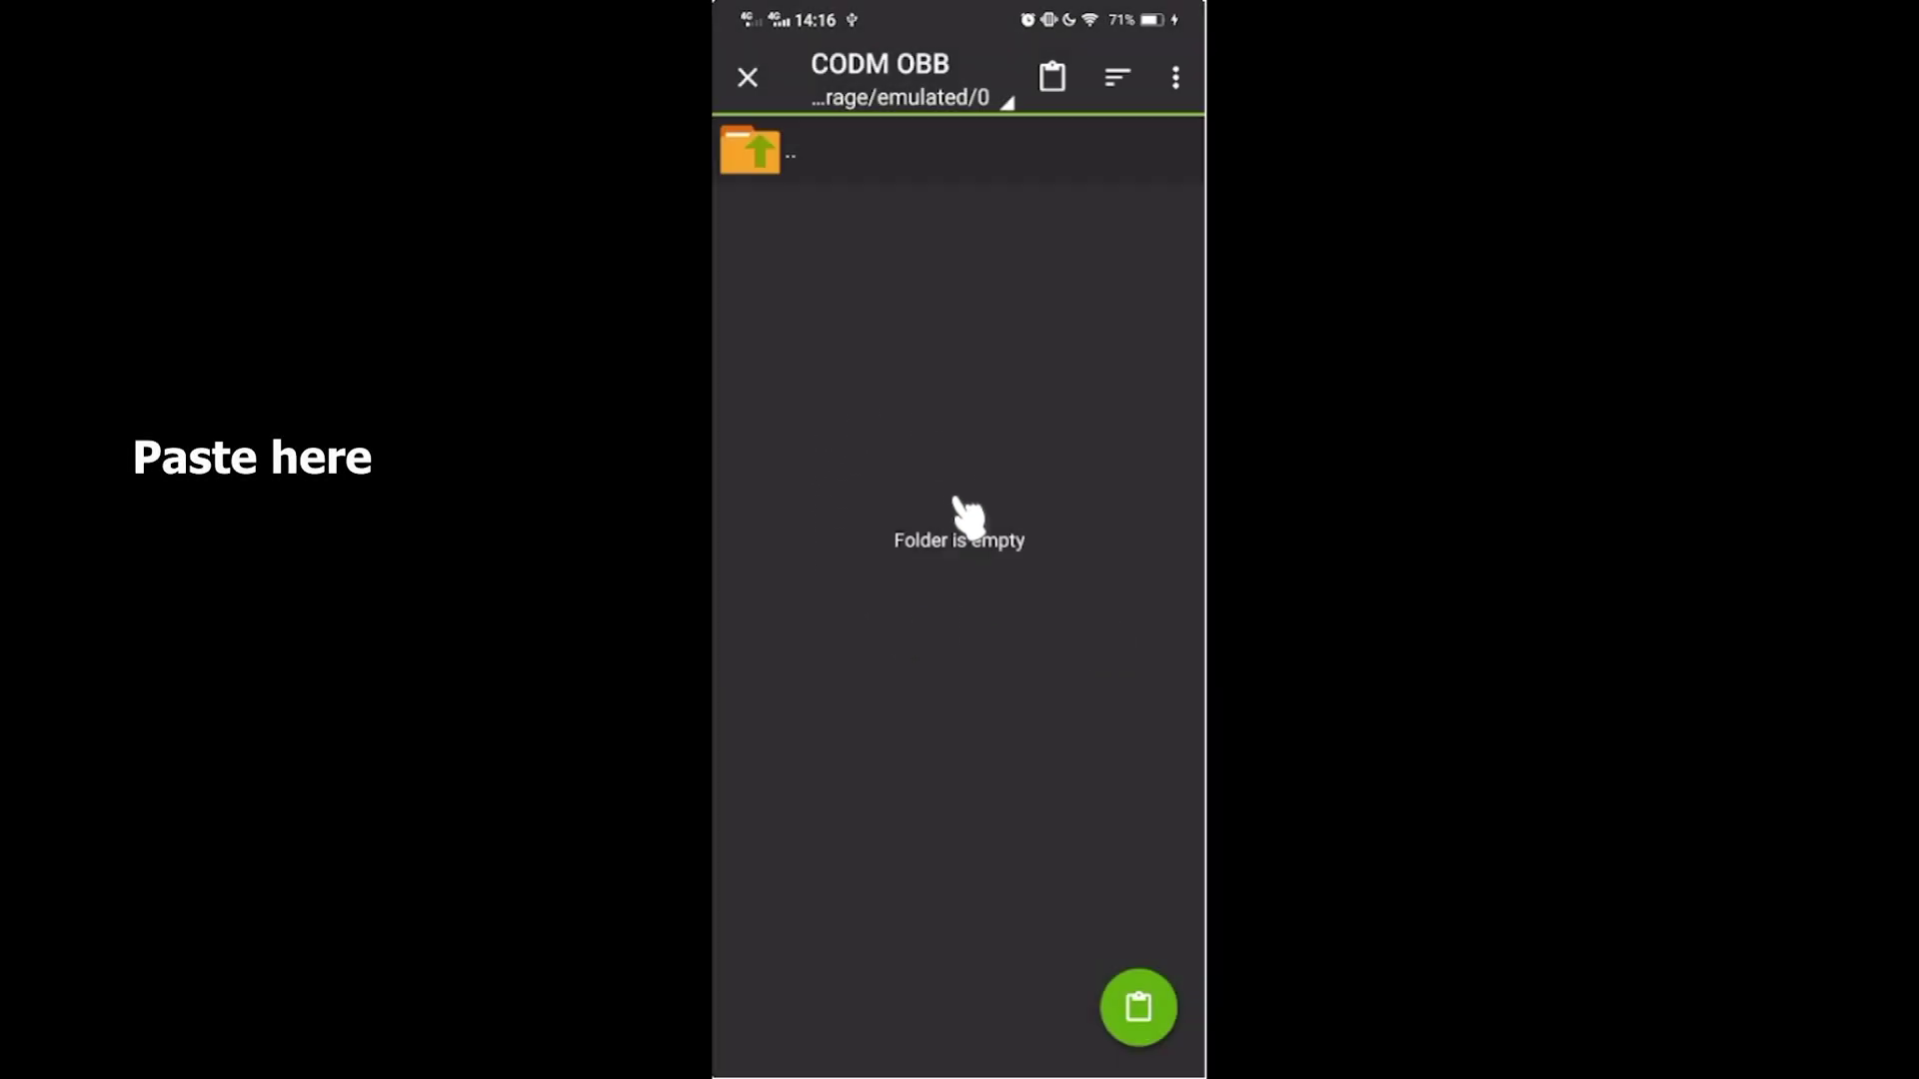
pyautogui.click(1140, 1014)
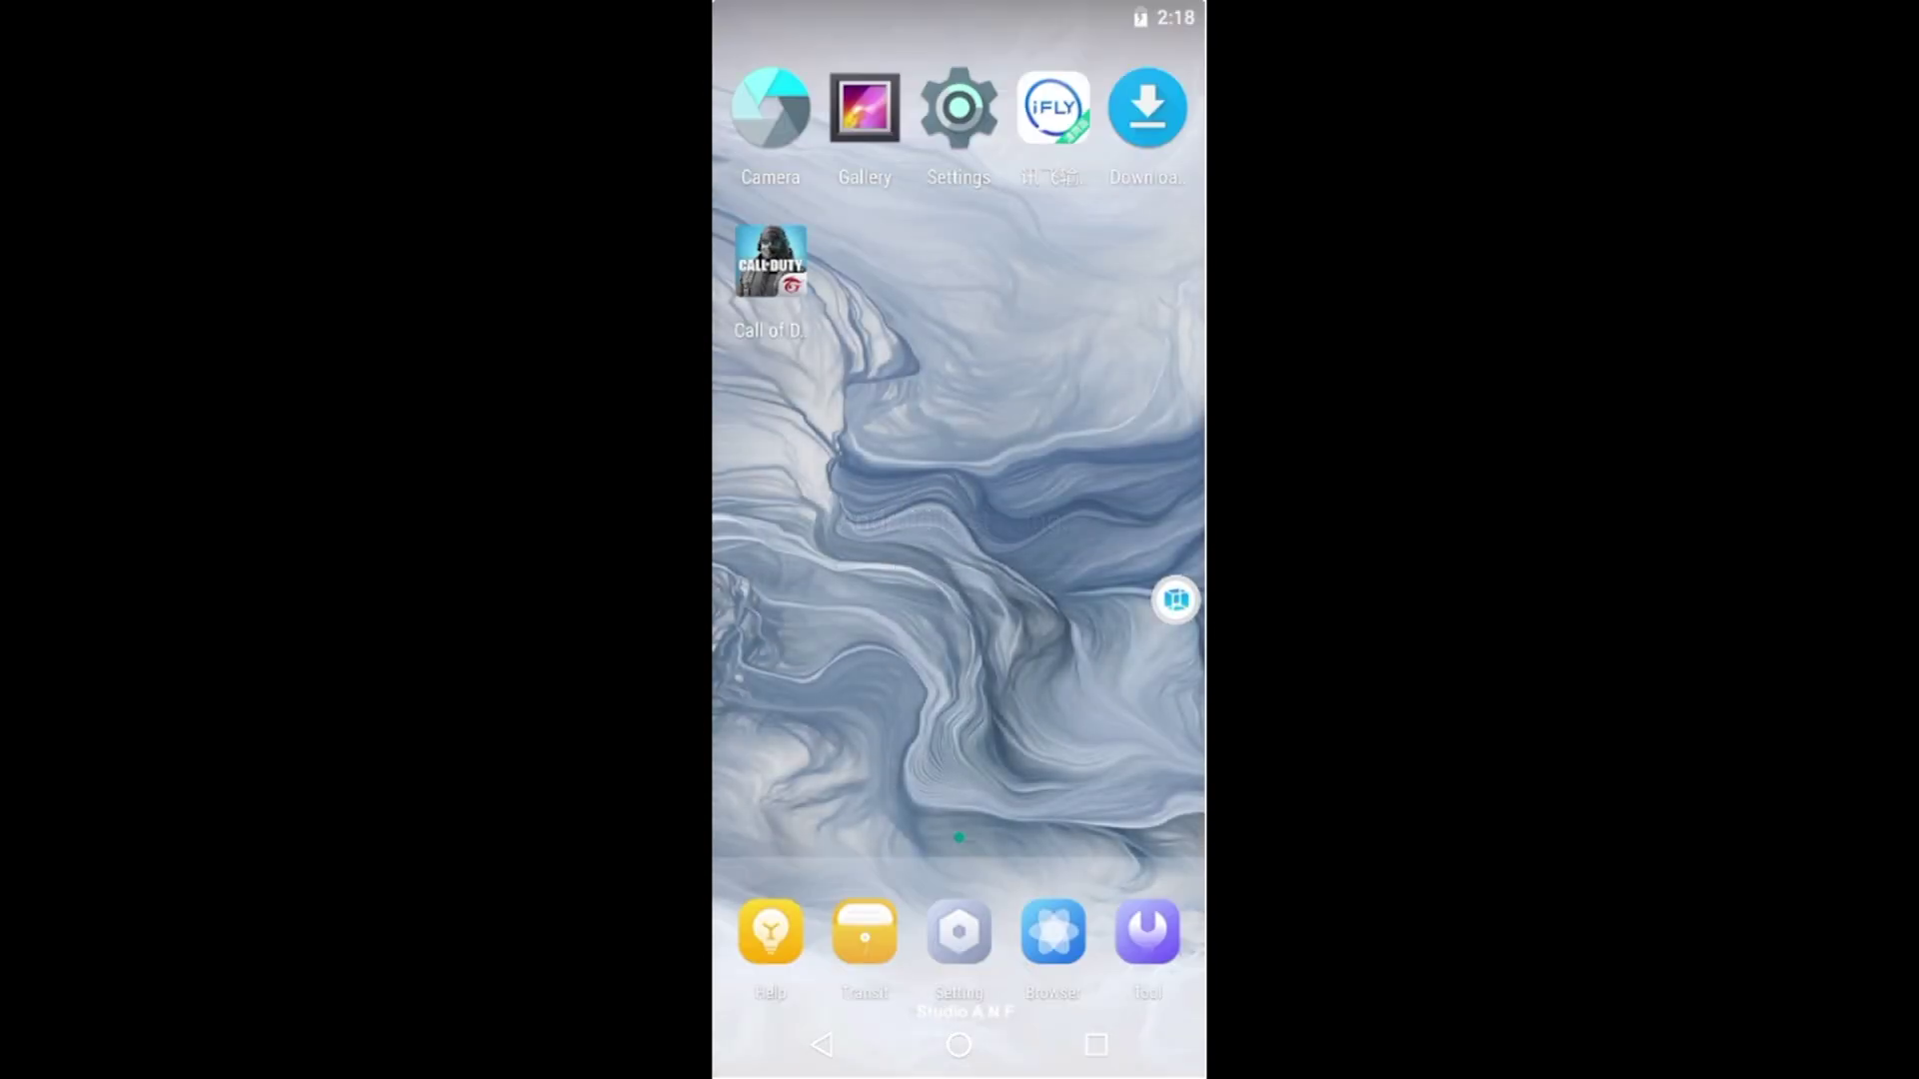
# Step: In the file transfer station's app list, select ZArchiver and import it into the virtual phone
pyautogui.click(877, 930)
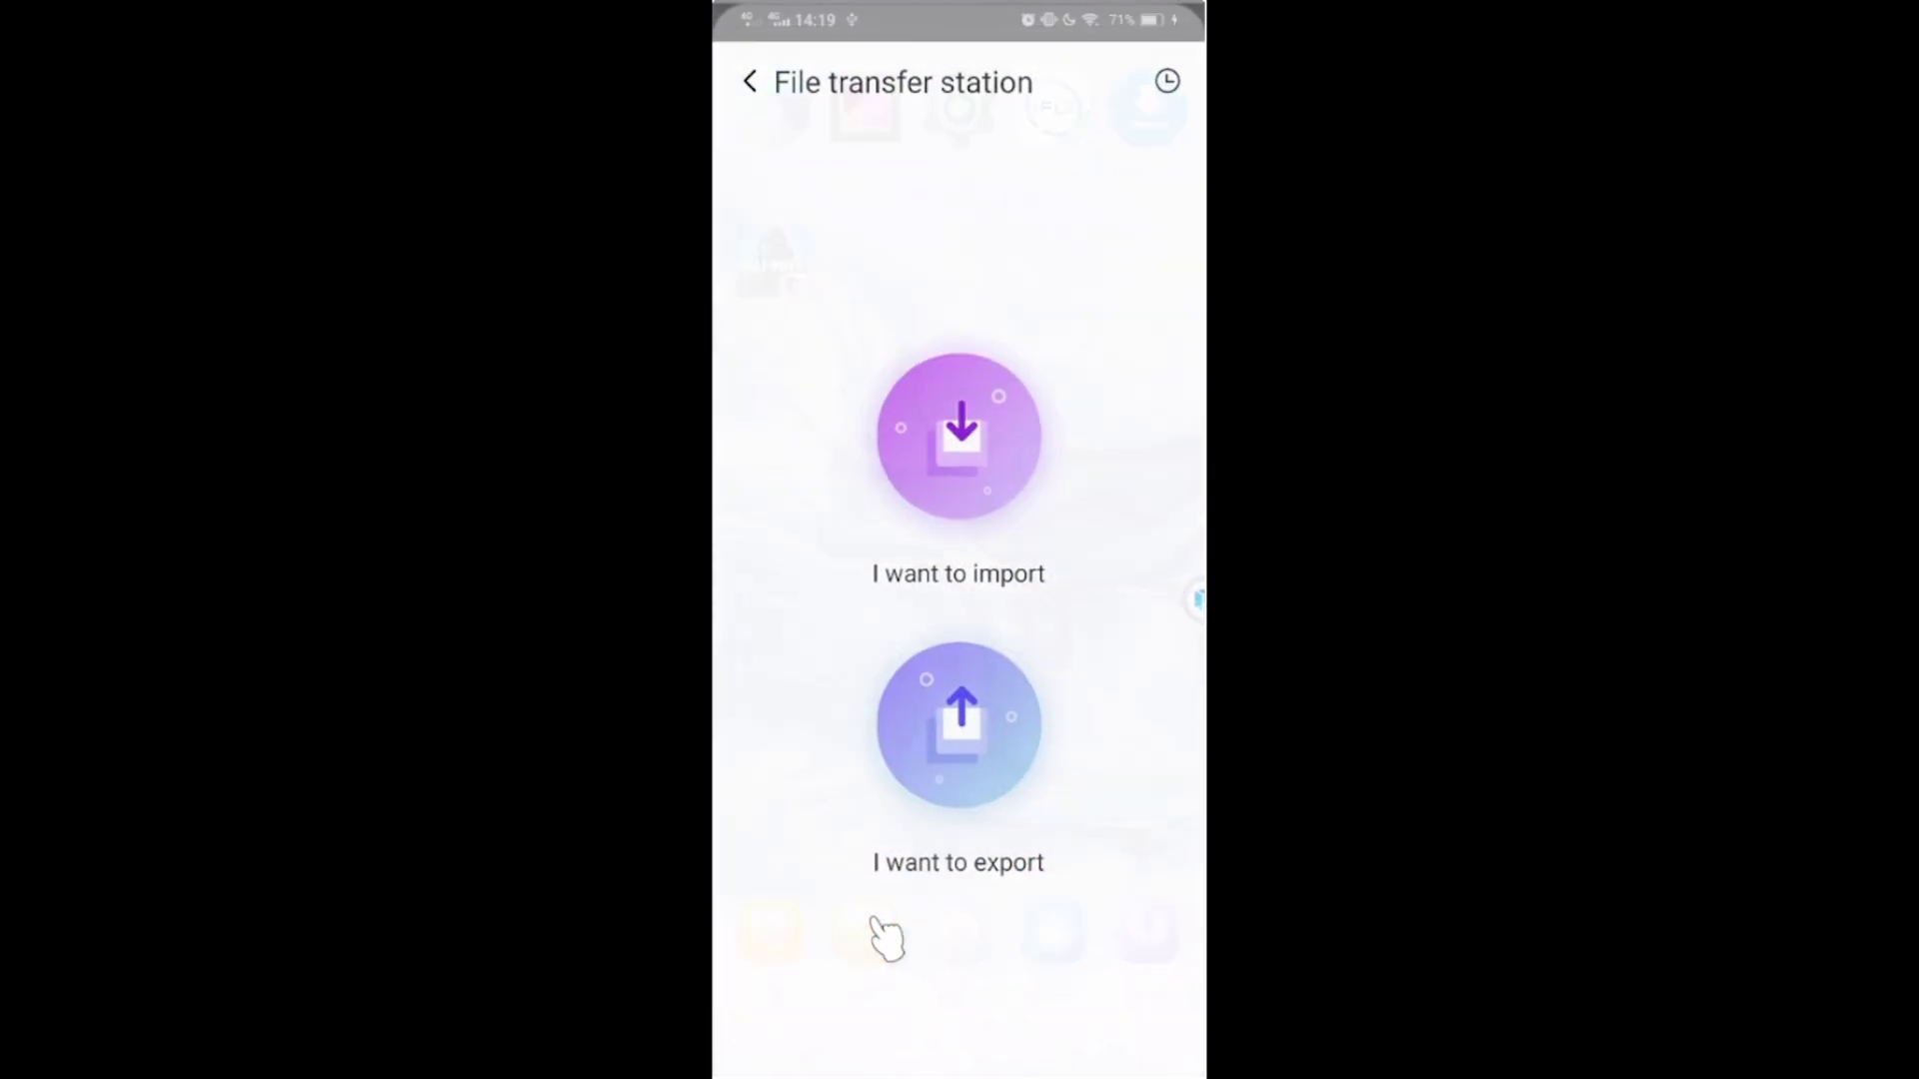
pyautogui.click(997, 477)
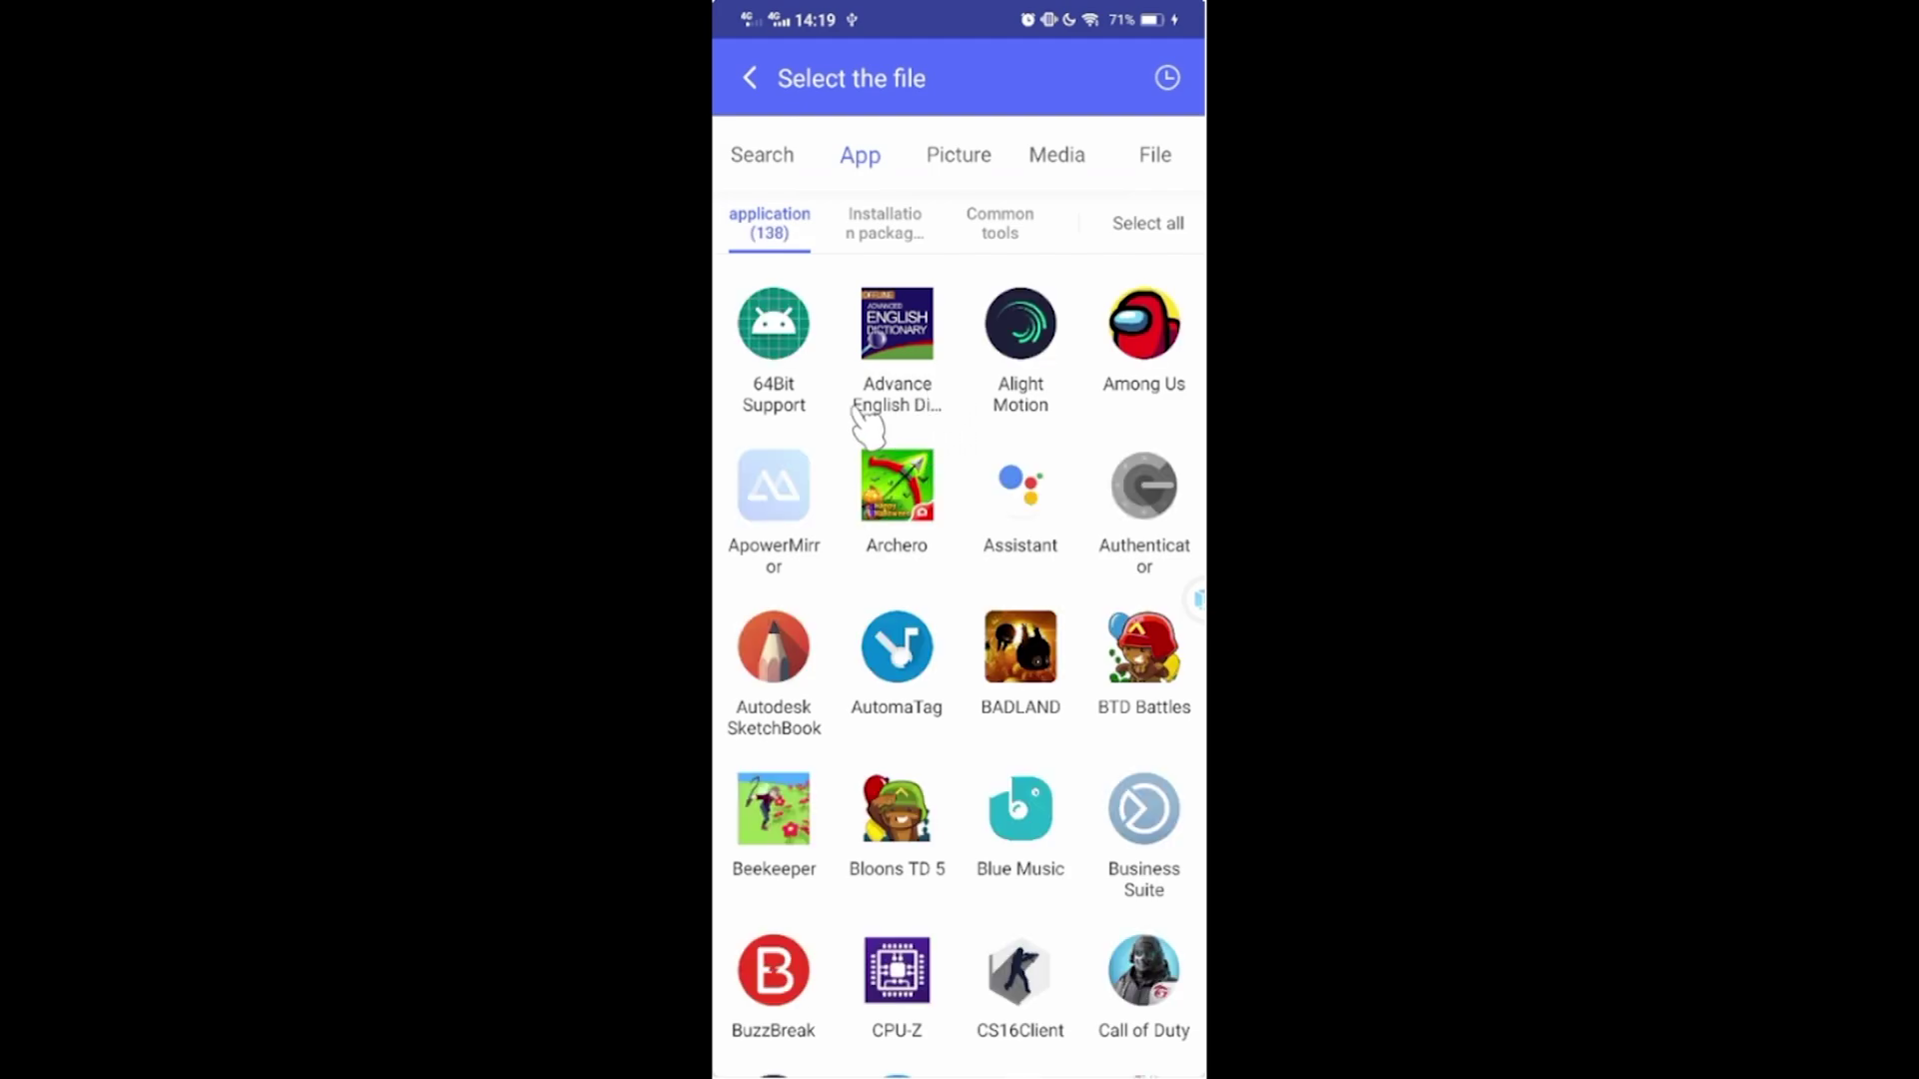
pyautogui.scroll(-15, 1055, 525)
pyautogui.scroll(-12, 1039, 500)
pyautogui.scroll(-10, 1039, 534)
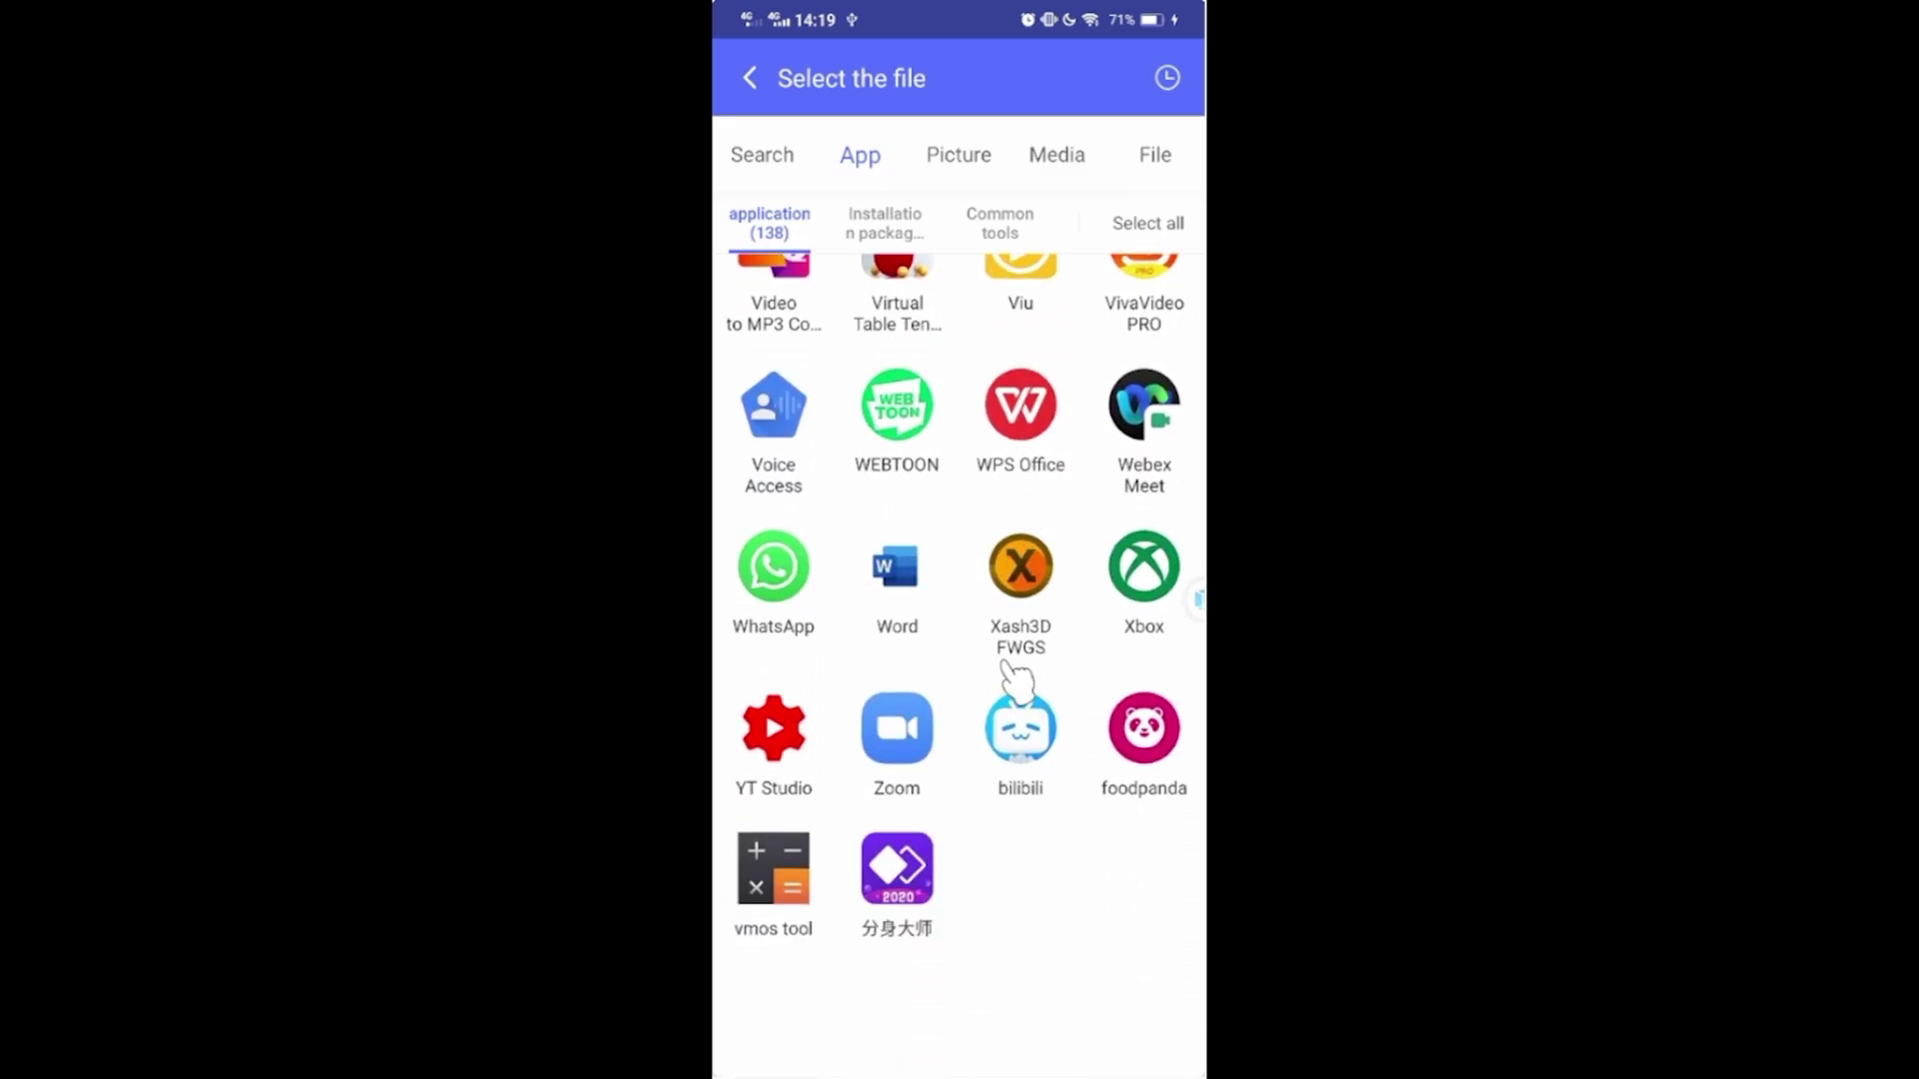
pyautogui.click(895, 744)
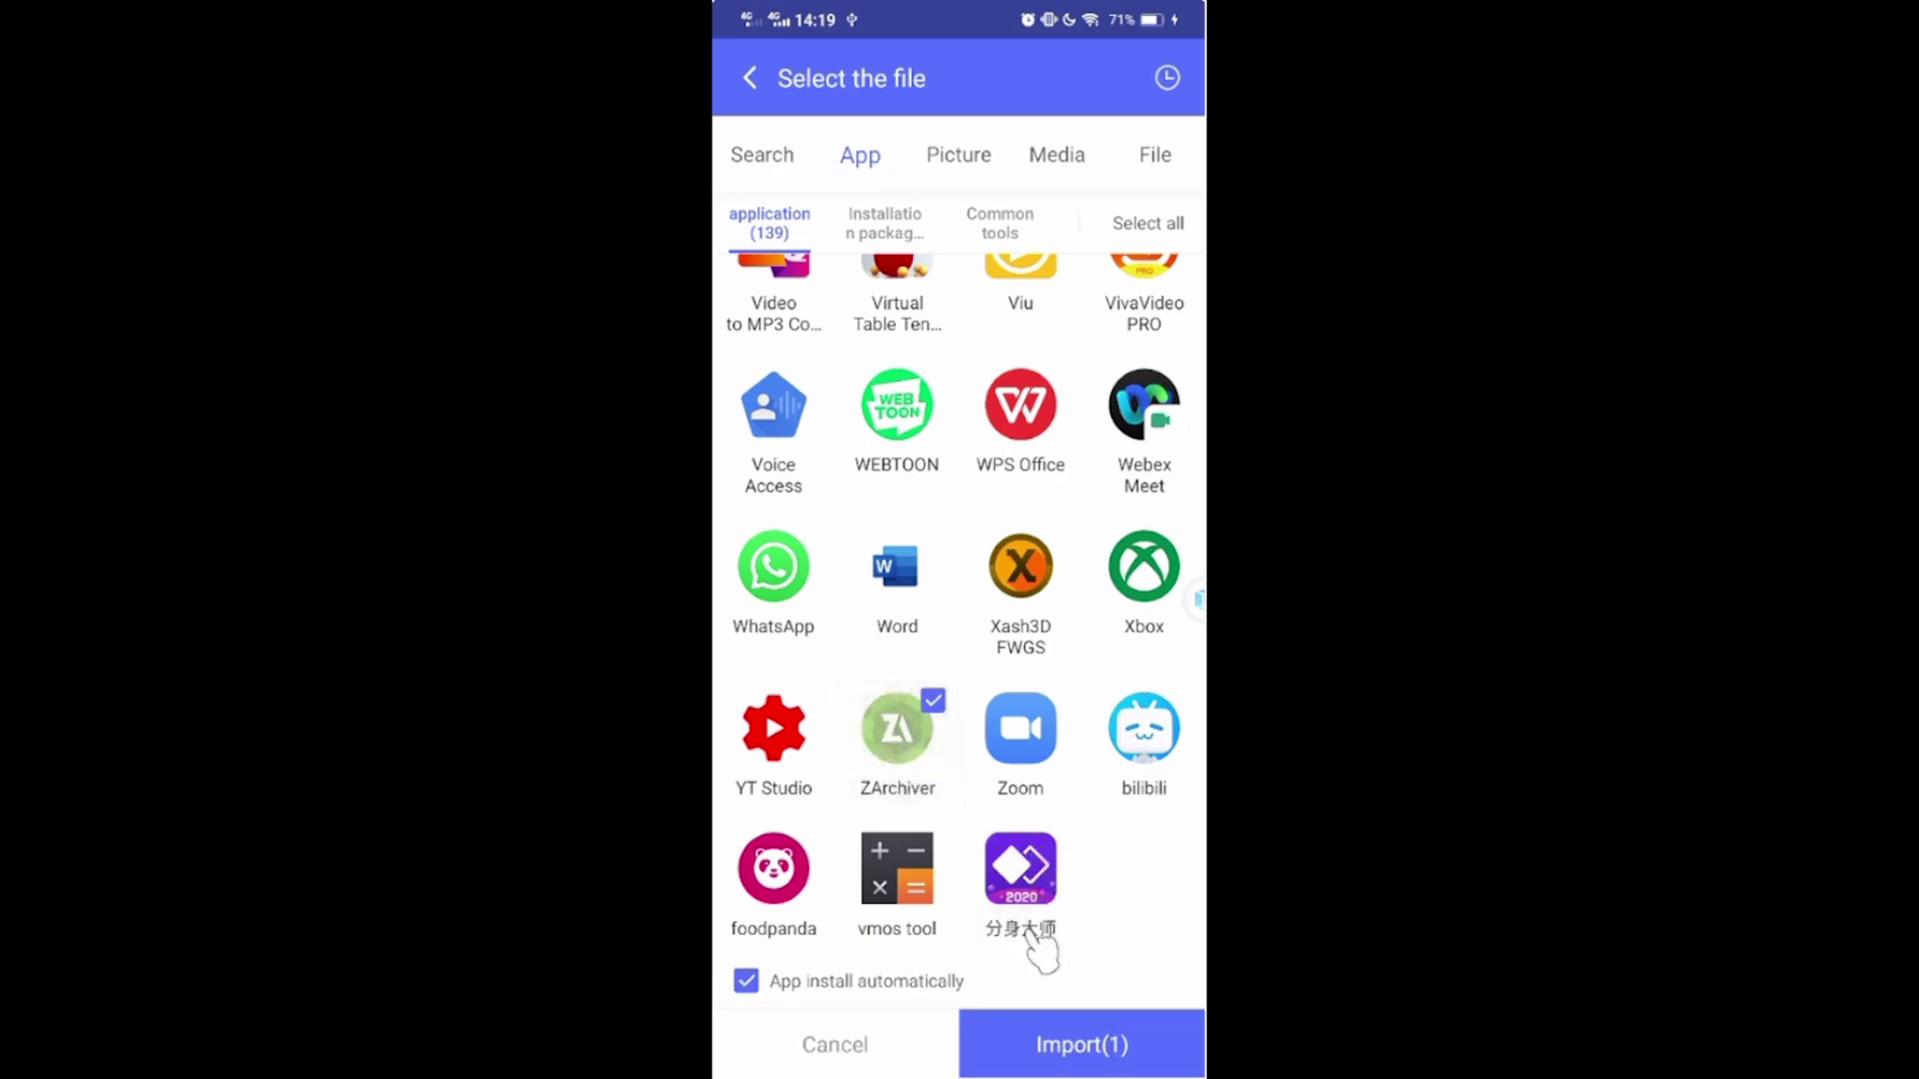
pyautogui.click(1052, 1046)
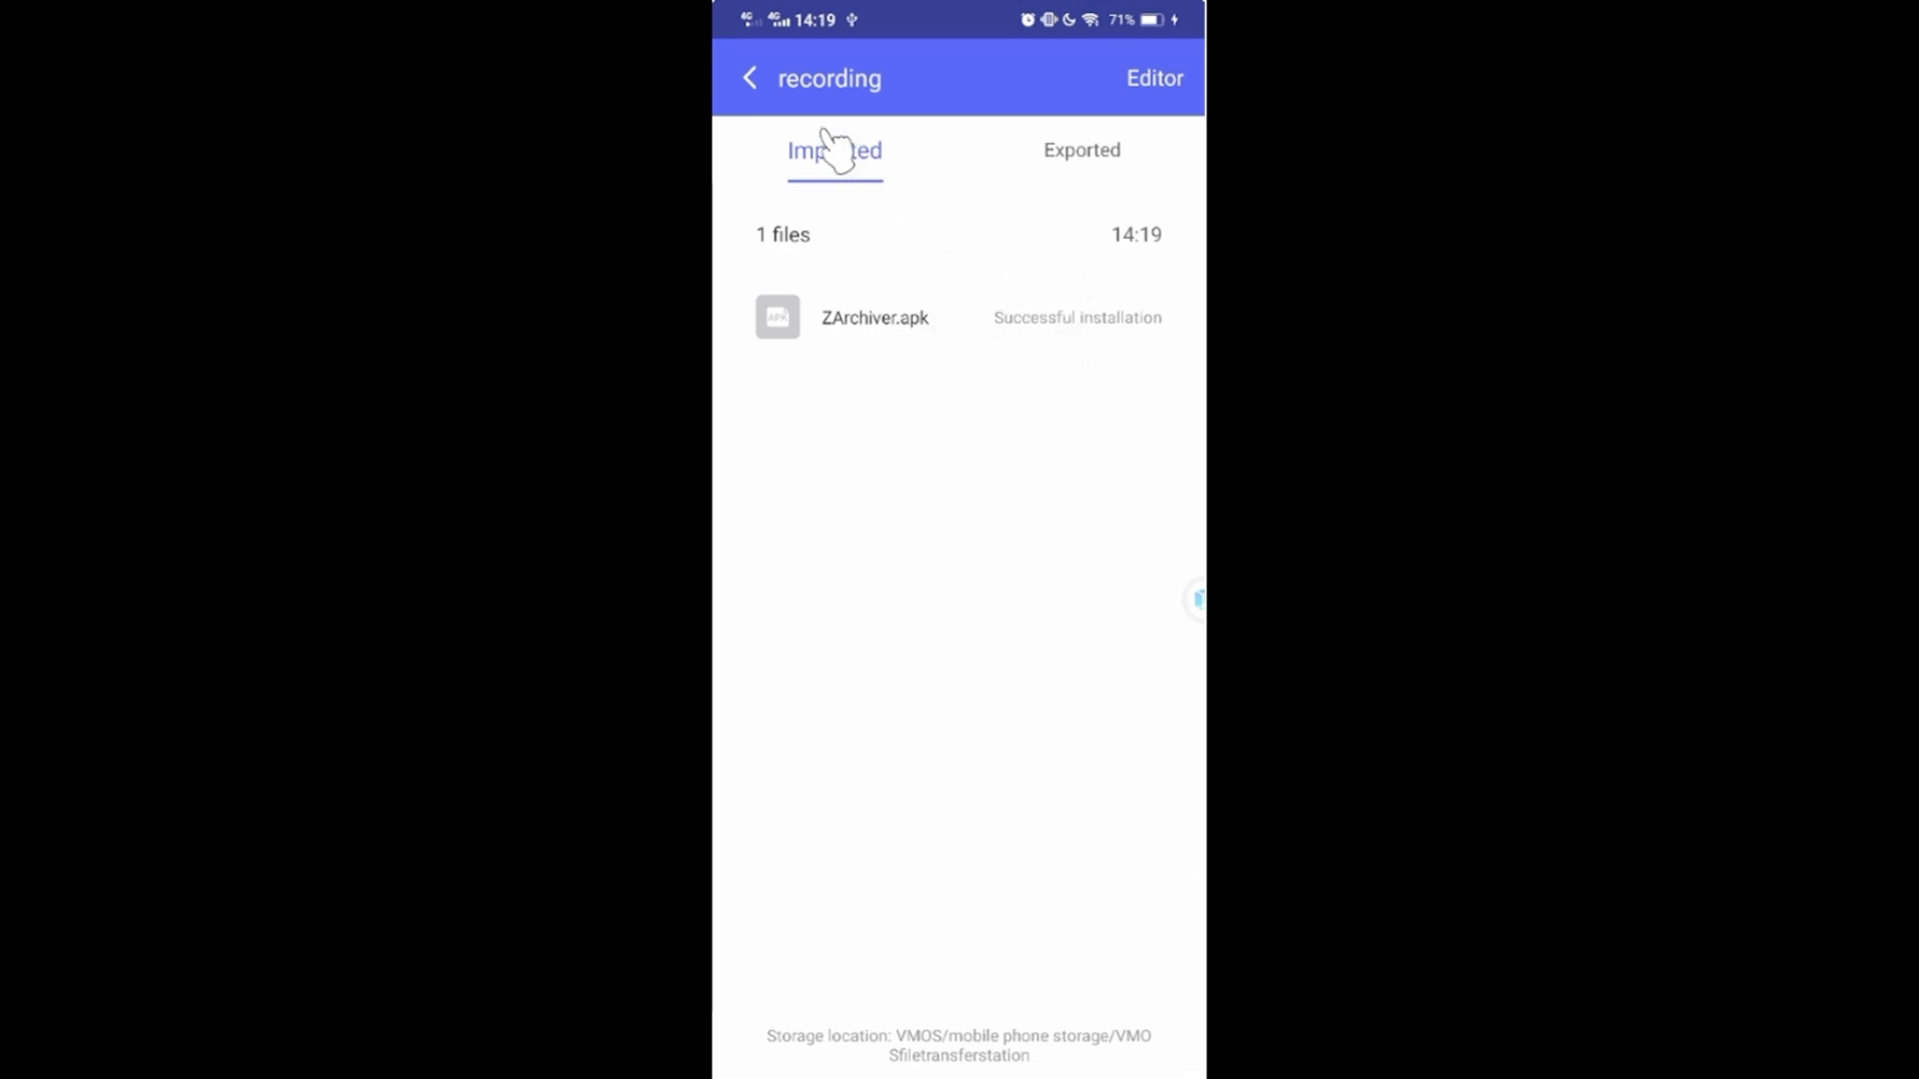
# Step: Switch the import picker to storage files and check Android/obb, then return to internal storage
pyautogui.click(765, 76)
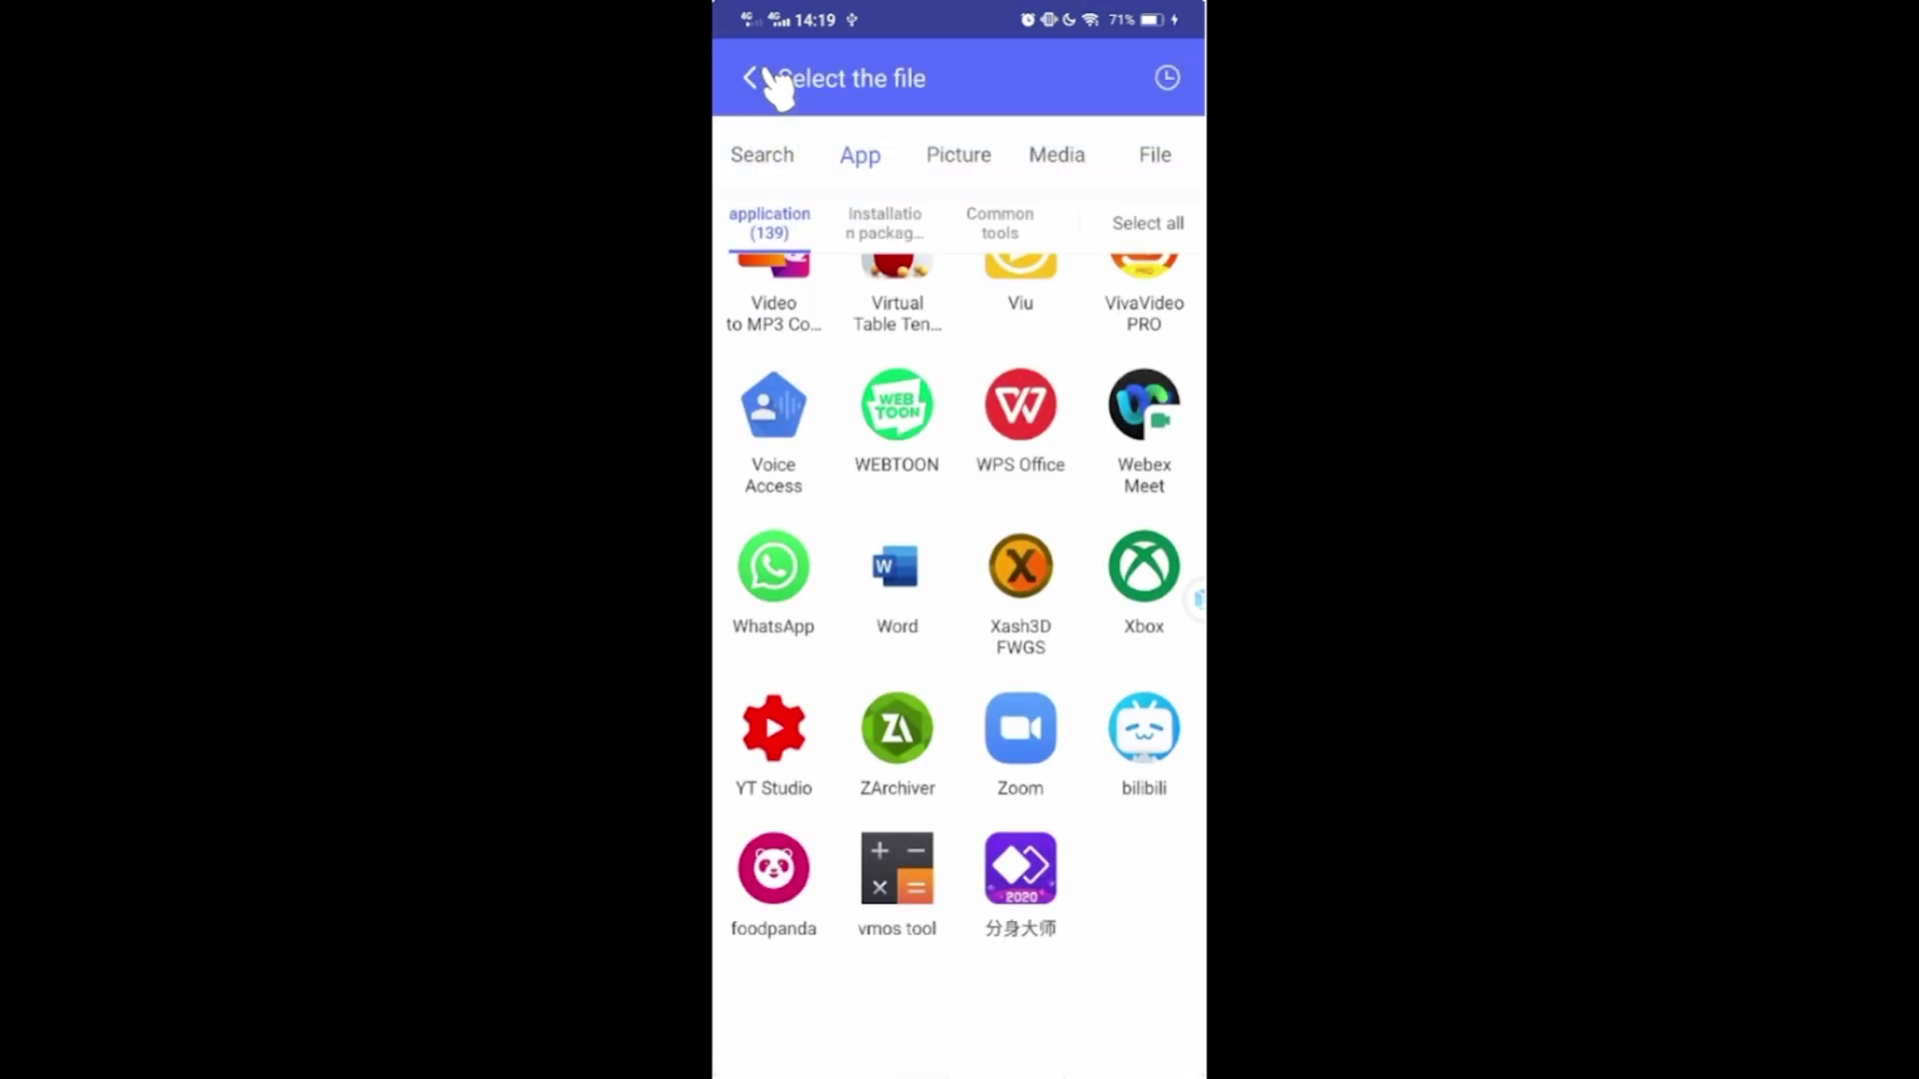
pyautogui.click(1160, 158)
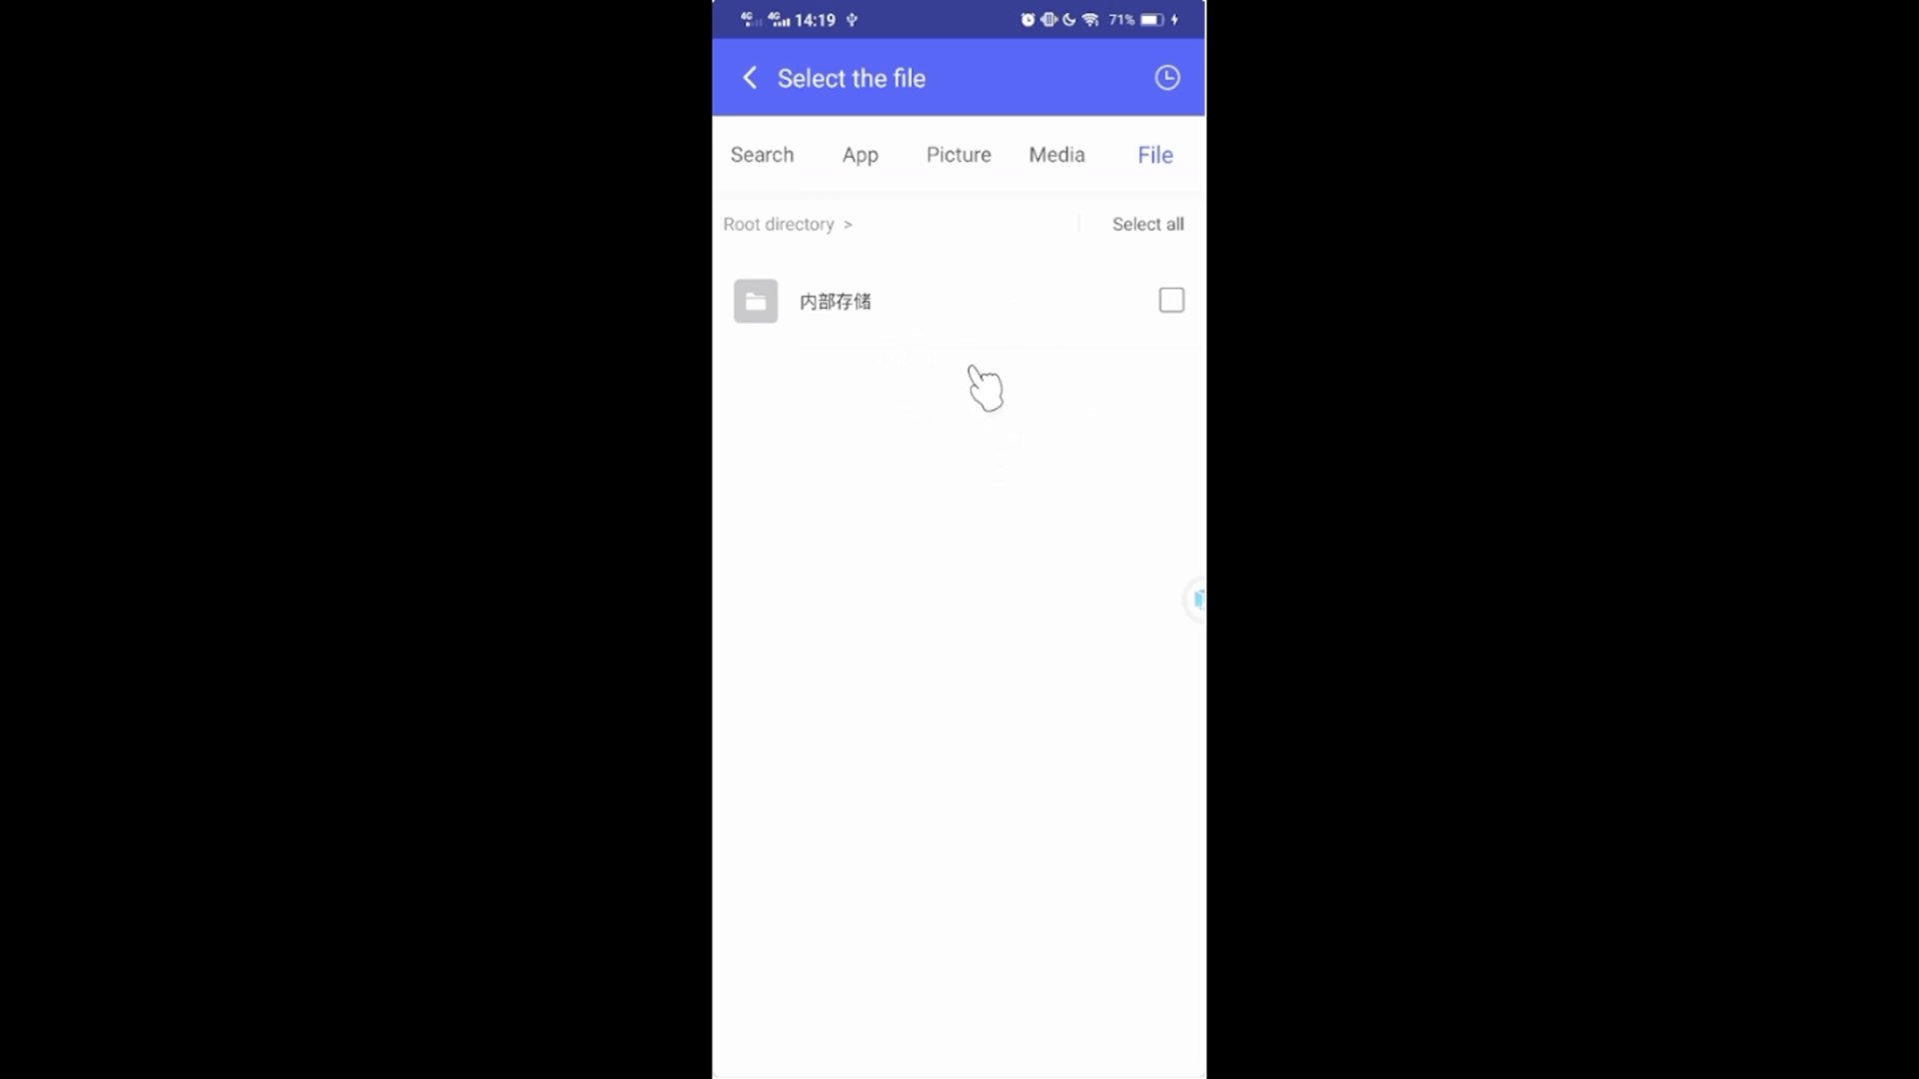
pyautogui.click(902, 304)
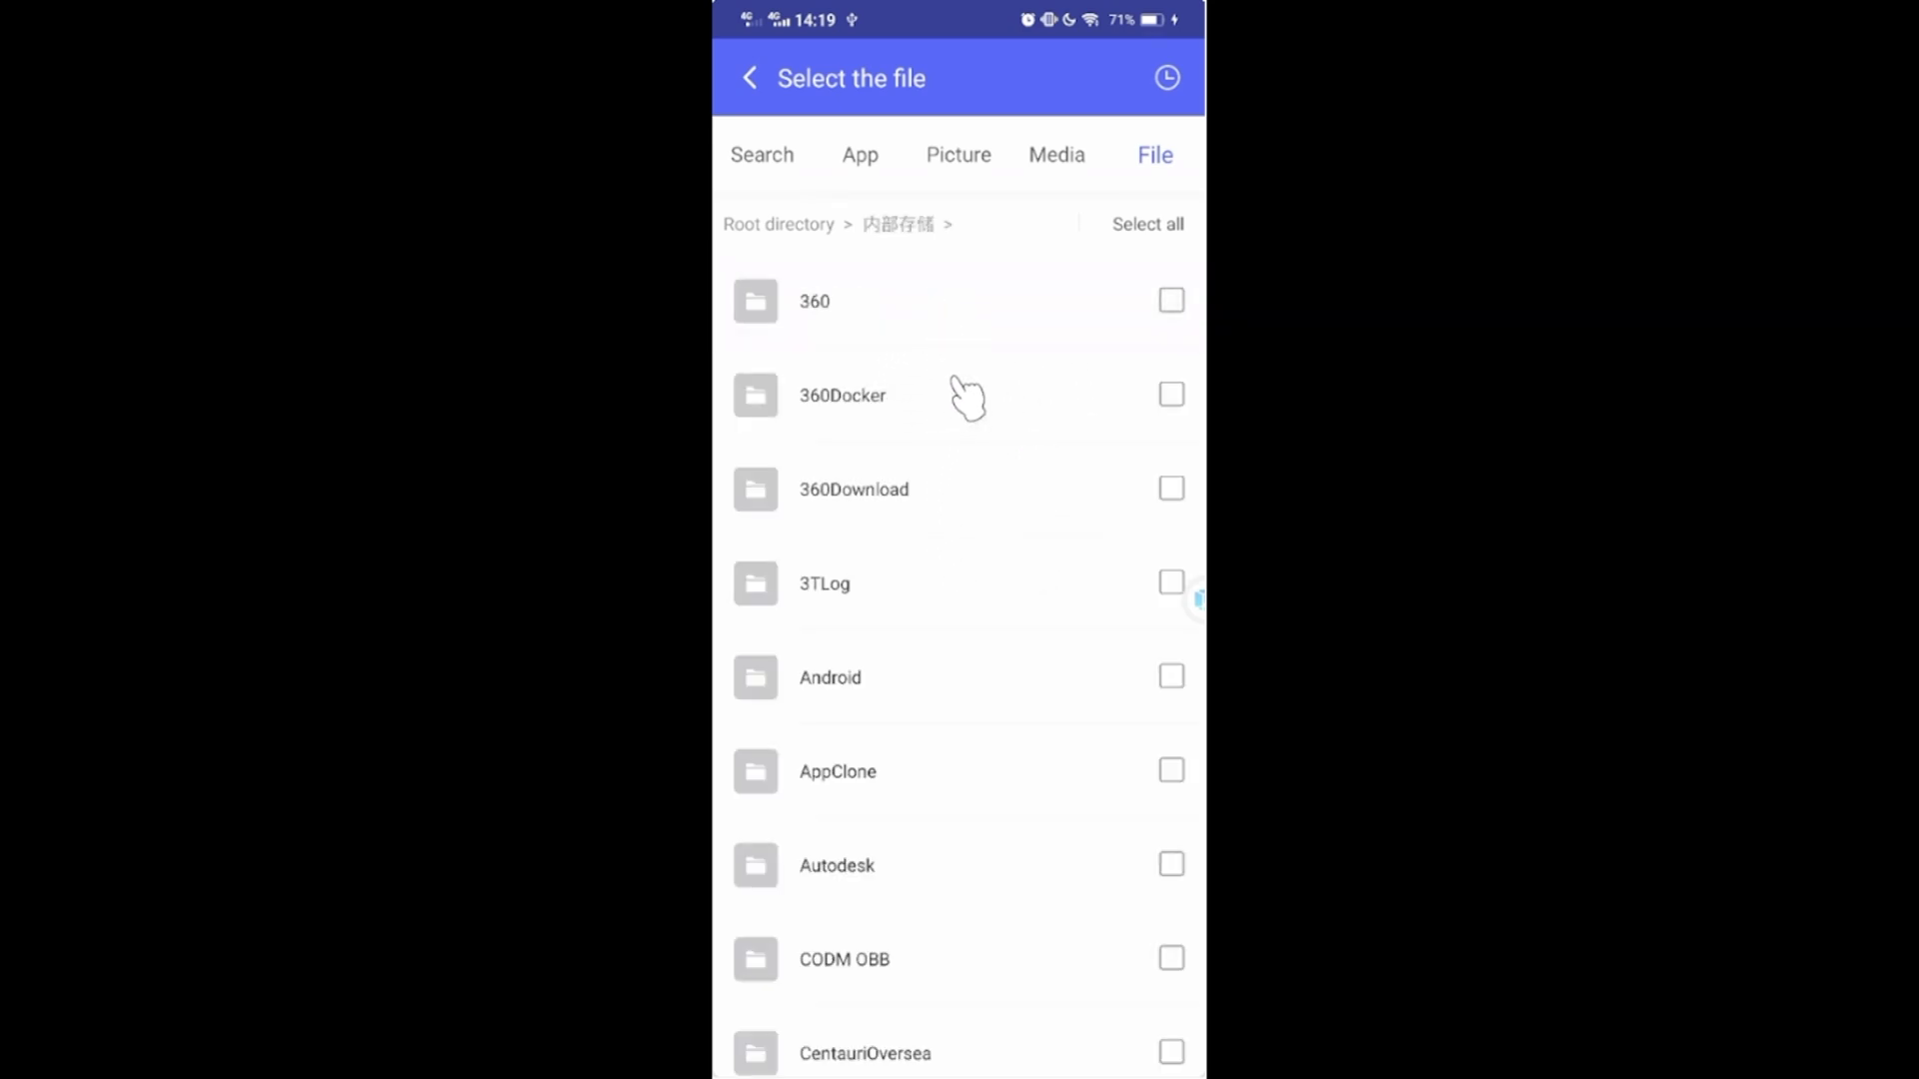
pyautogui.click(901, 676)
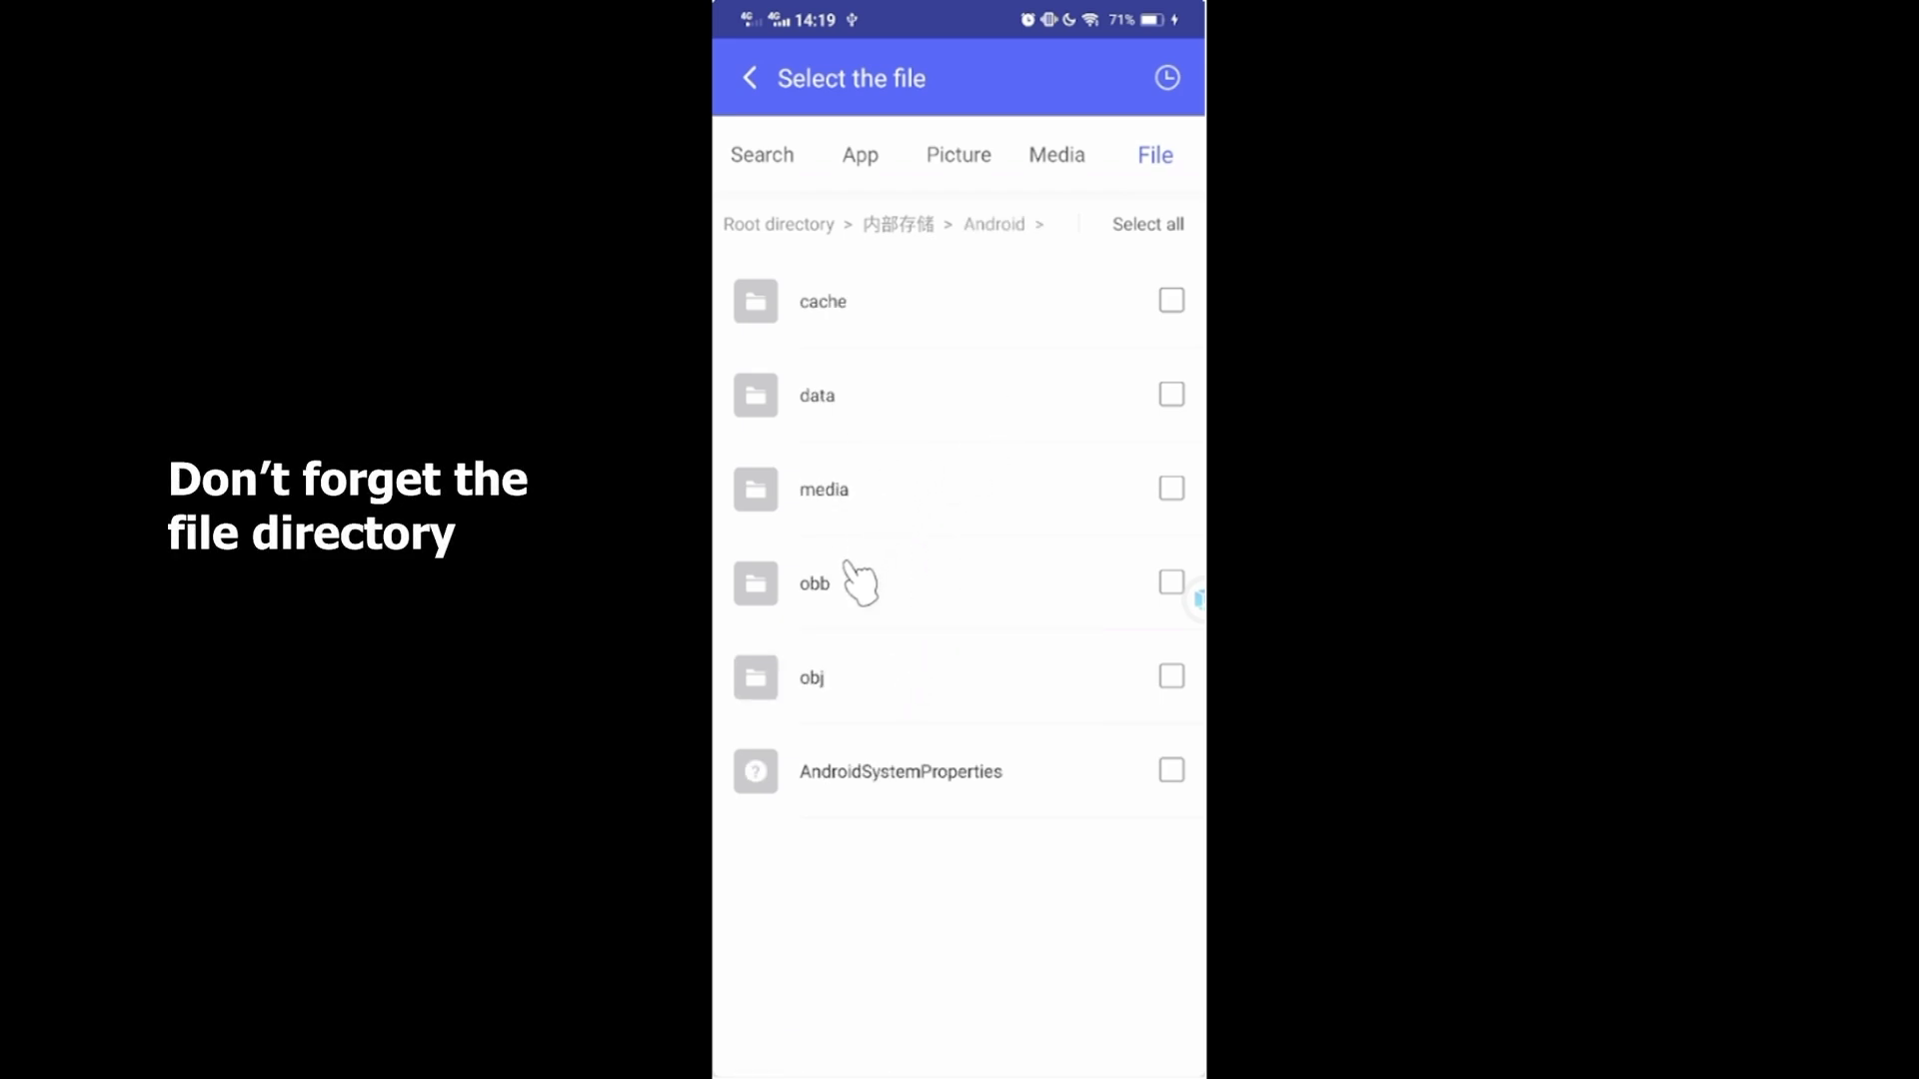
pyautogui.click(860, 582)
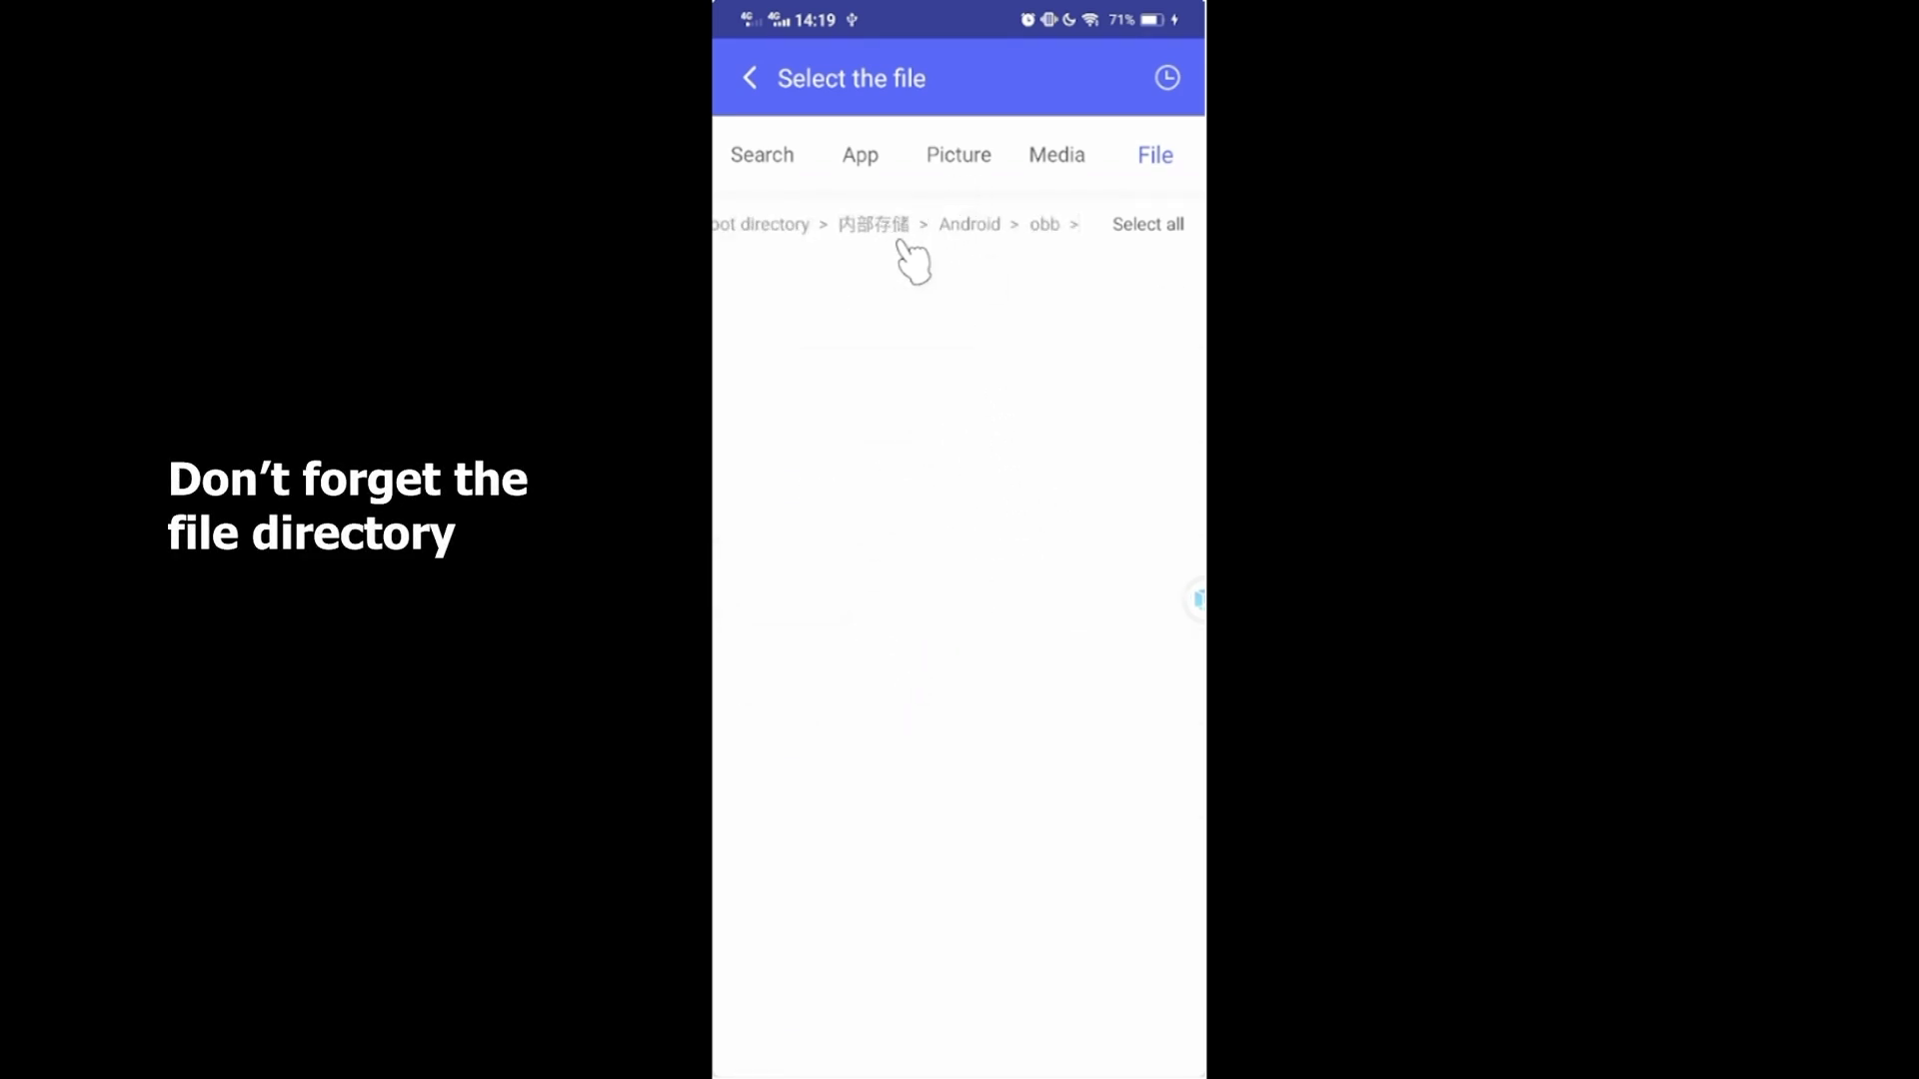
pyautogui.click(965, 236)
pyautogui.click(911, 236)
# Step: Open CODM OBB, tick com.garena.game.codm, and import it
pyautogui.scroll(-5, 977, 745)
pyautogui.scroll(-4, 980, 660)
pyautogui.moveTo(989, 407); pyautogui.dragTo(1013, 819)
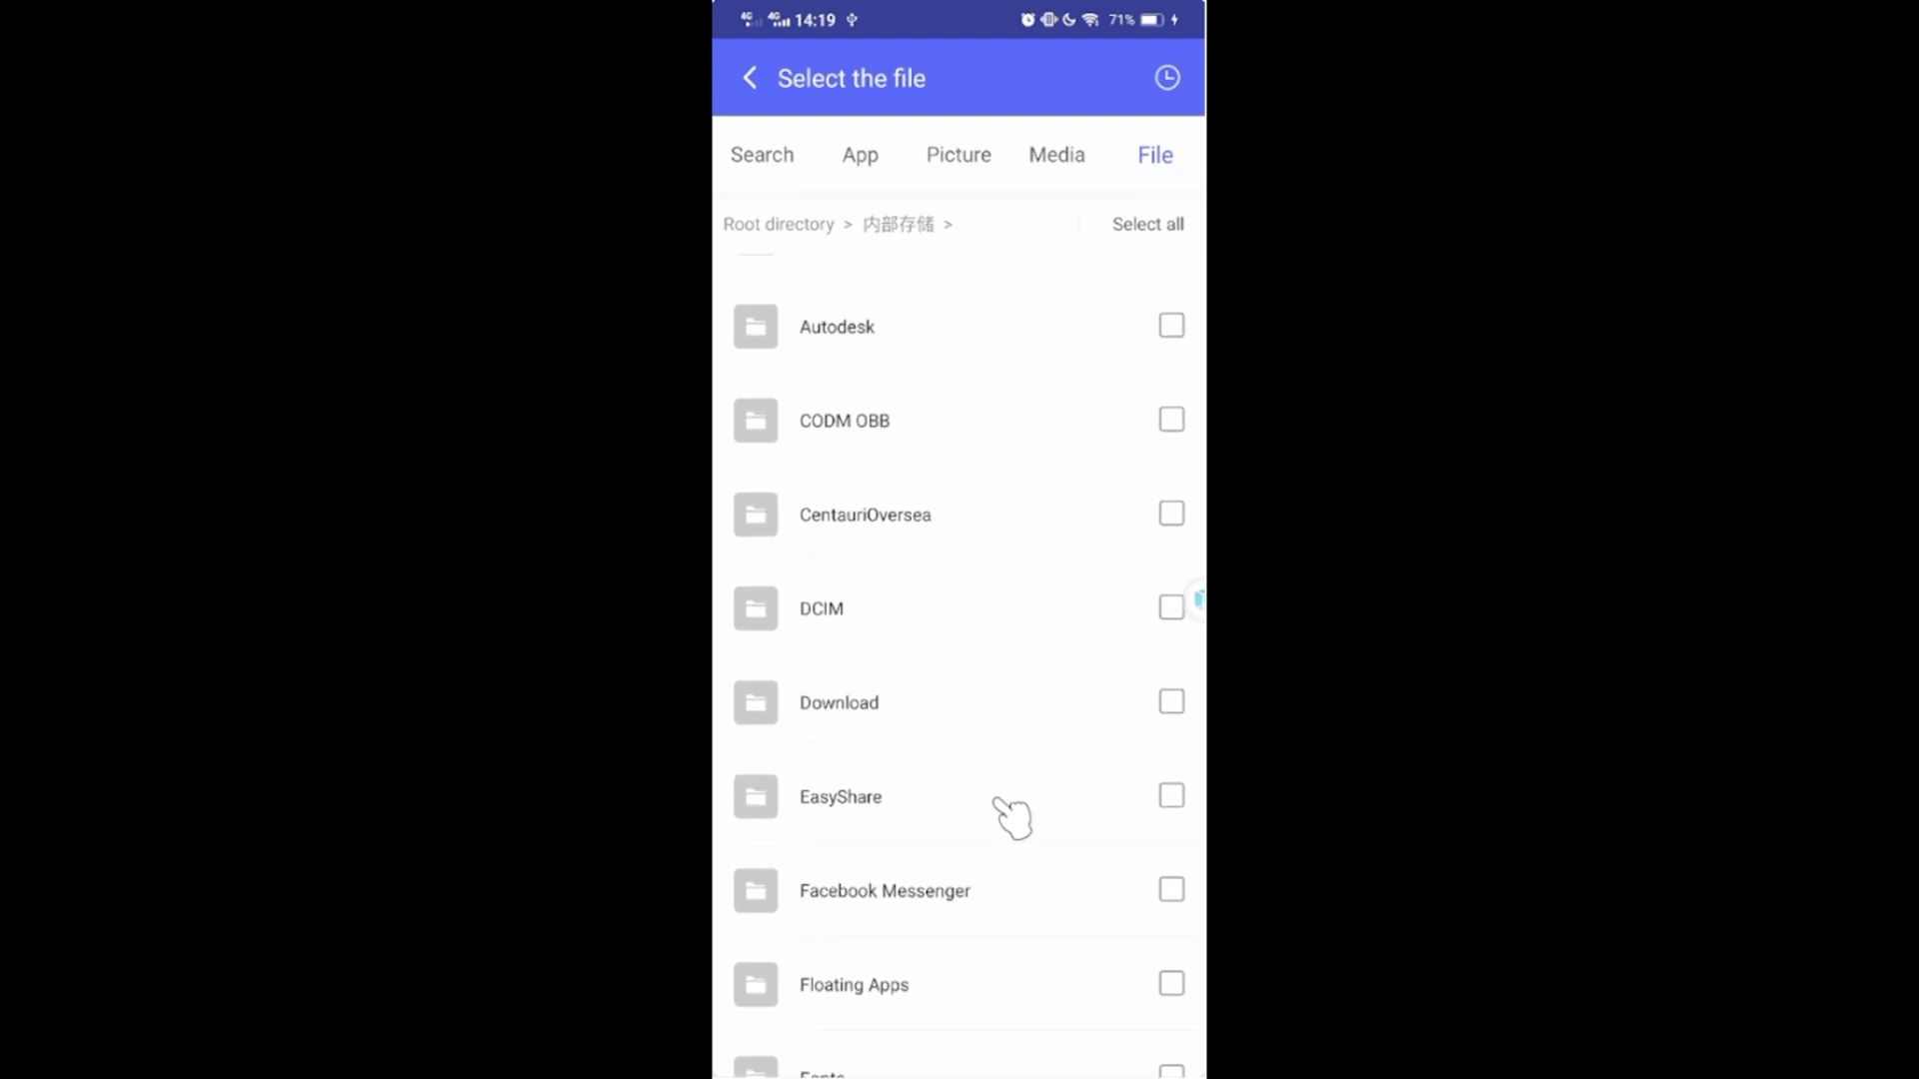
pyautogui.click(879, 424)
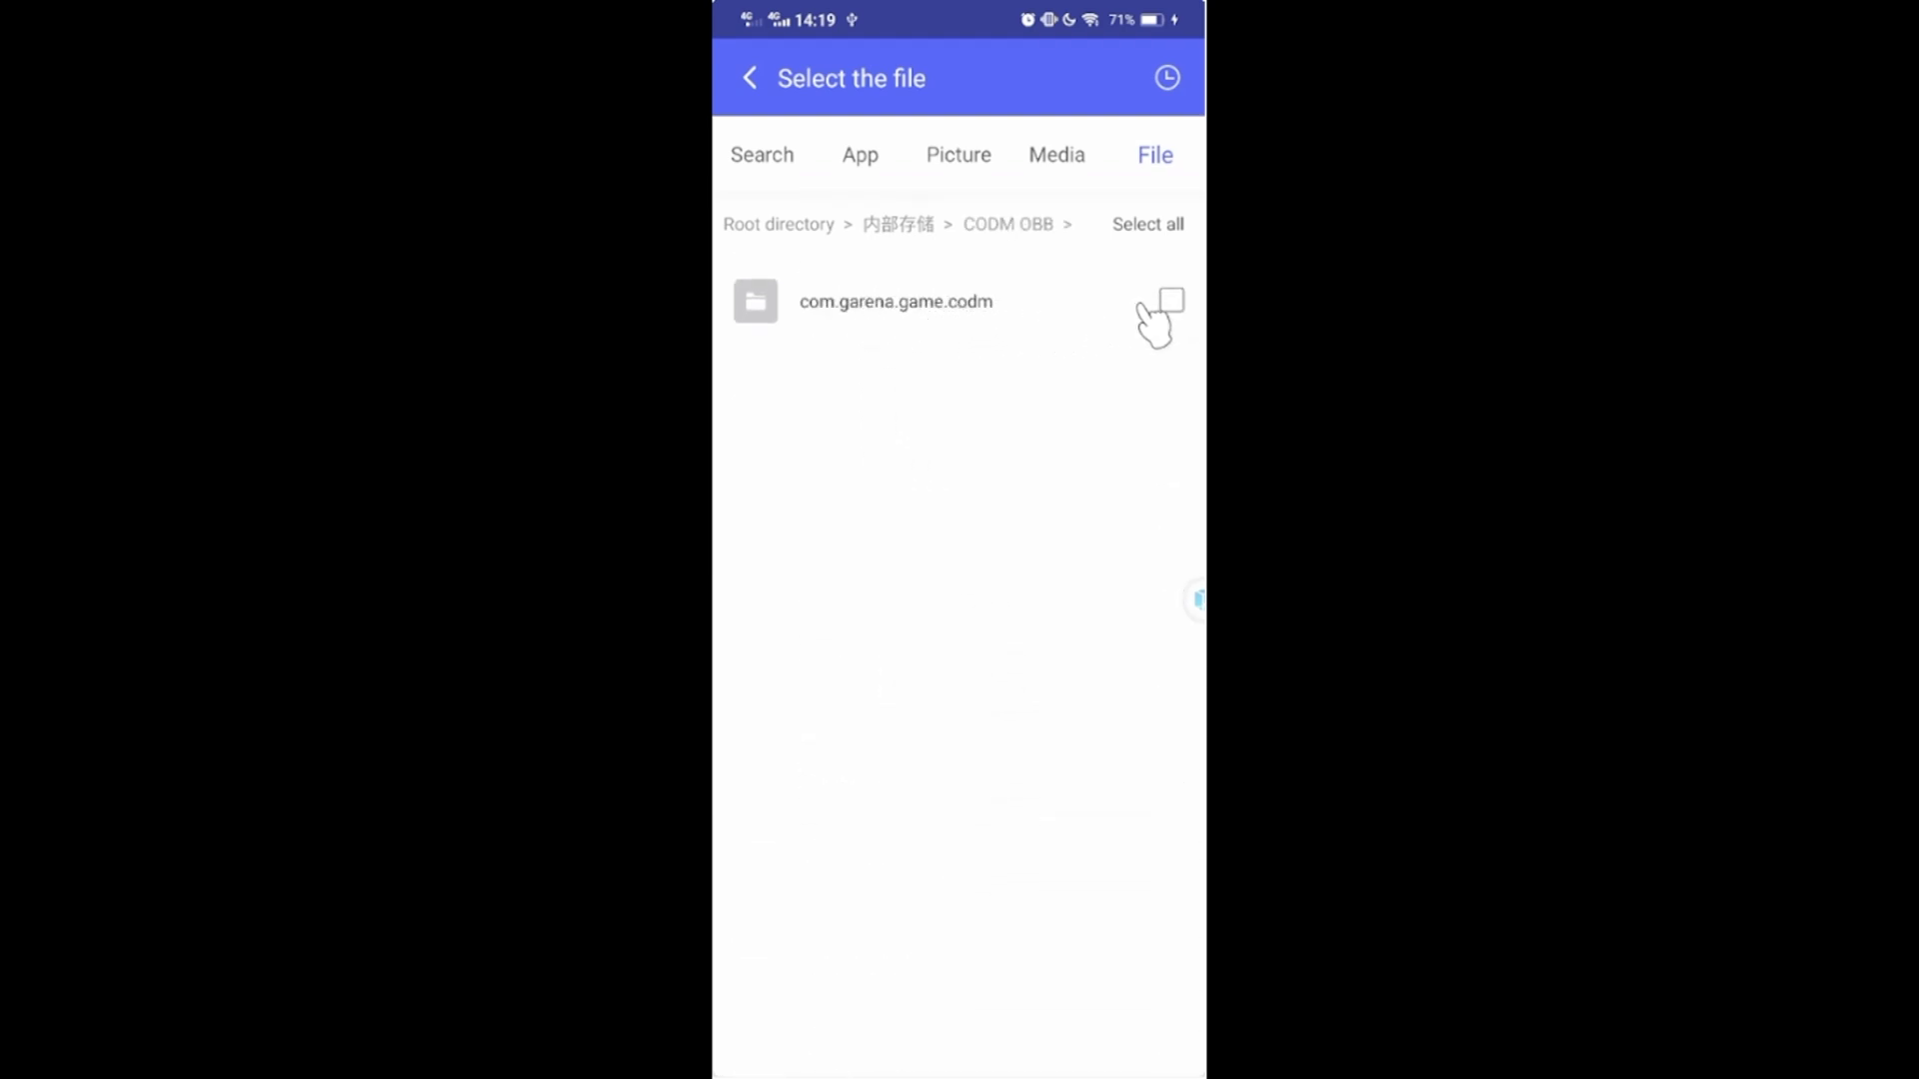
pyautogui.click(1172, 301)
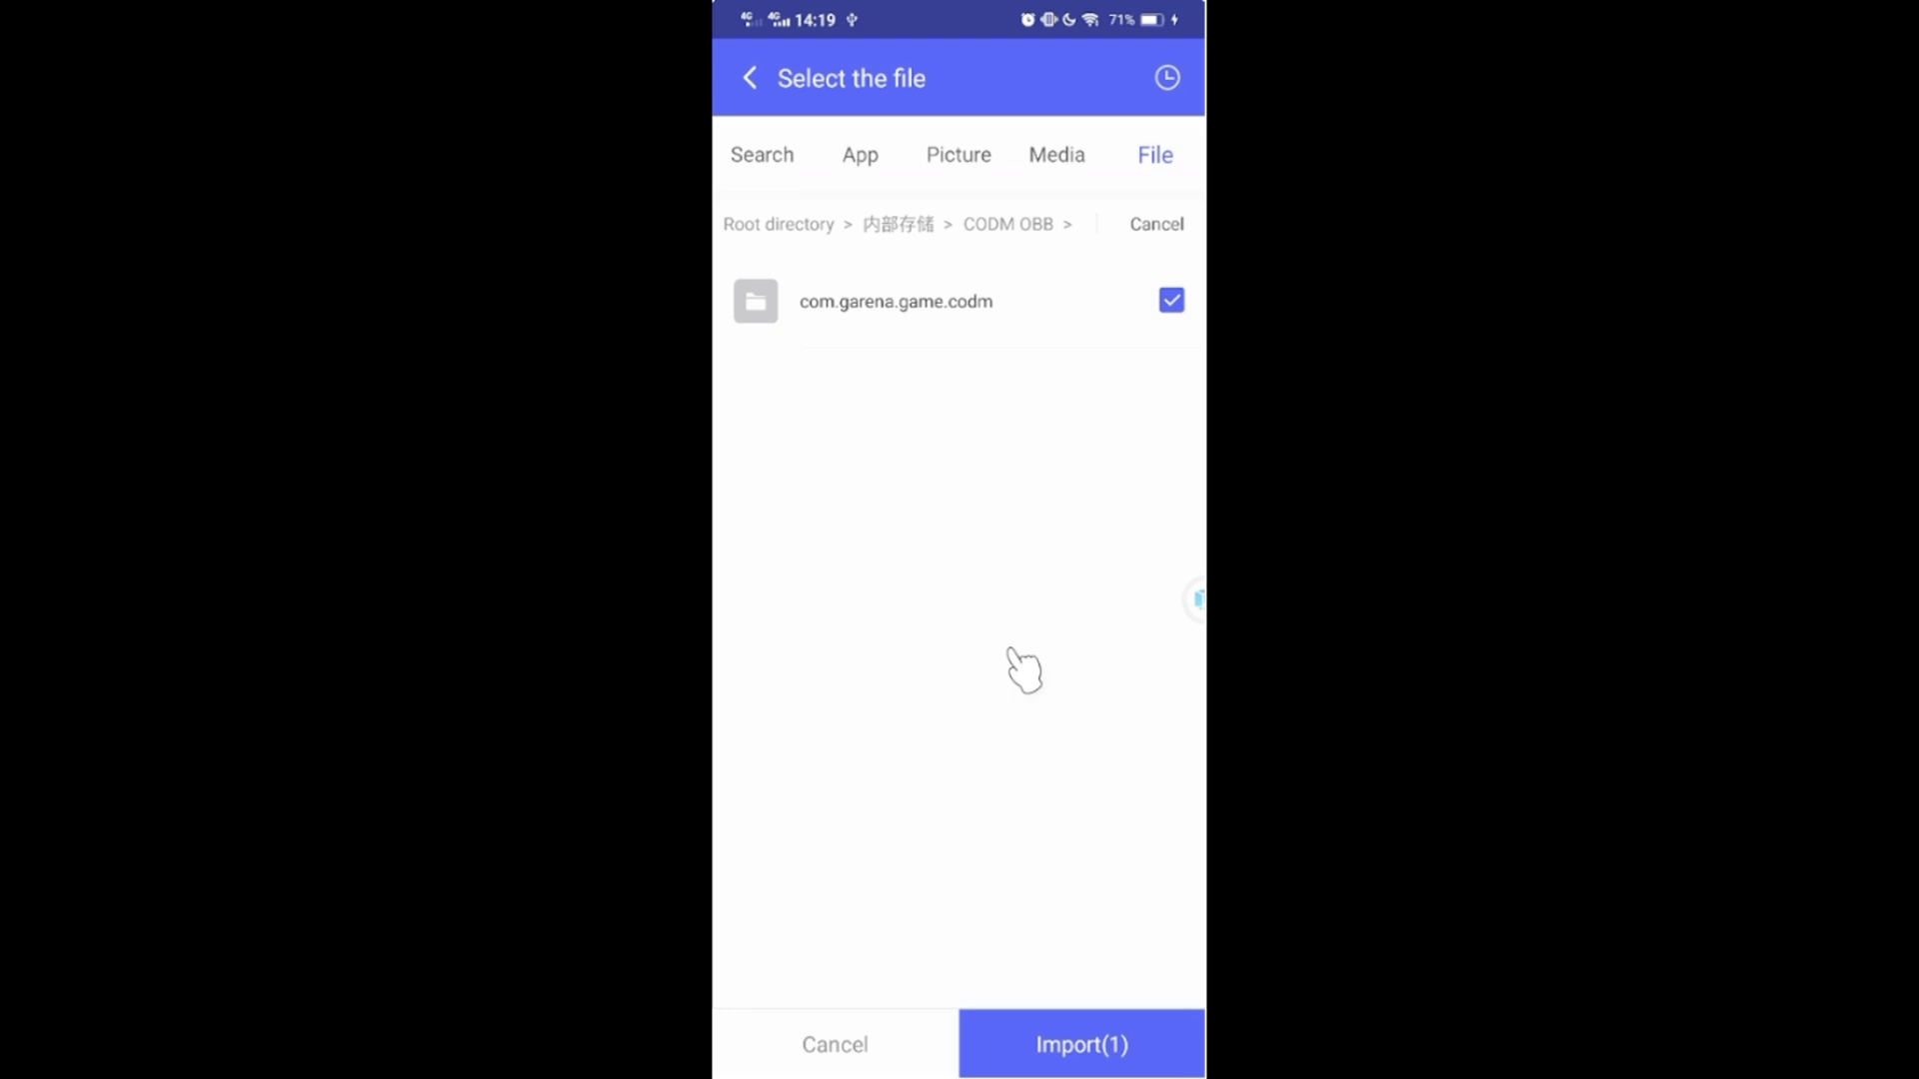
pyautogui.click(1062, 1042)
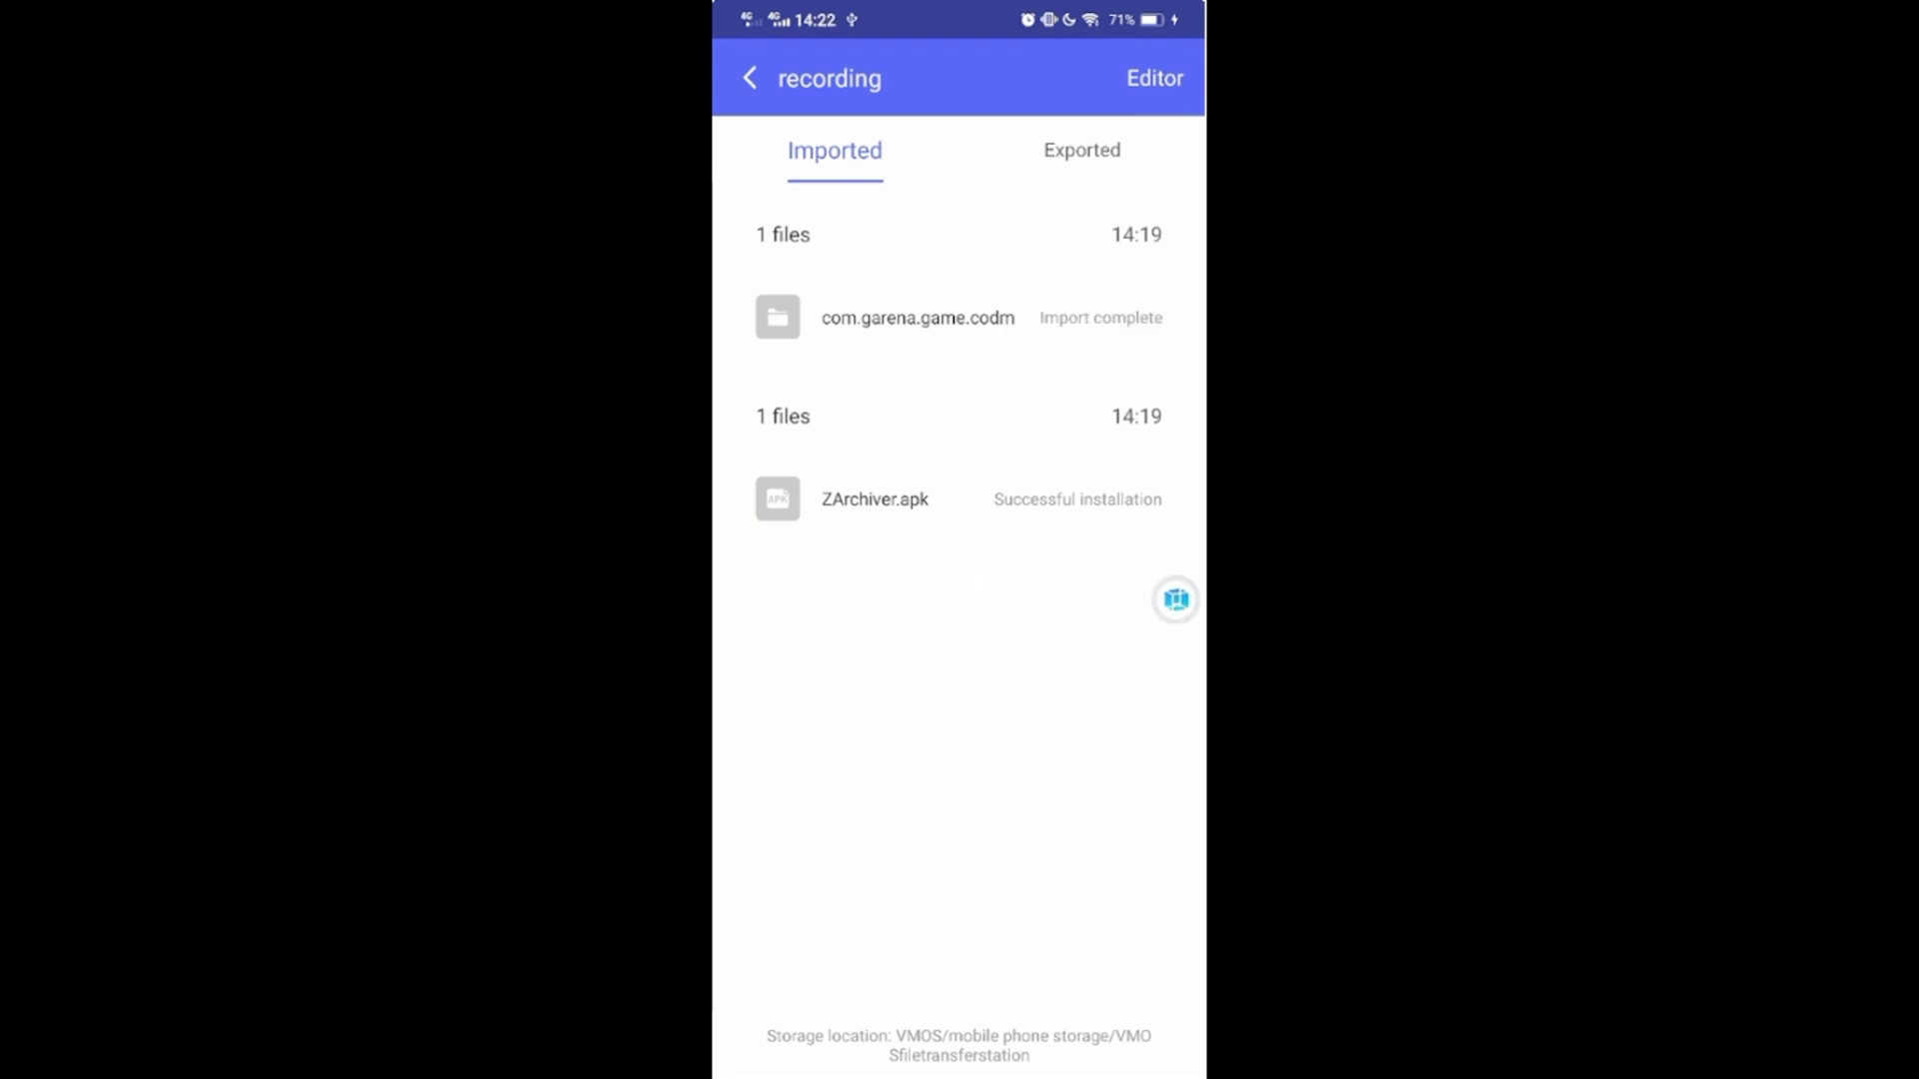
# Step: Leave the import records and file transfer station to reach the VM home screen
pyautogui.click(1192, 605)
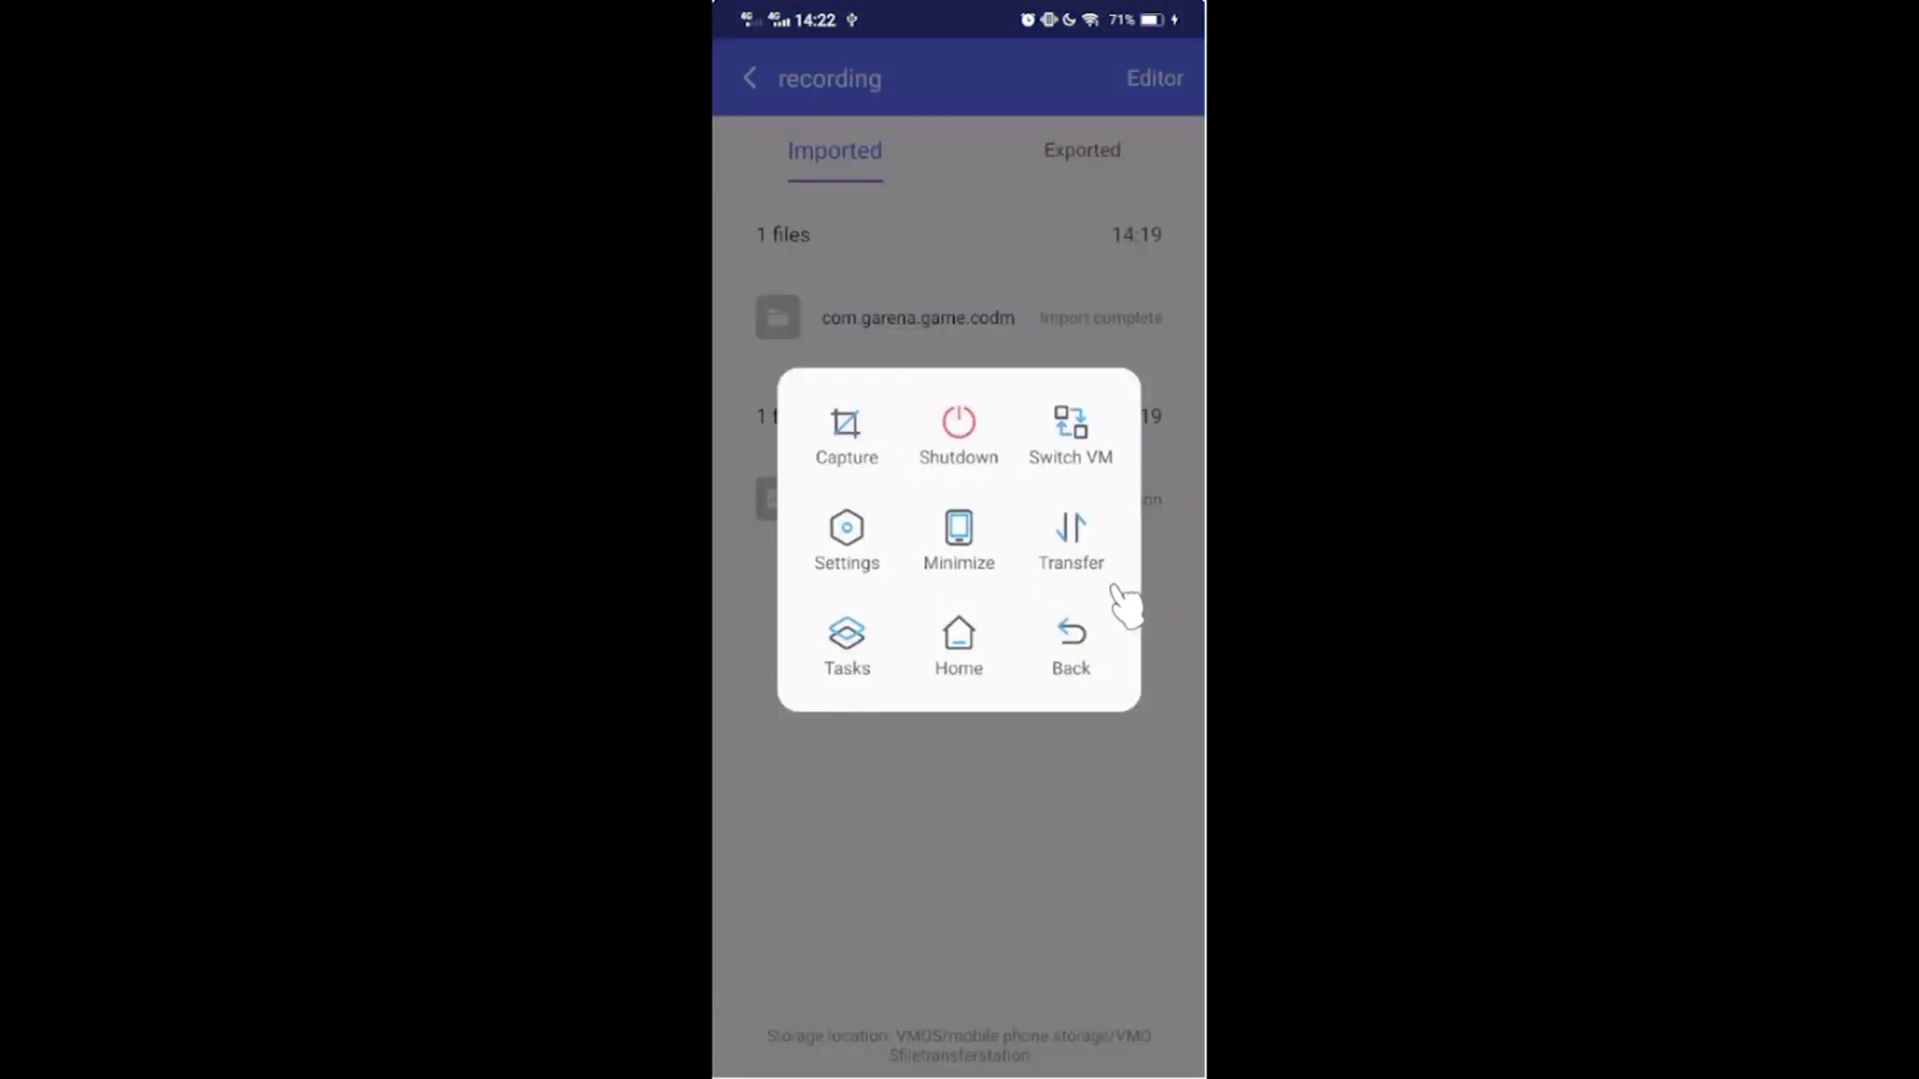
pyautogui.click(957, 654)
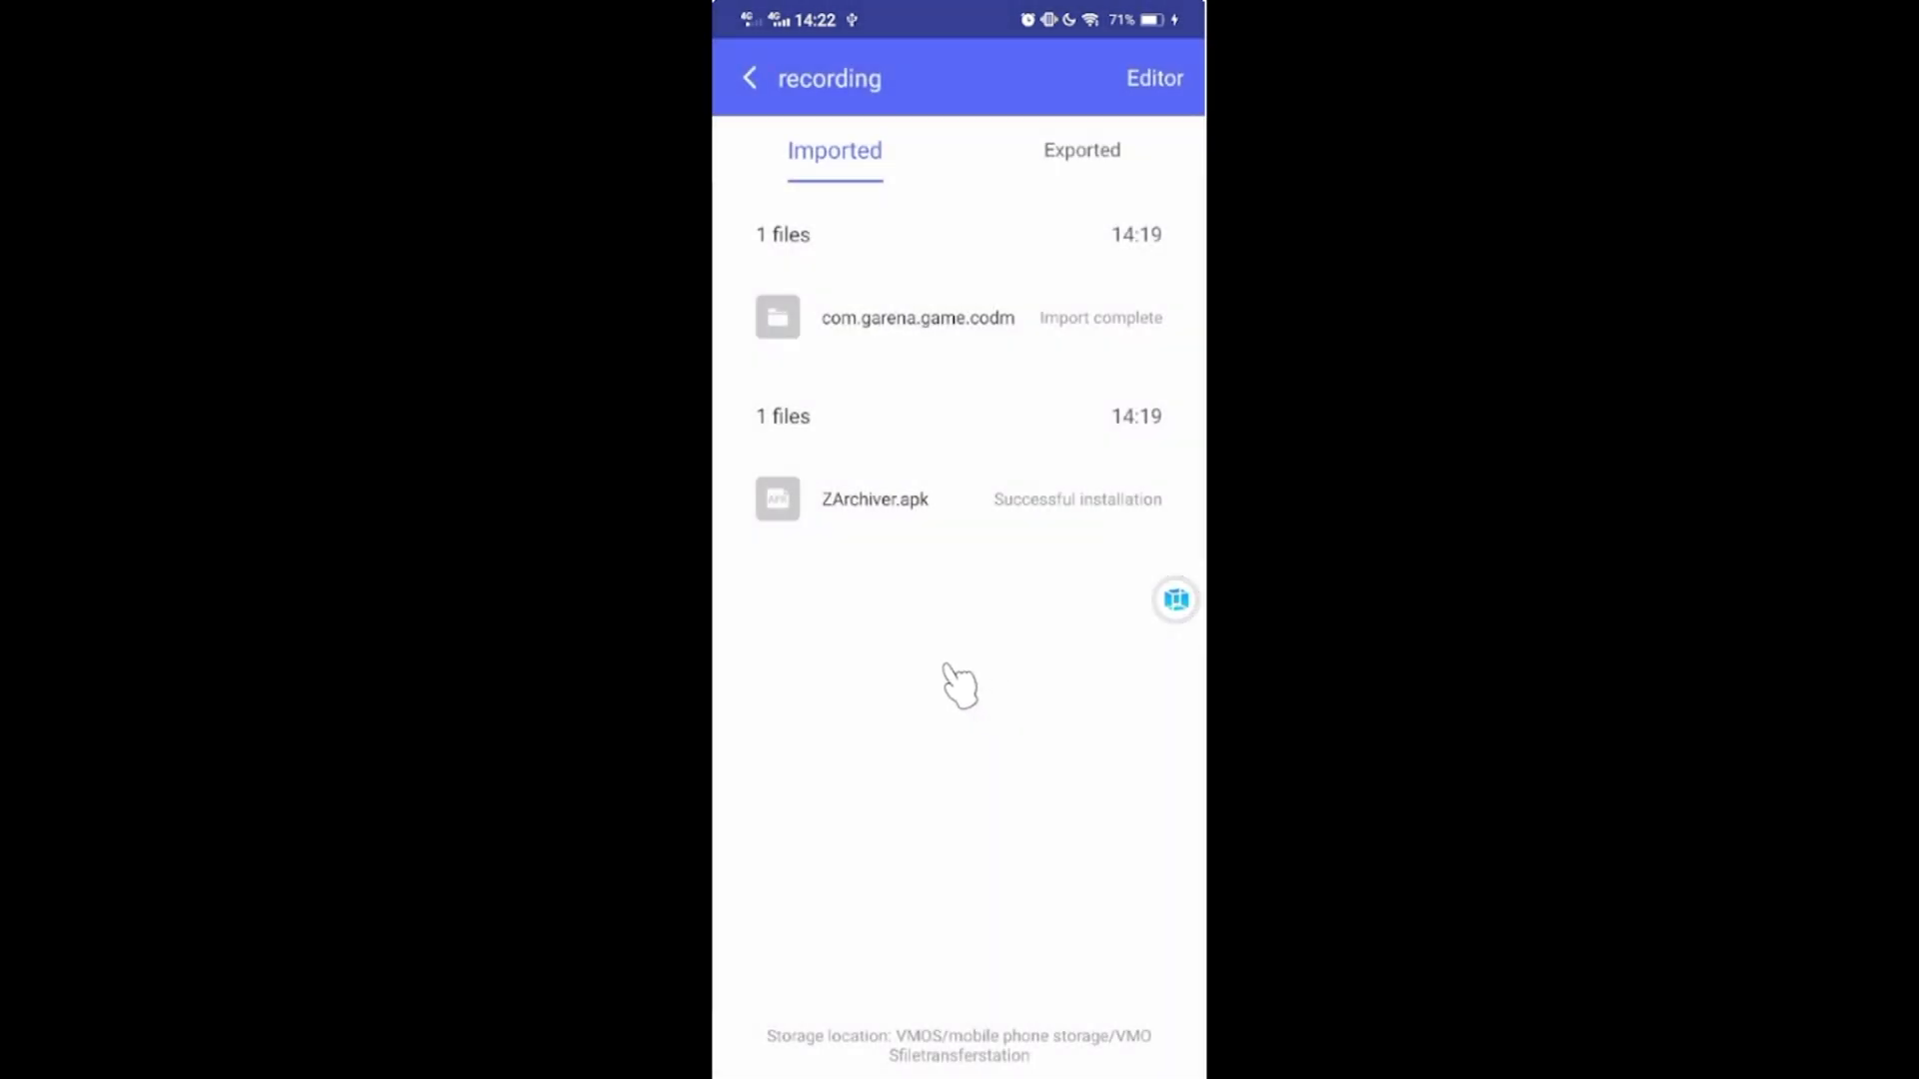
pyautogui.click(1176, 604)
pyautogui.click(1004, 660)
pyautogui.click(763, 94)
pyautogui.click(763, 94)
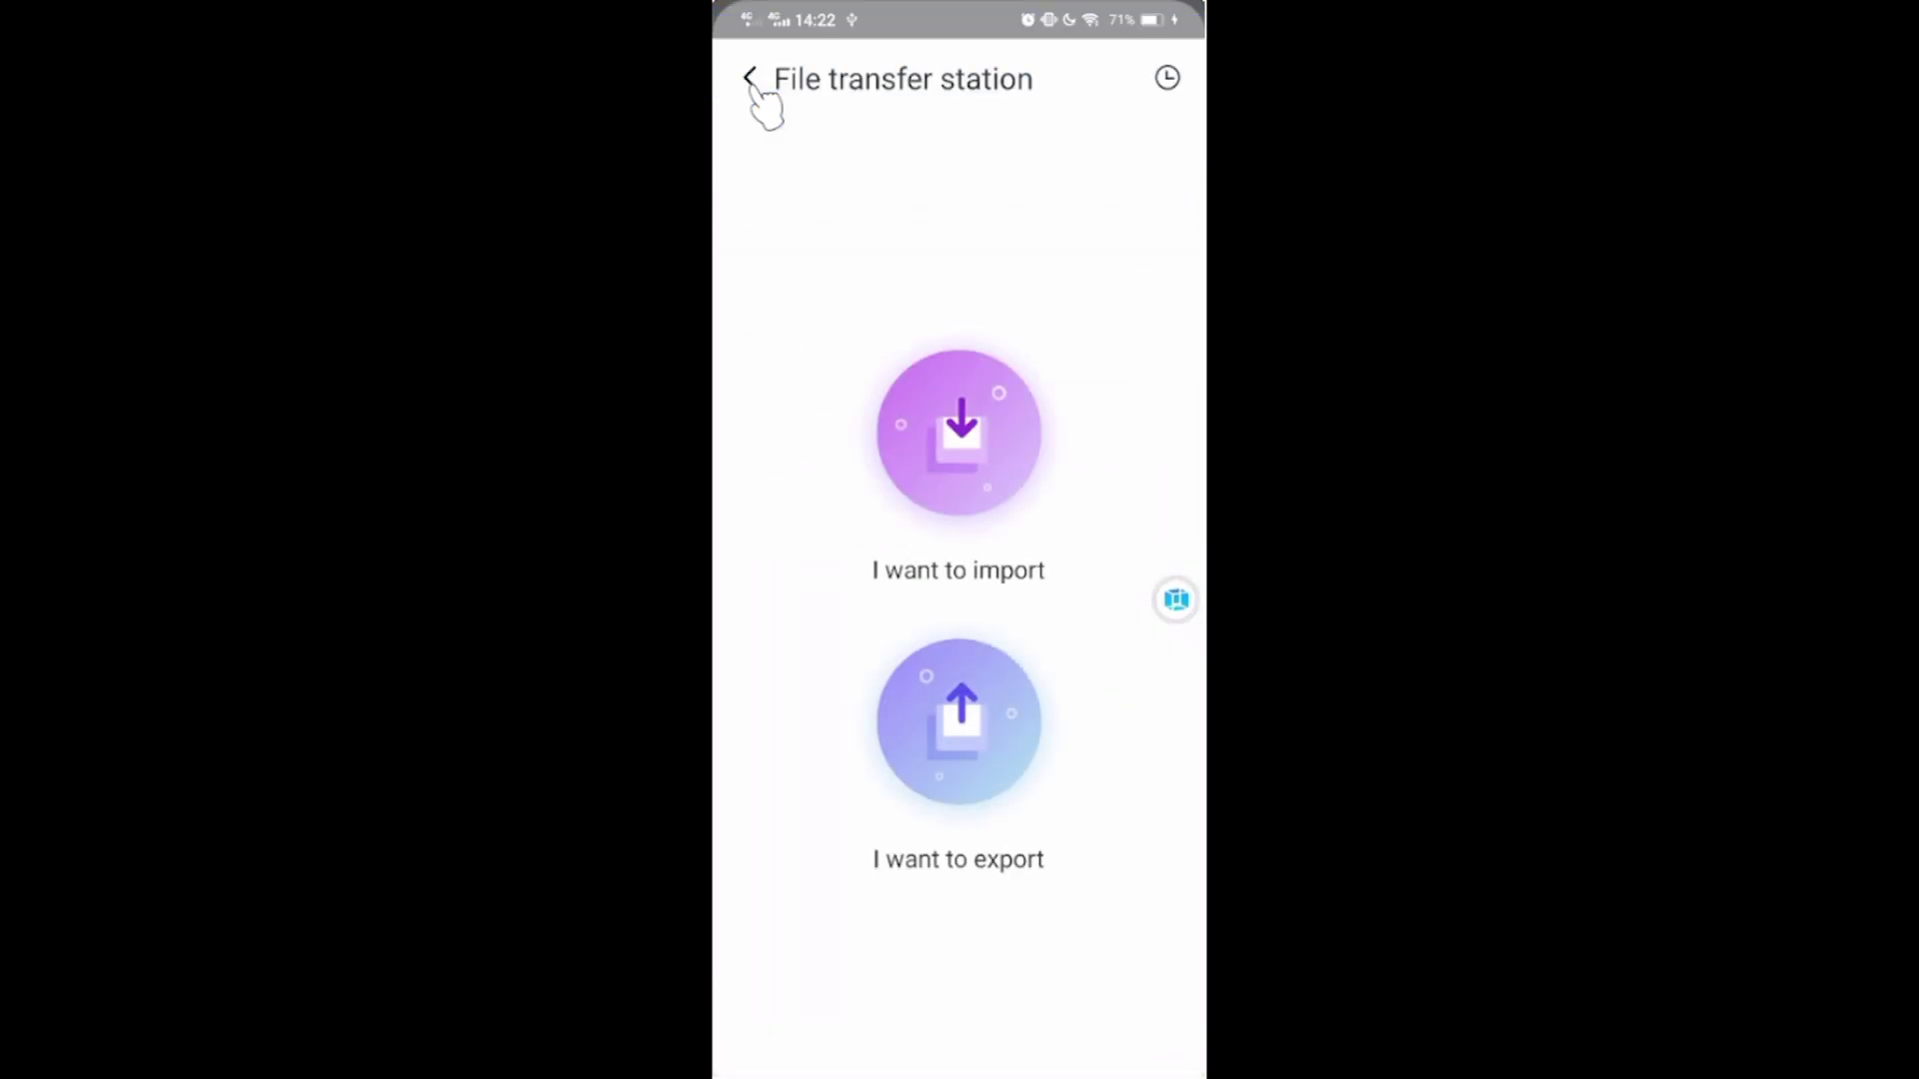
pyautogui.click(762, 103)
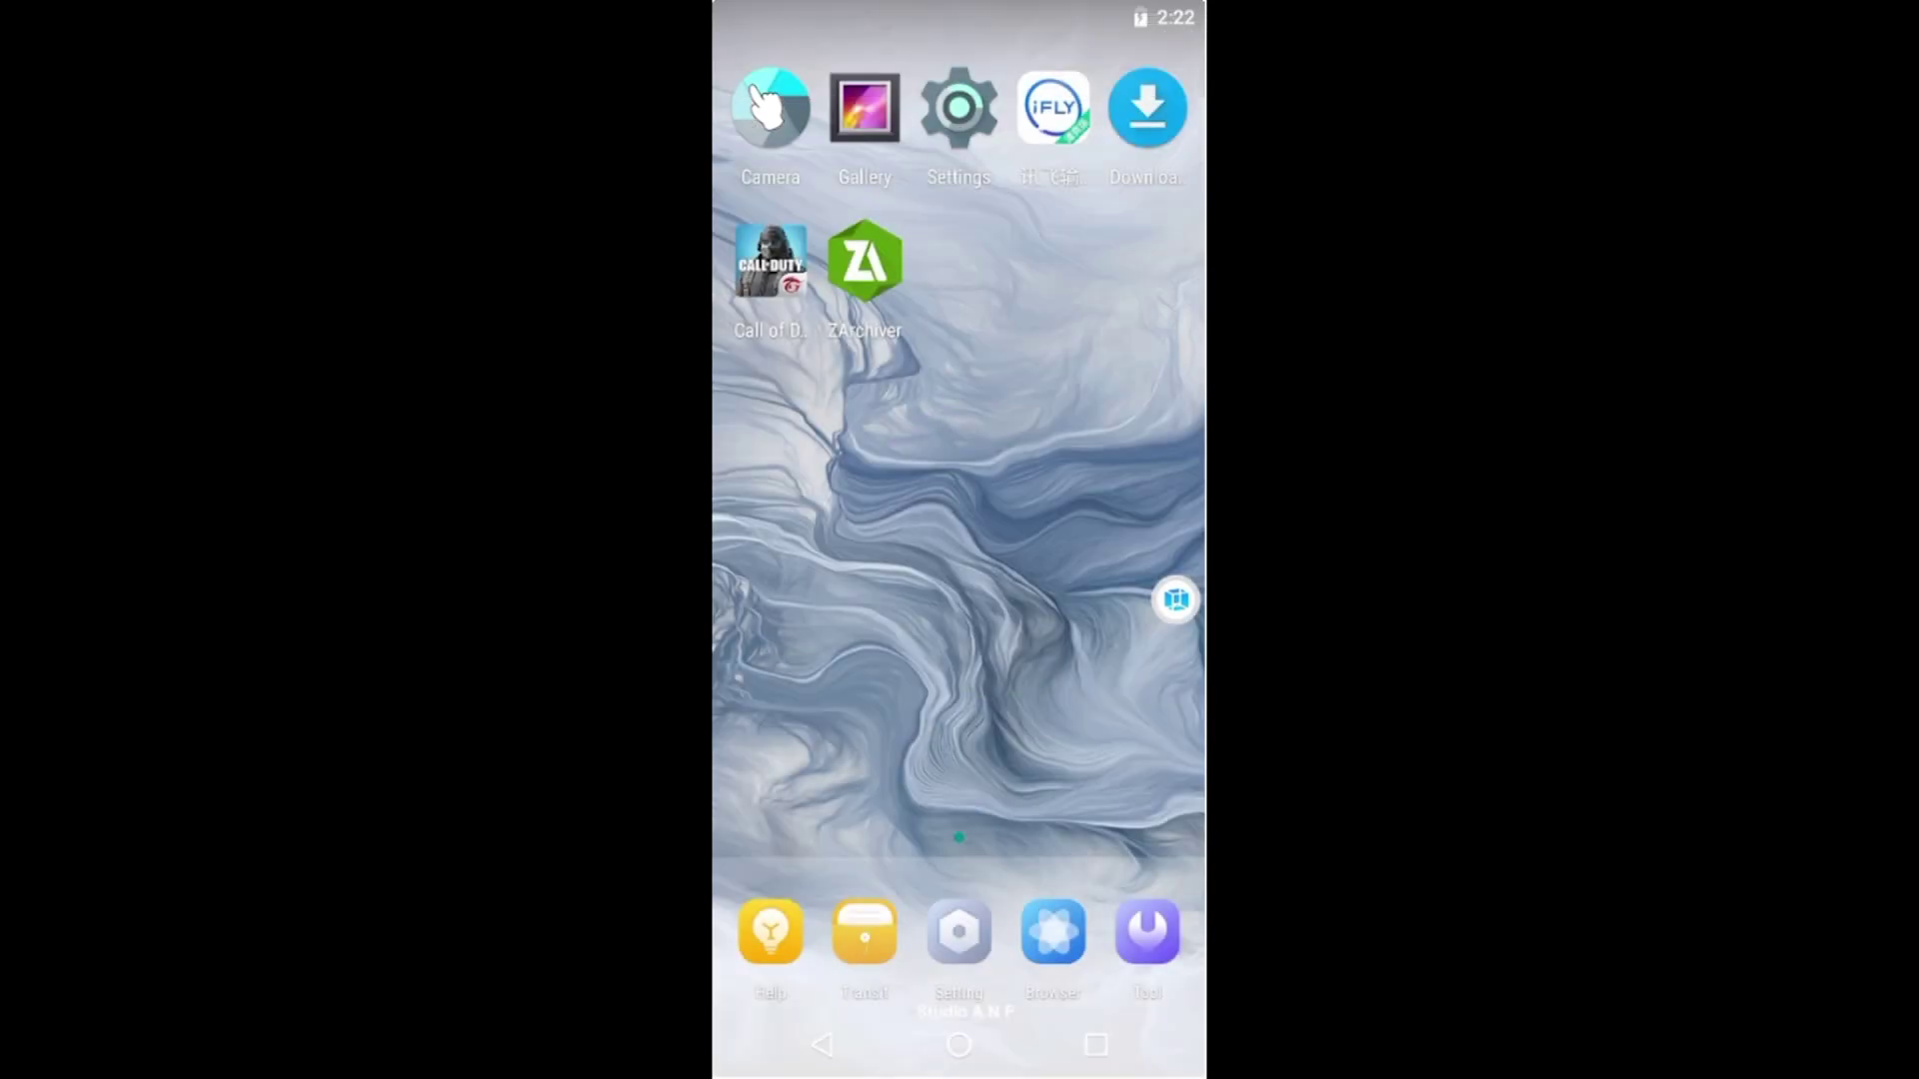
# Step: Launch ZArchiver in the VM, grant access, and cut com.garena.game.codm from VMOSfiletransferstation
pyautogui.click(884, 283)
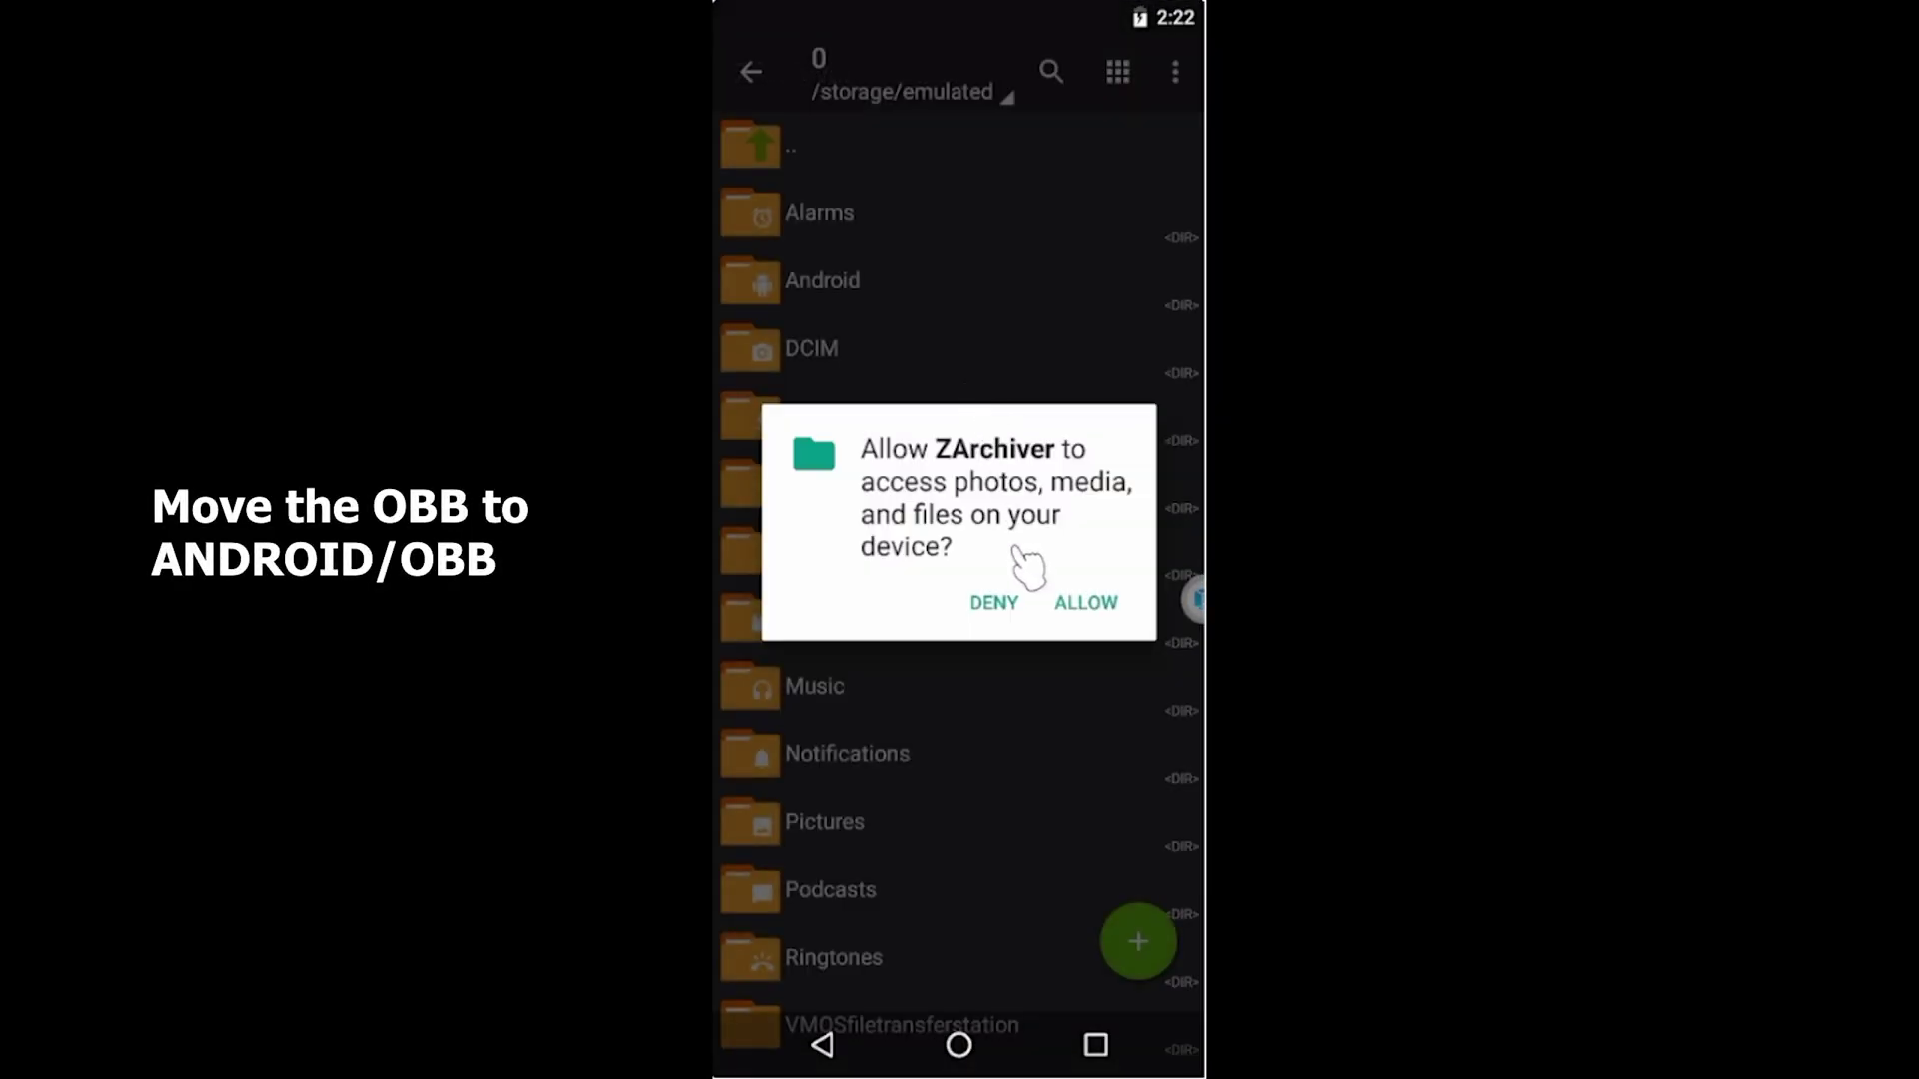
pyautogui.click(1087, 612)
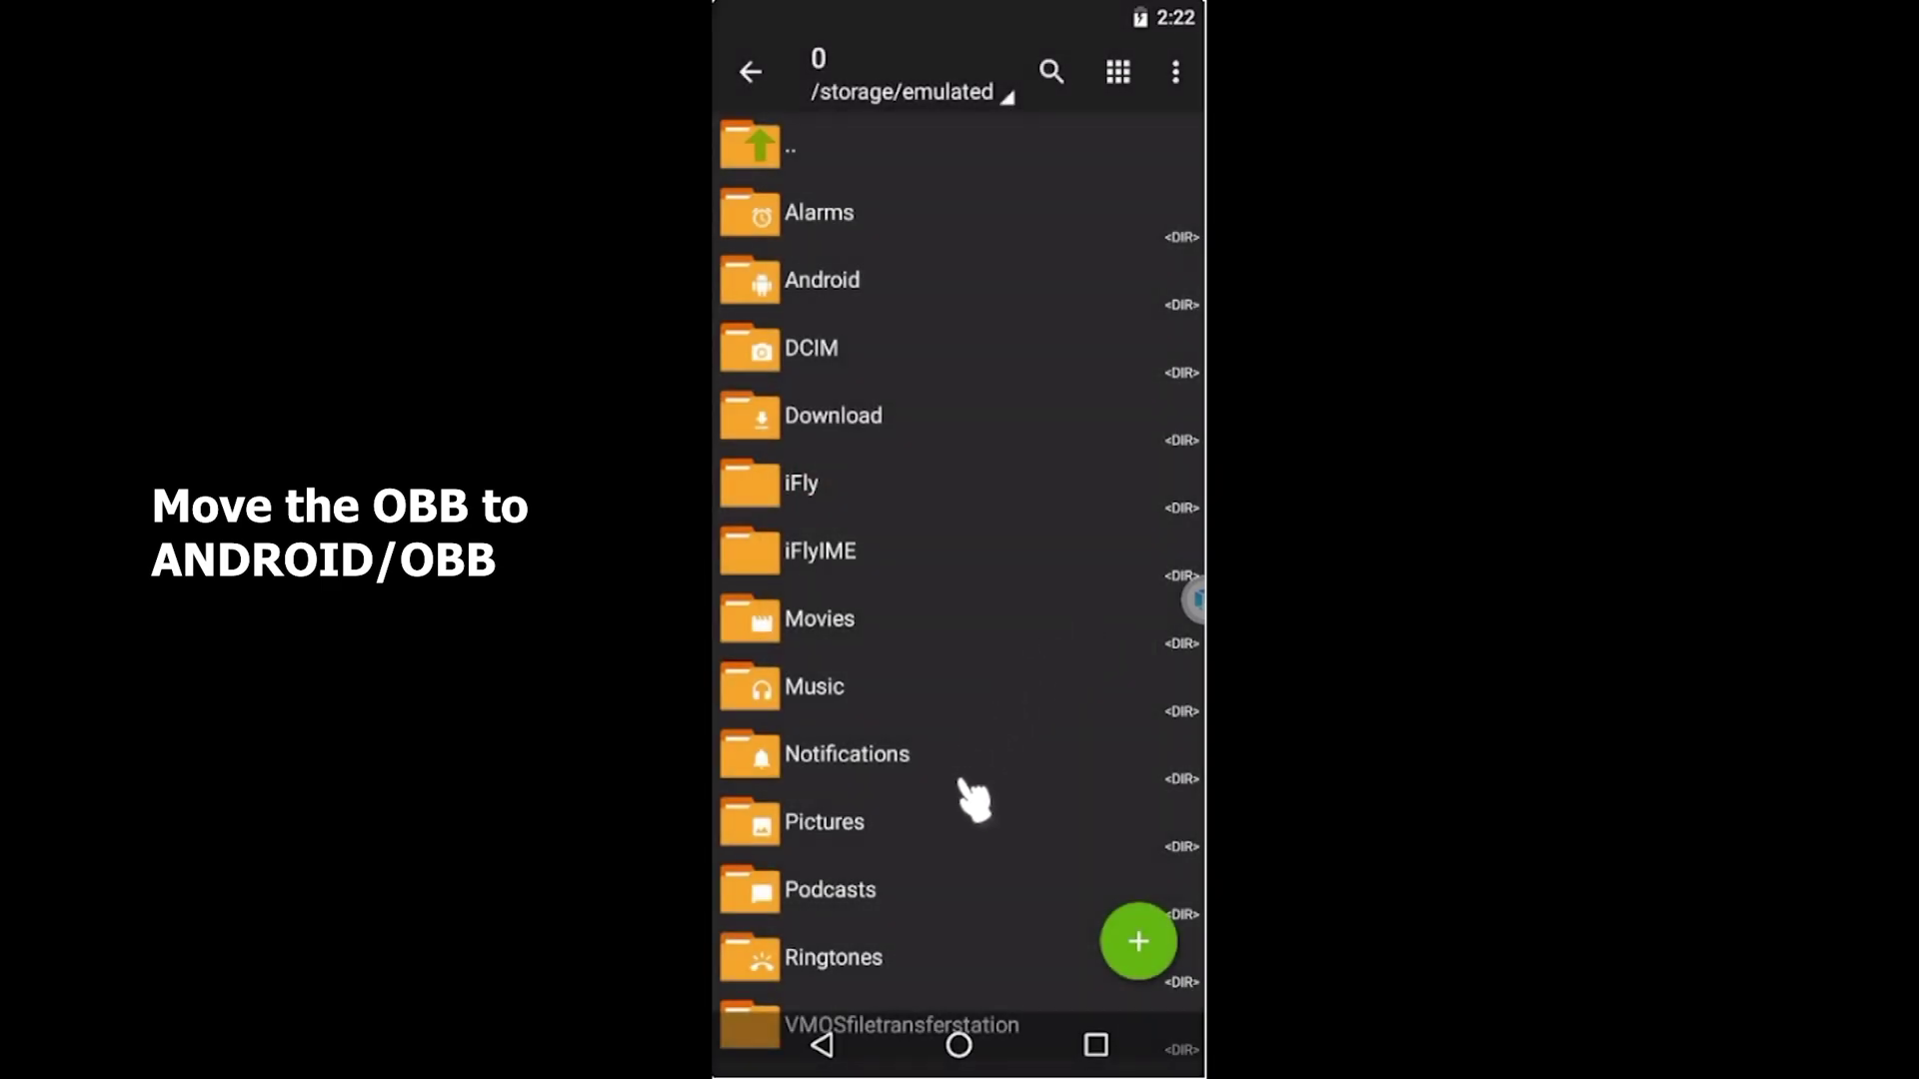
pyautogui.moveTo(977, 796); pyautogui.dragTo(951, 433)
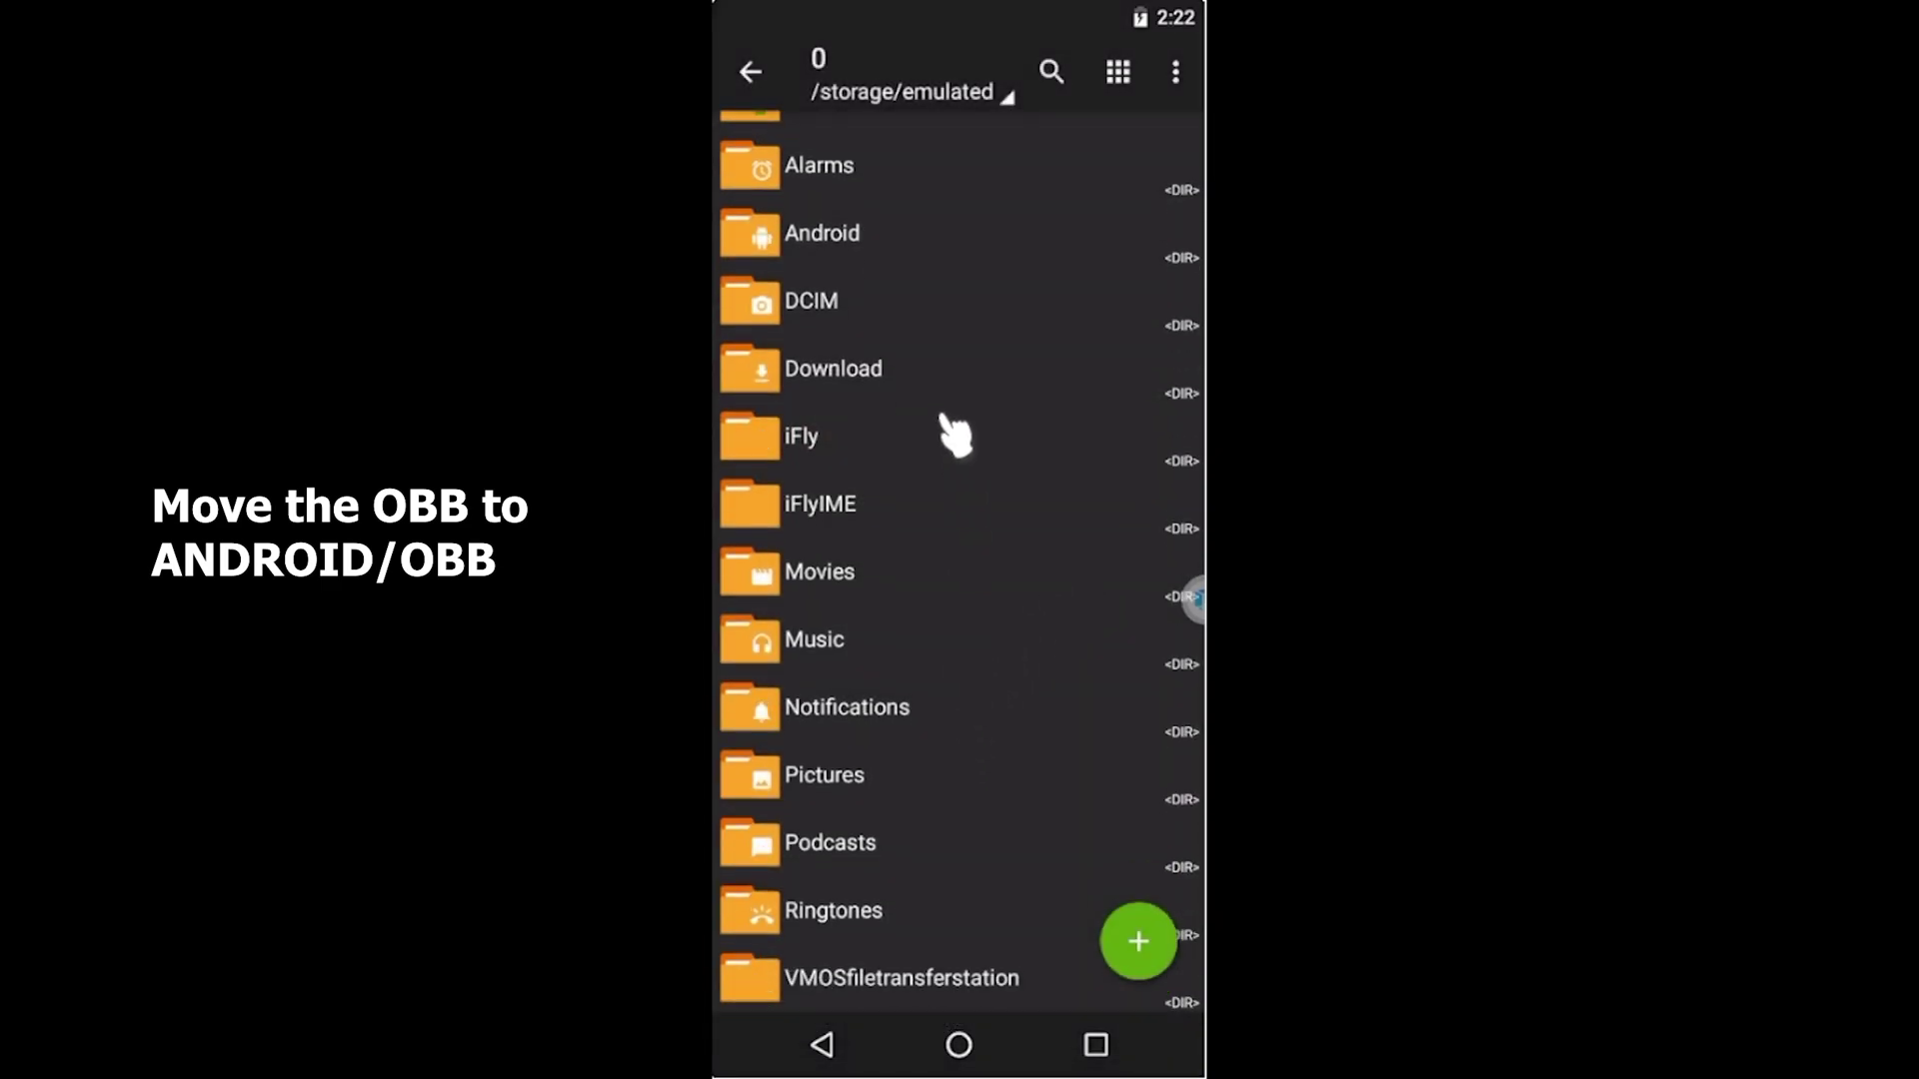
pyautogui.click(924, 989)
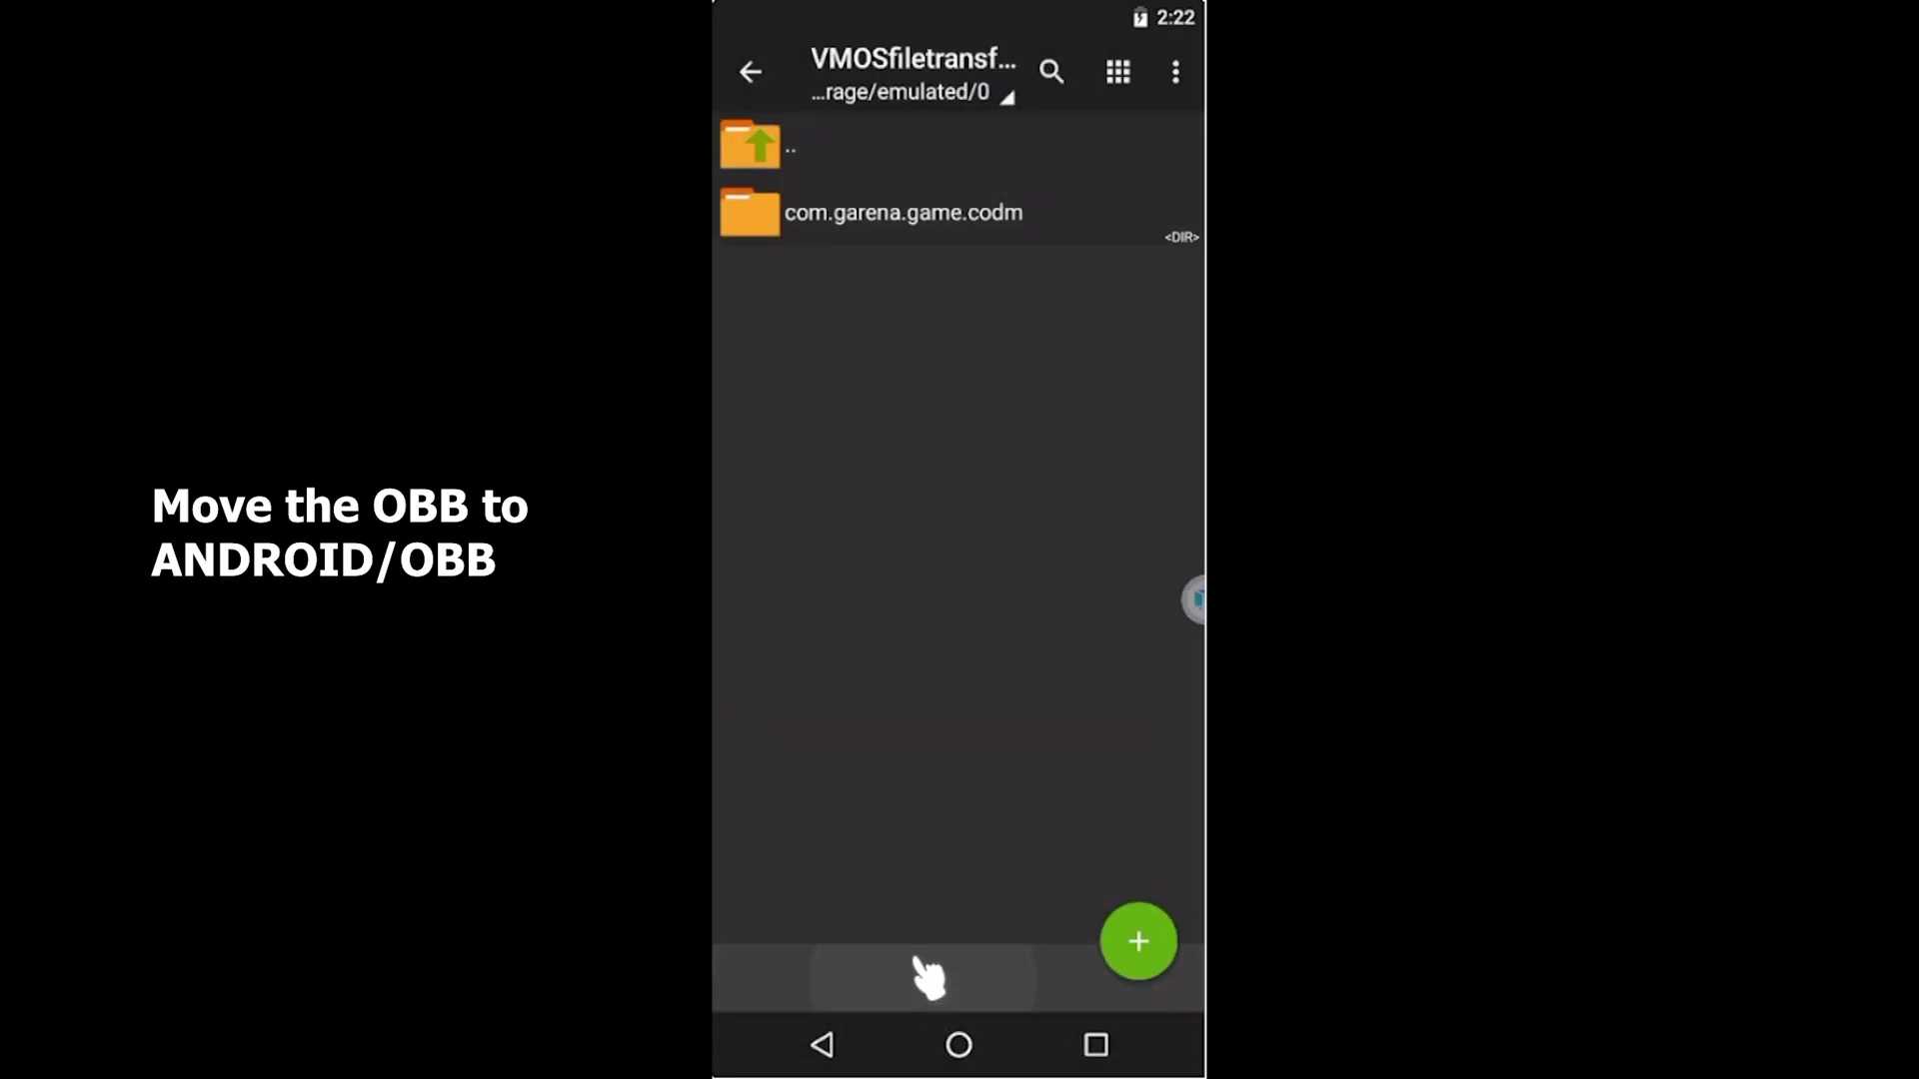
pyautogui.click(904, 245)
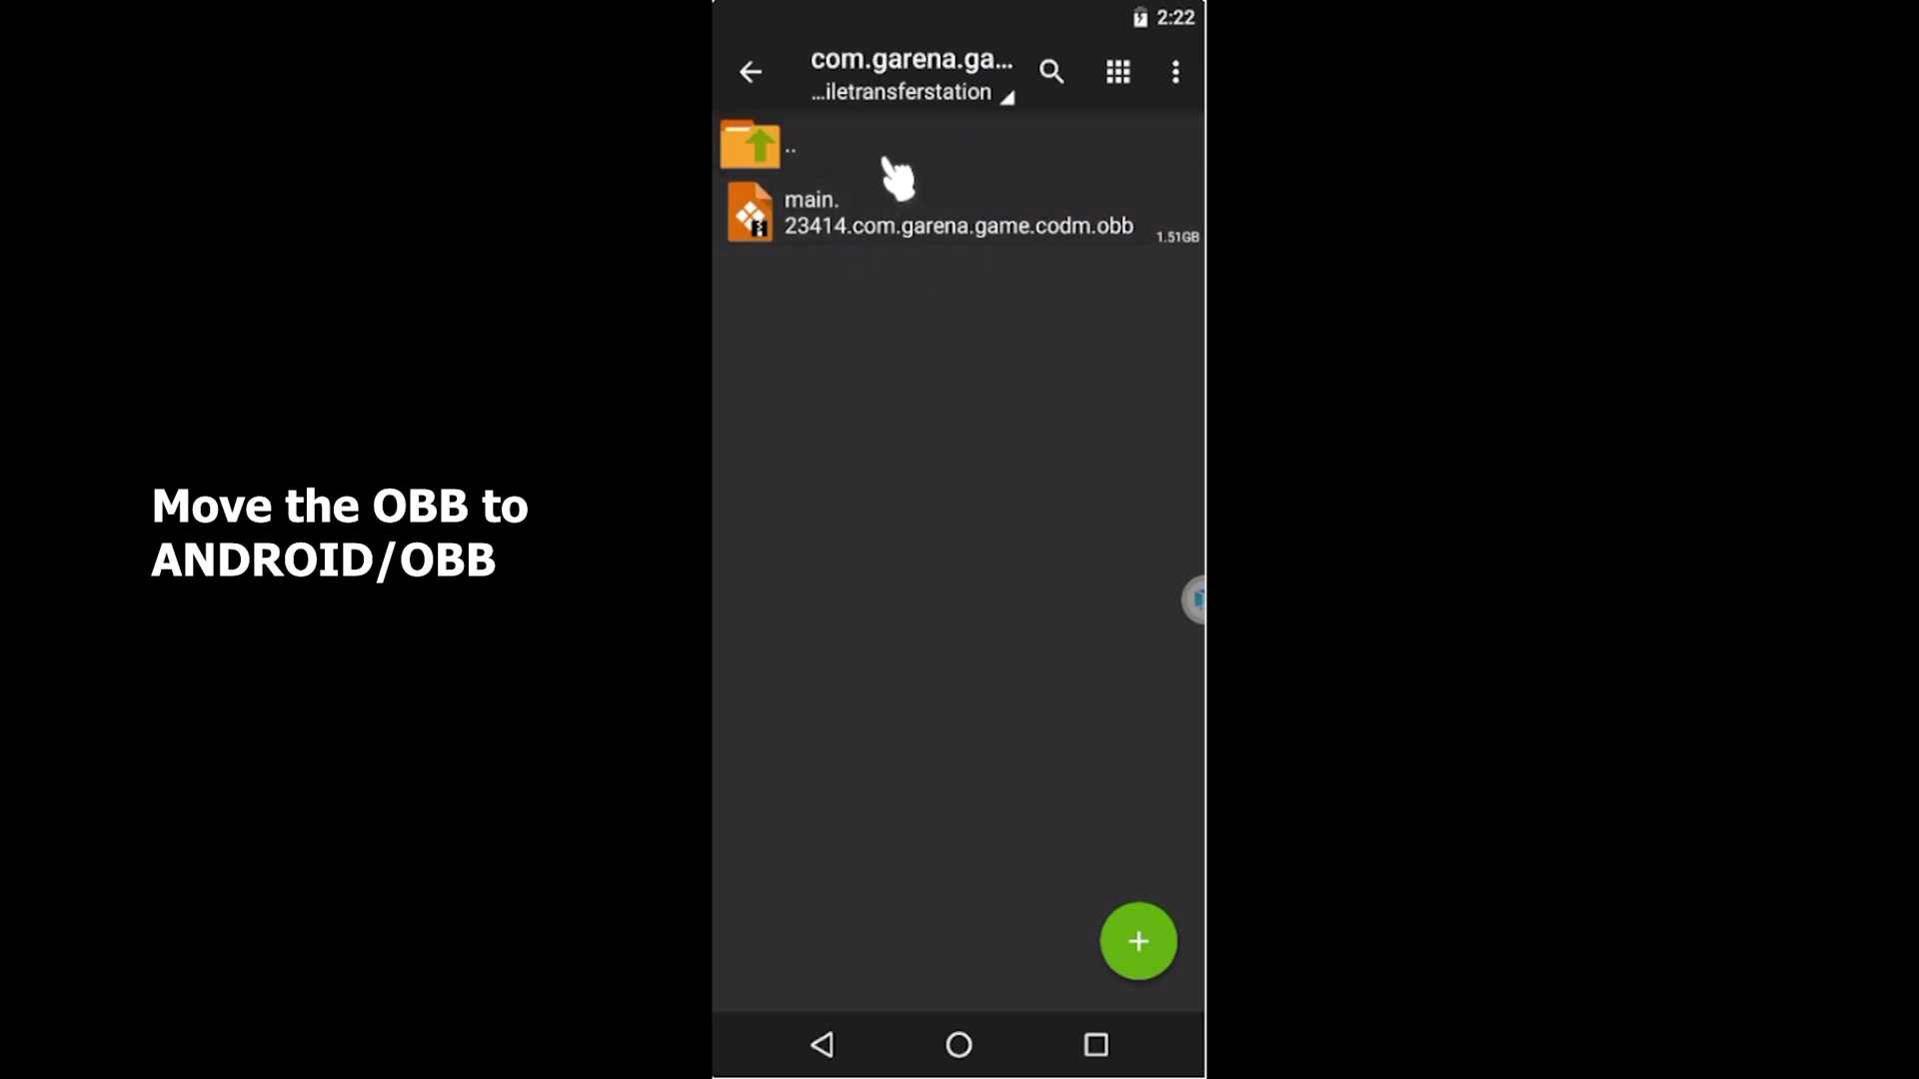
pyautogui.click(892, 168)
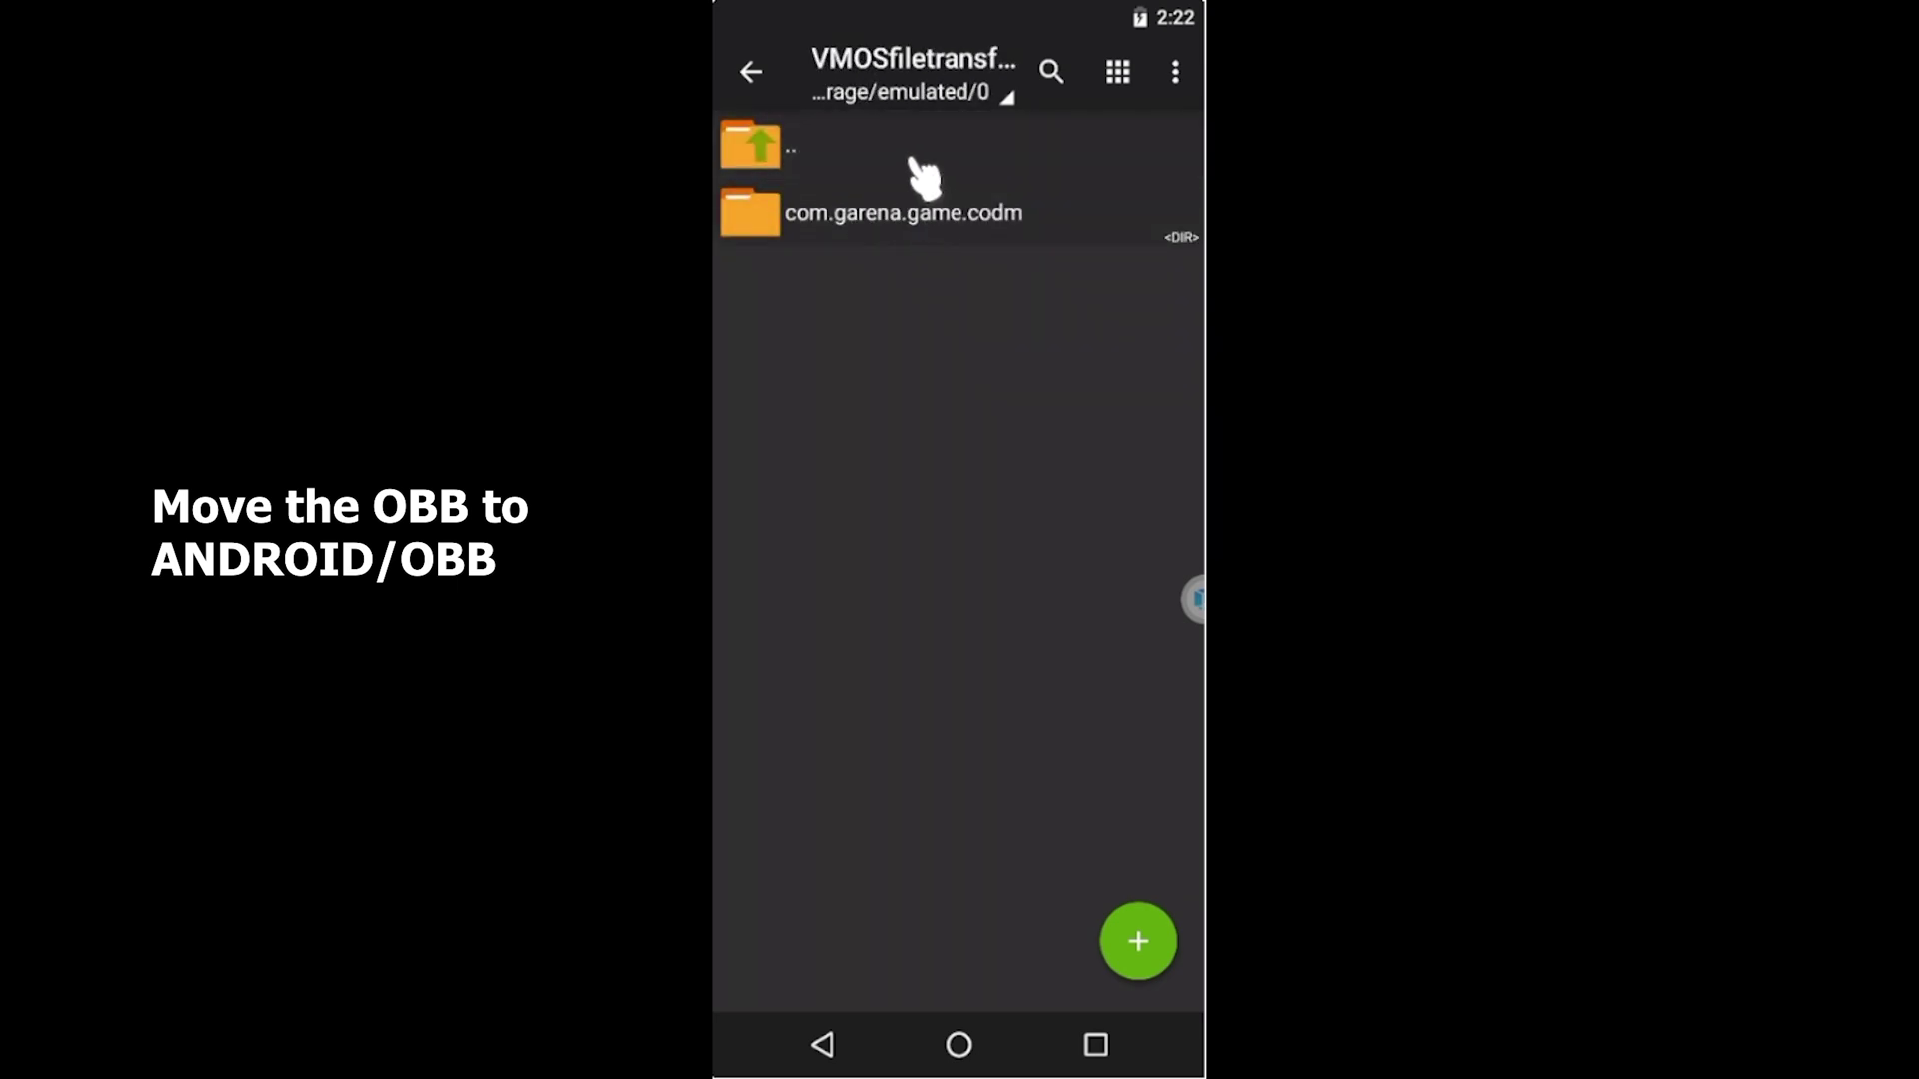
pyautogui.click(914, 225)
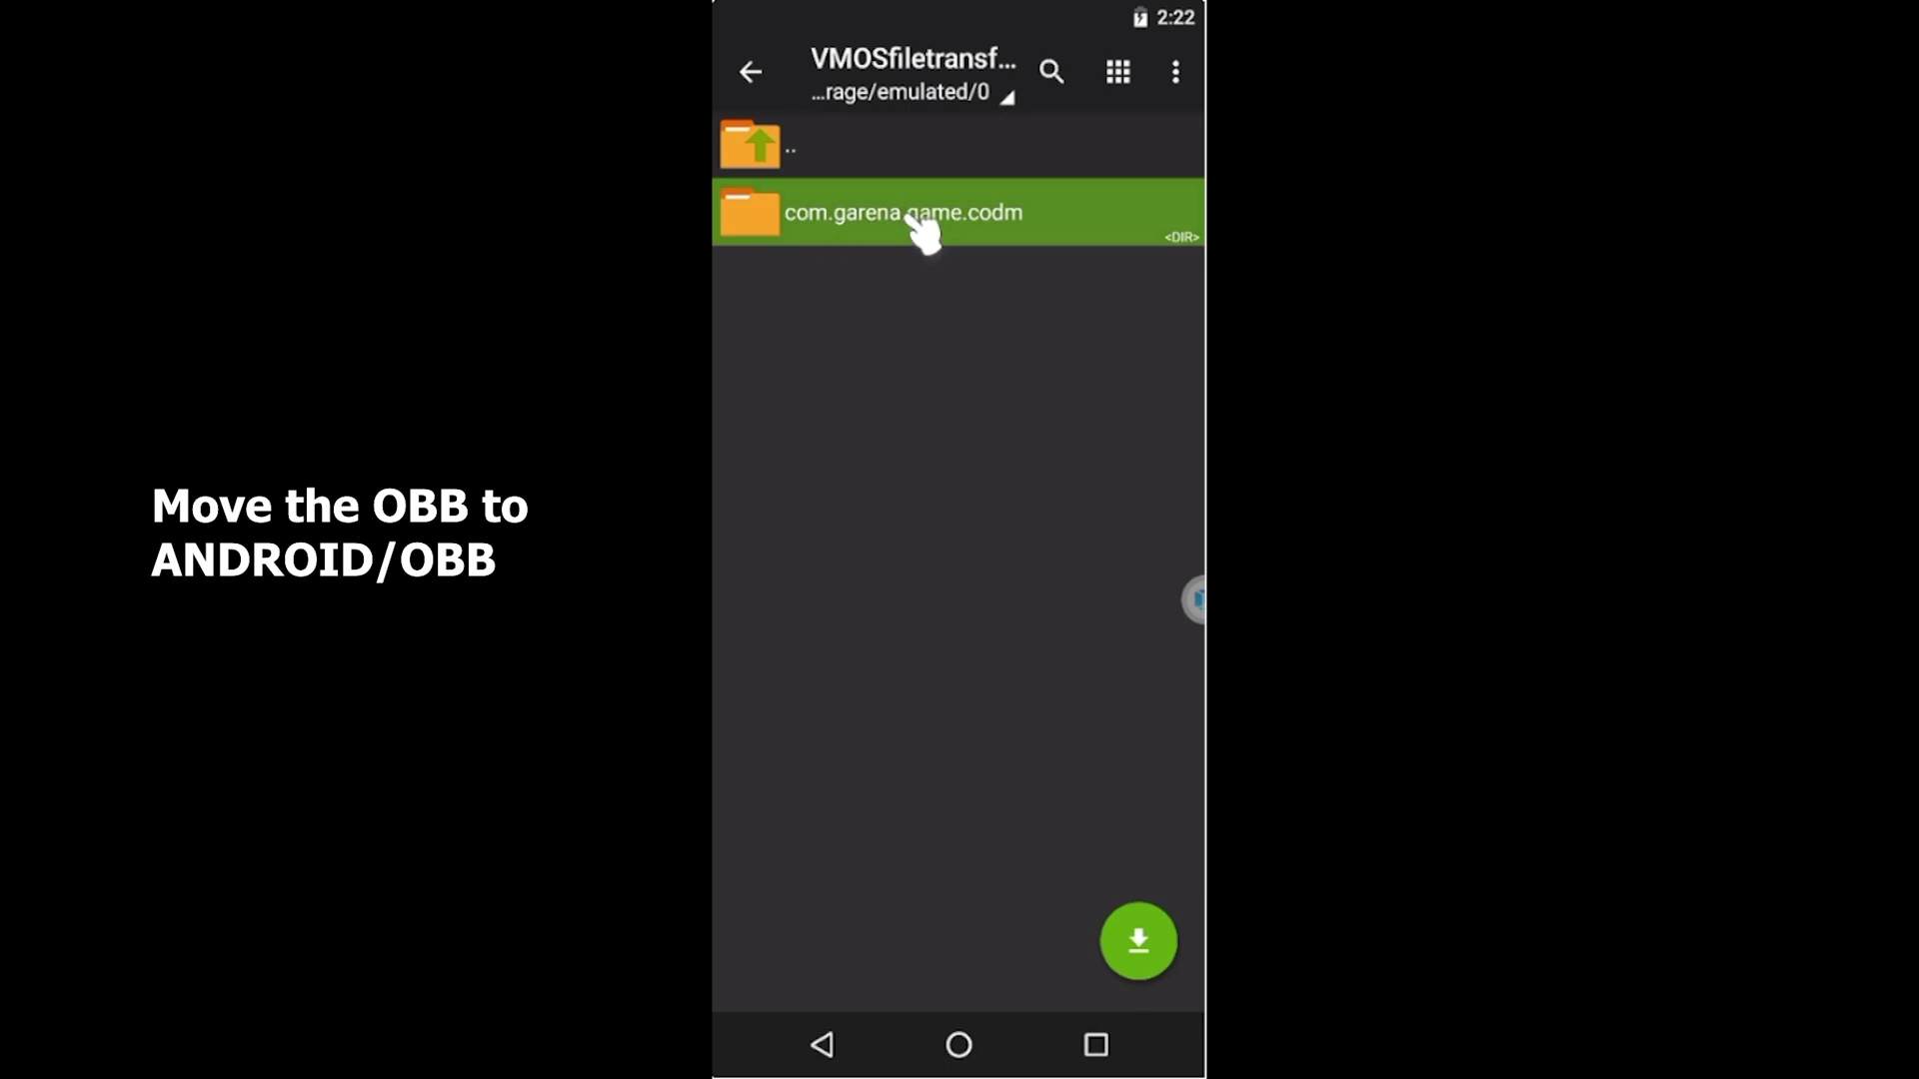
pyautogui.click(920, 234)
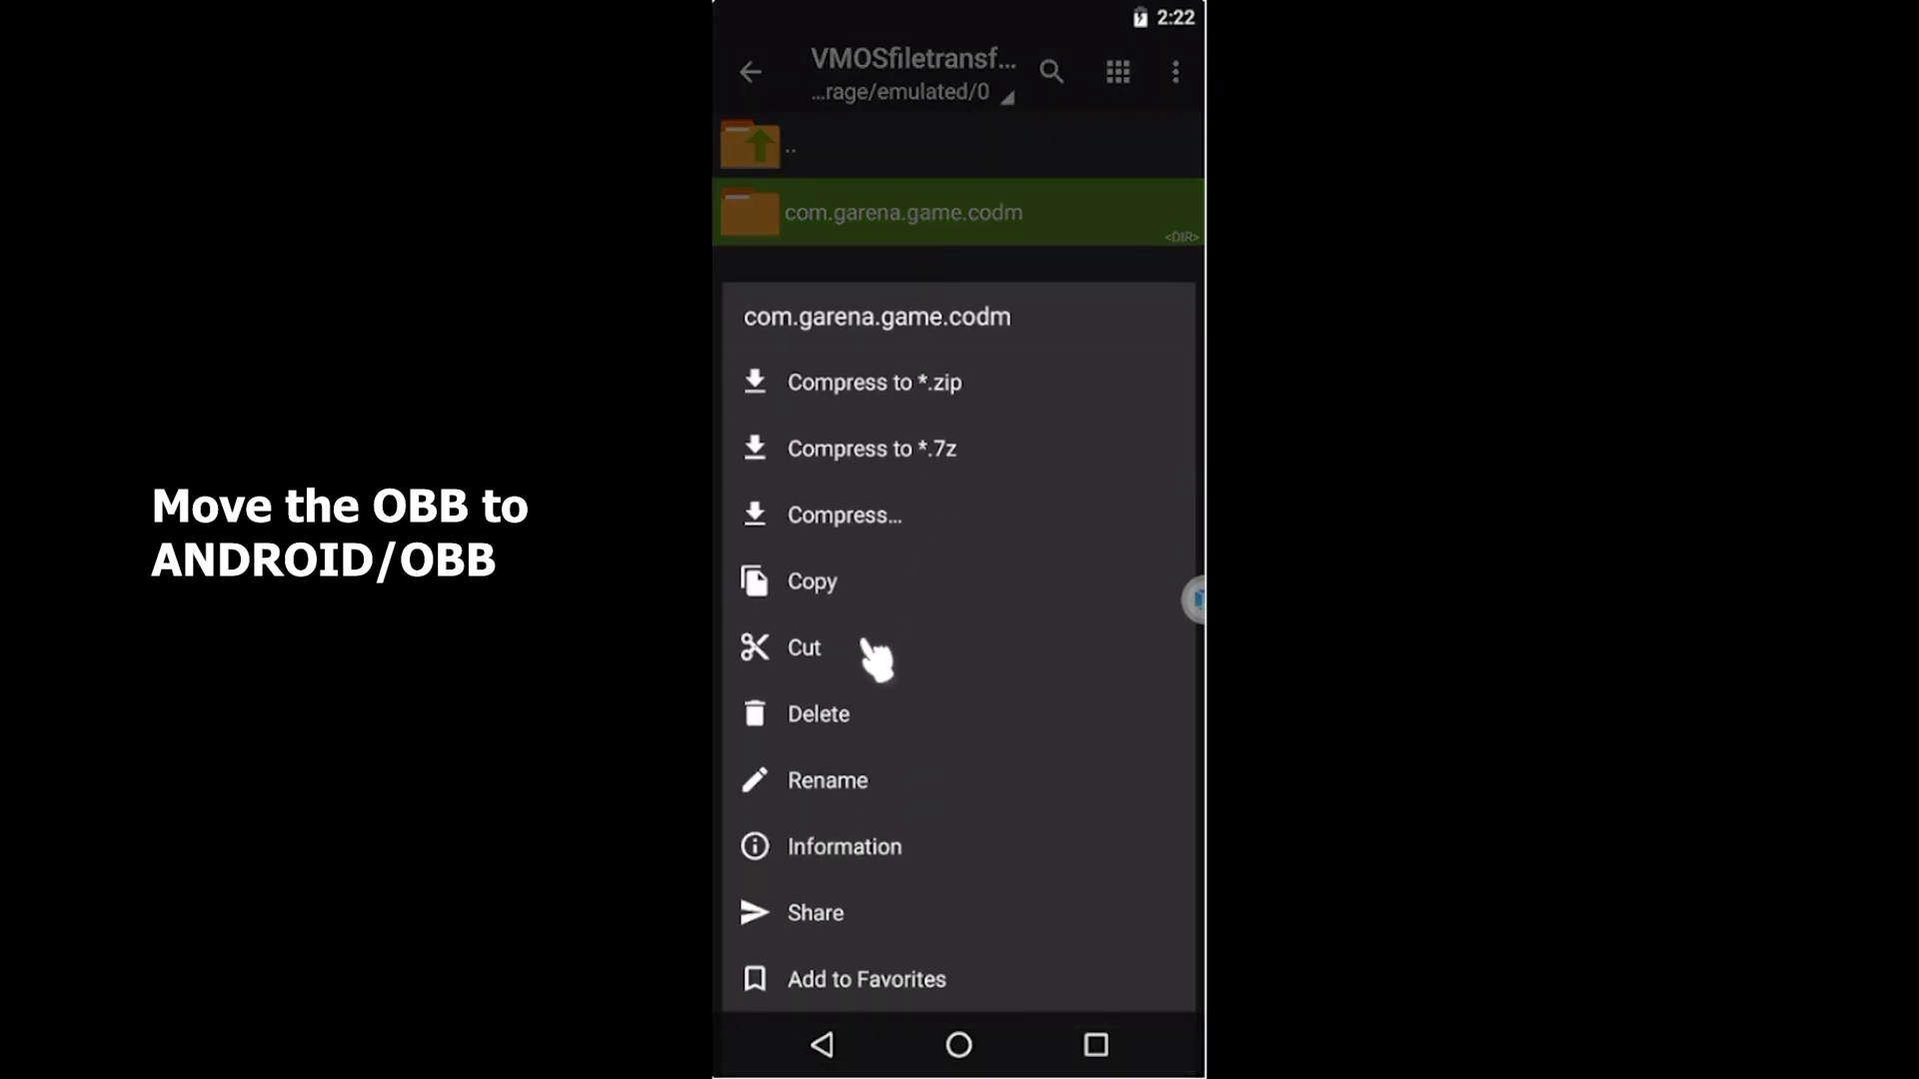
pyautogui.click(870, 650)
# Step: Go to the Android folder and start creating a new folder there
pyautogui.click(917, 165)
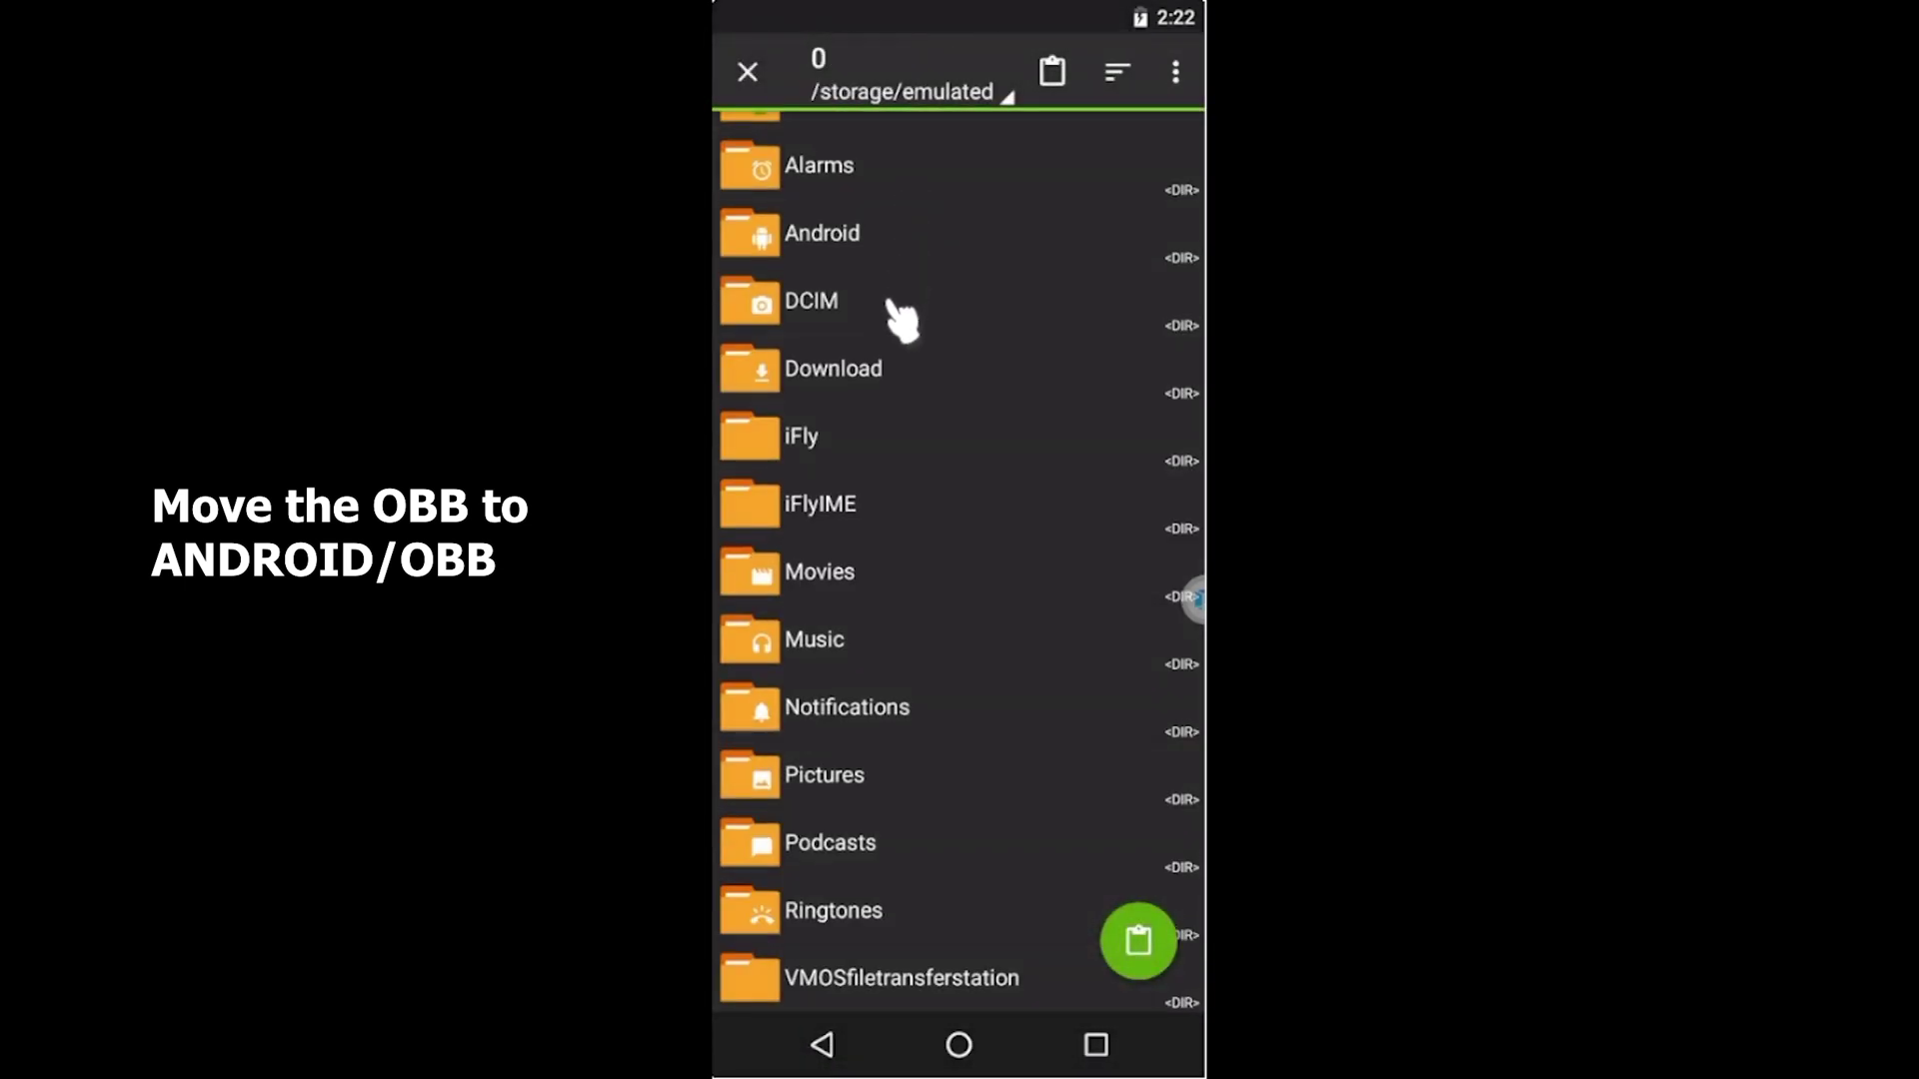
pyautogui.click(890, 245)
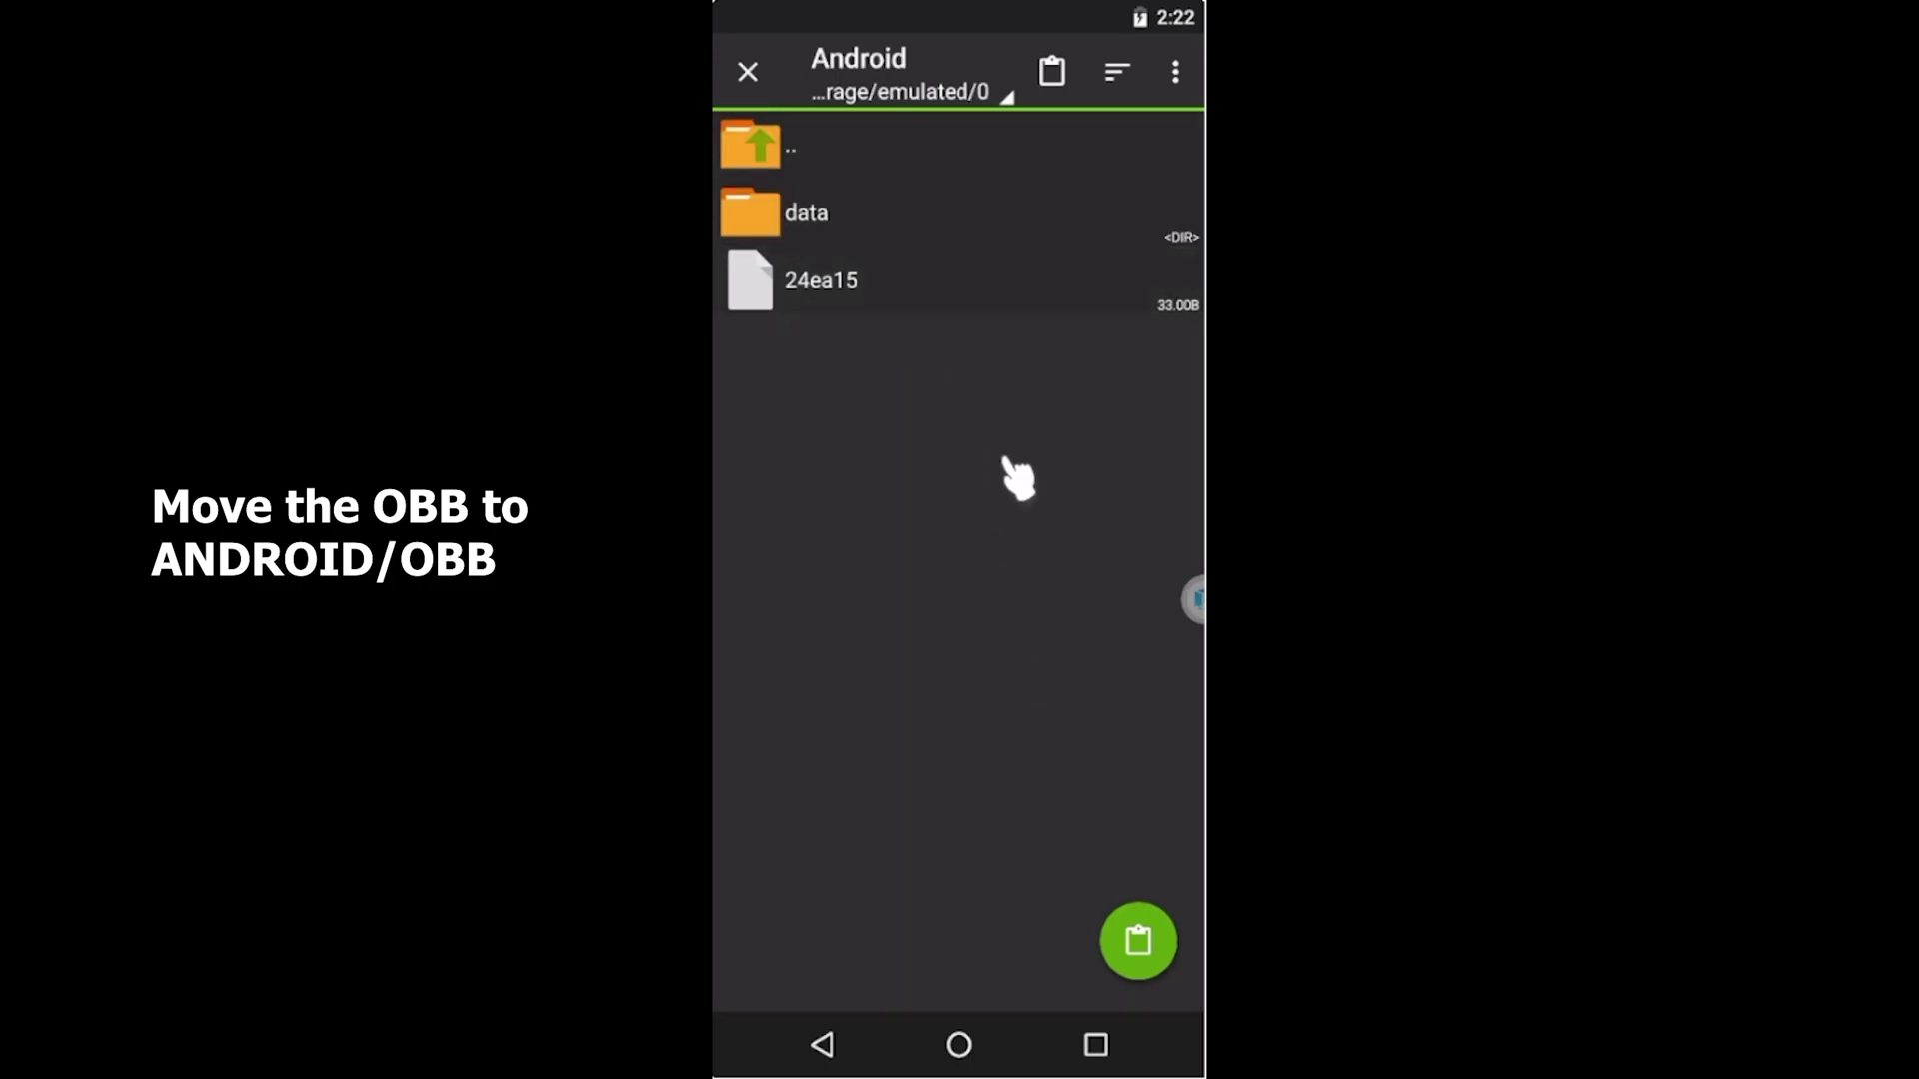
pyautogui.click(1179, 75)
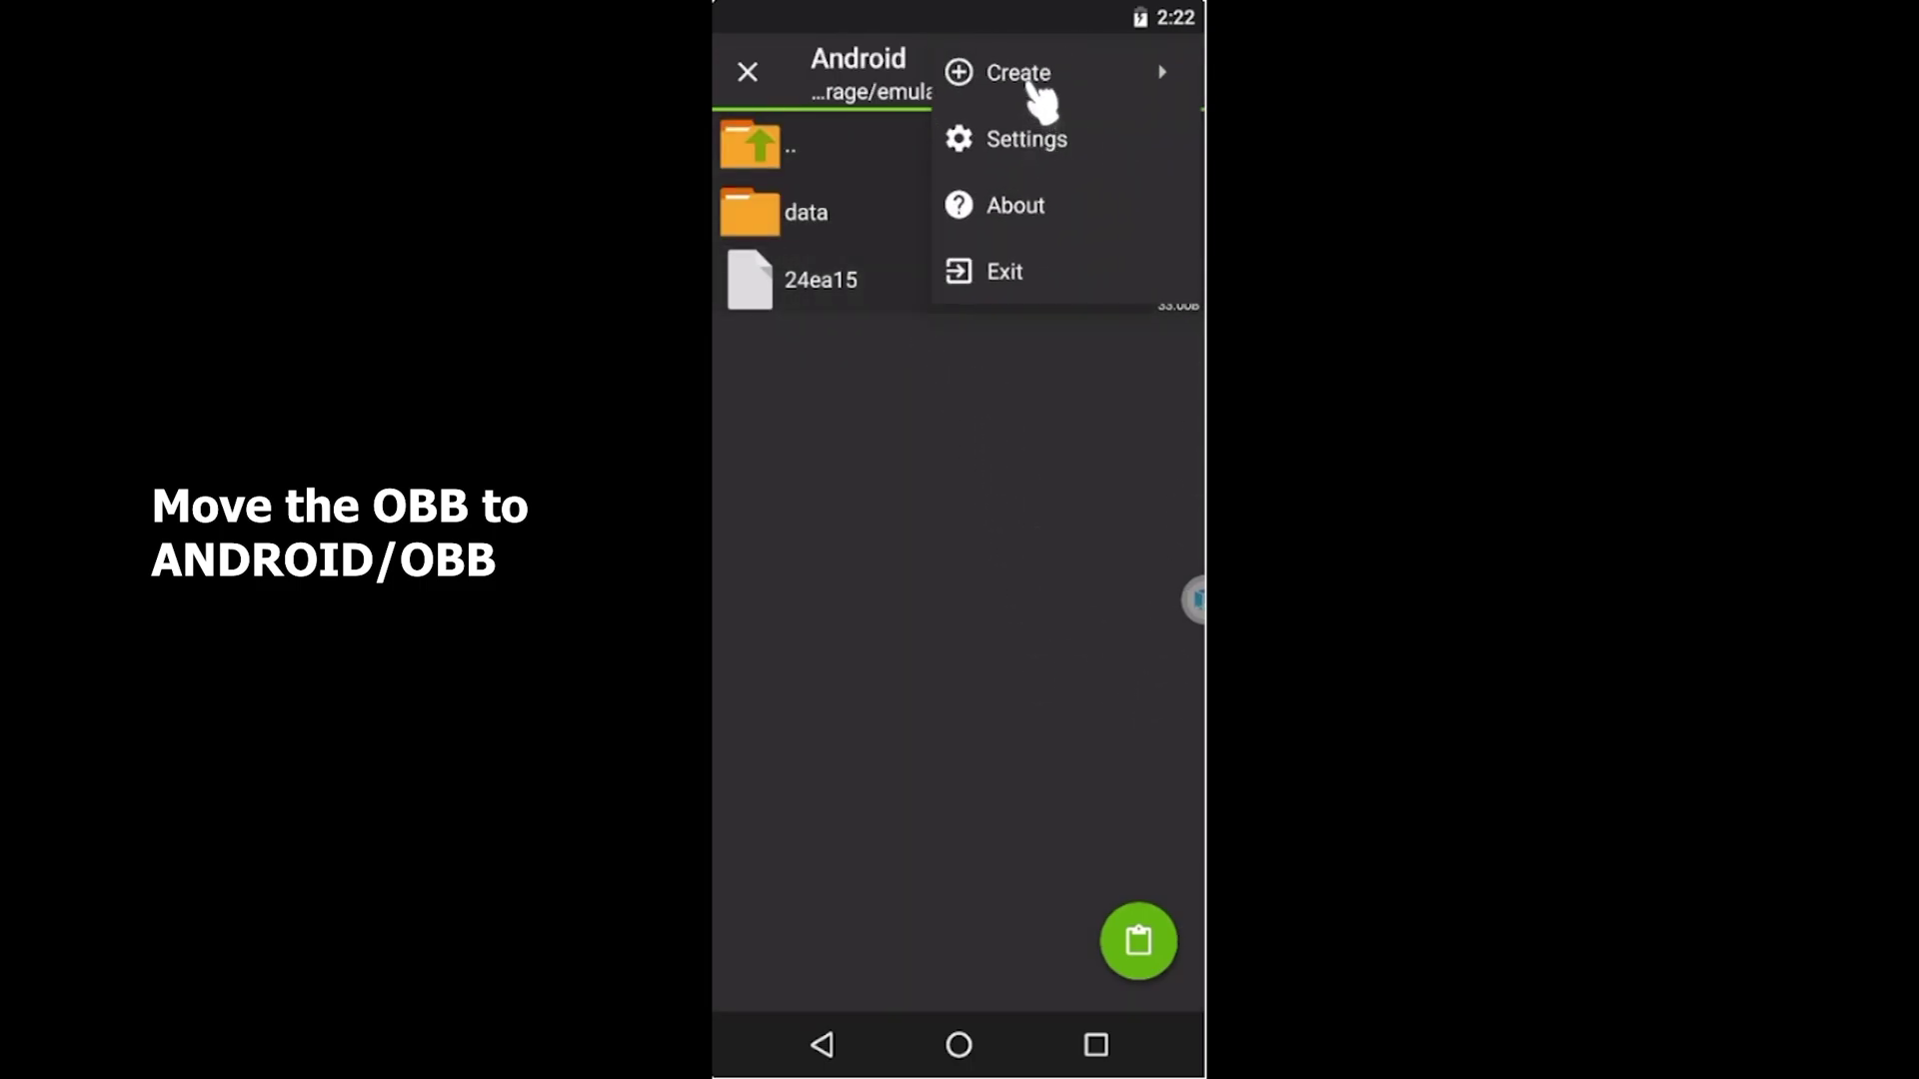
pyautogui.click(1030, 78)
pyautogui.click(1056, 150)
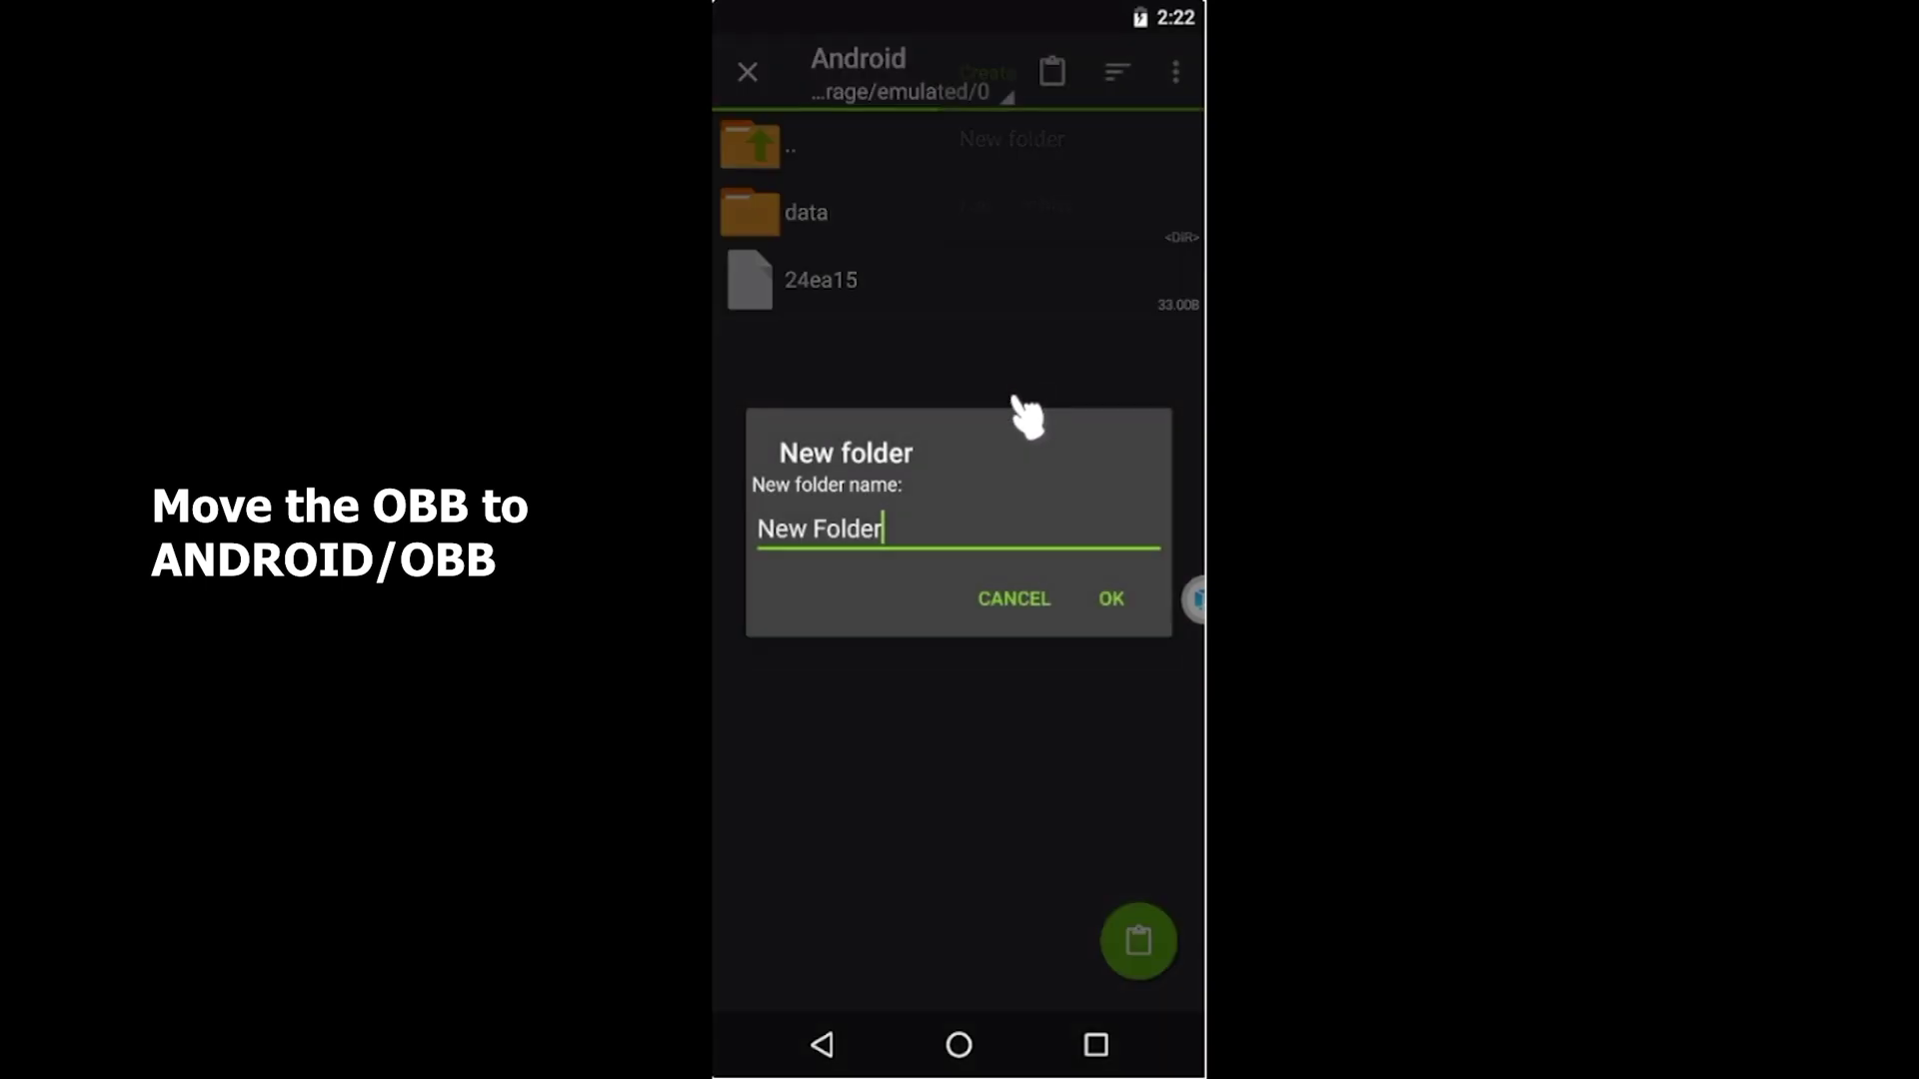
# Step: Replace the default name with 'obb' using the English keyboard and confirm
pyautogui.click(970, 527)
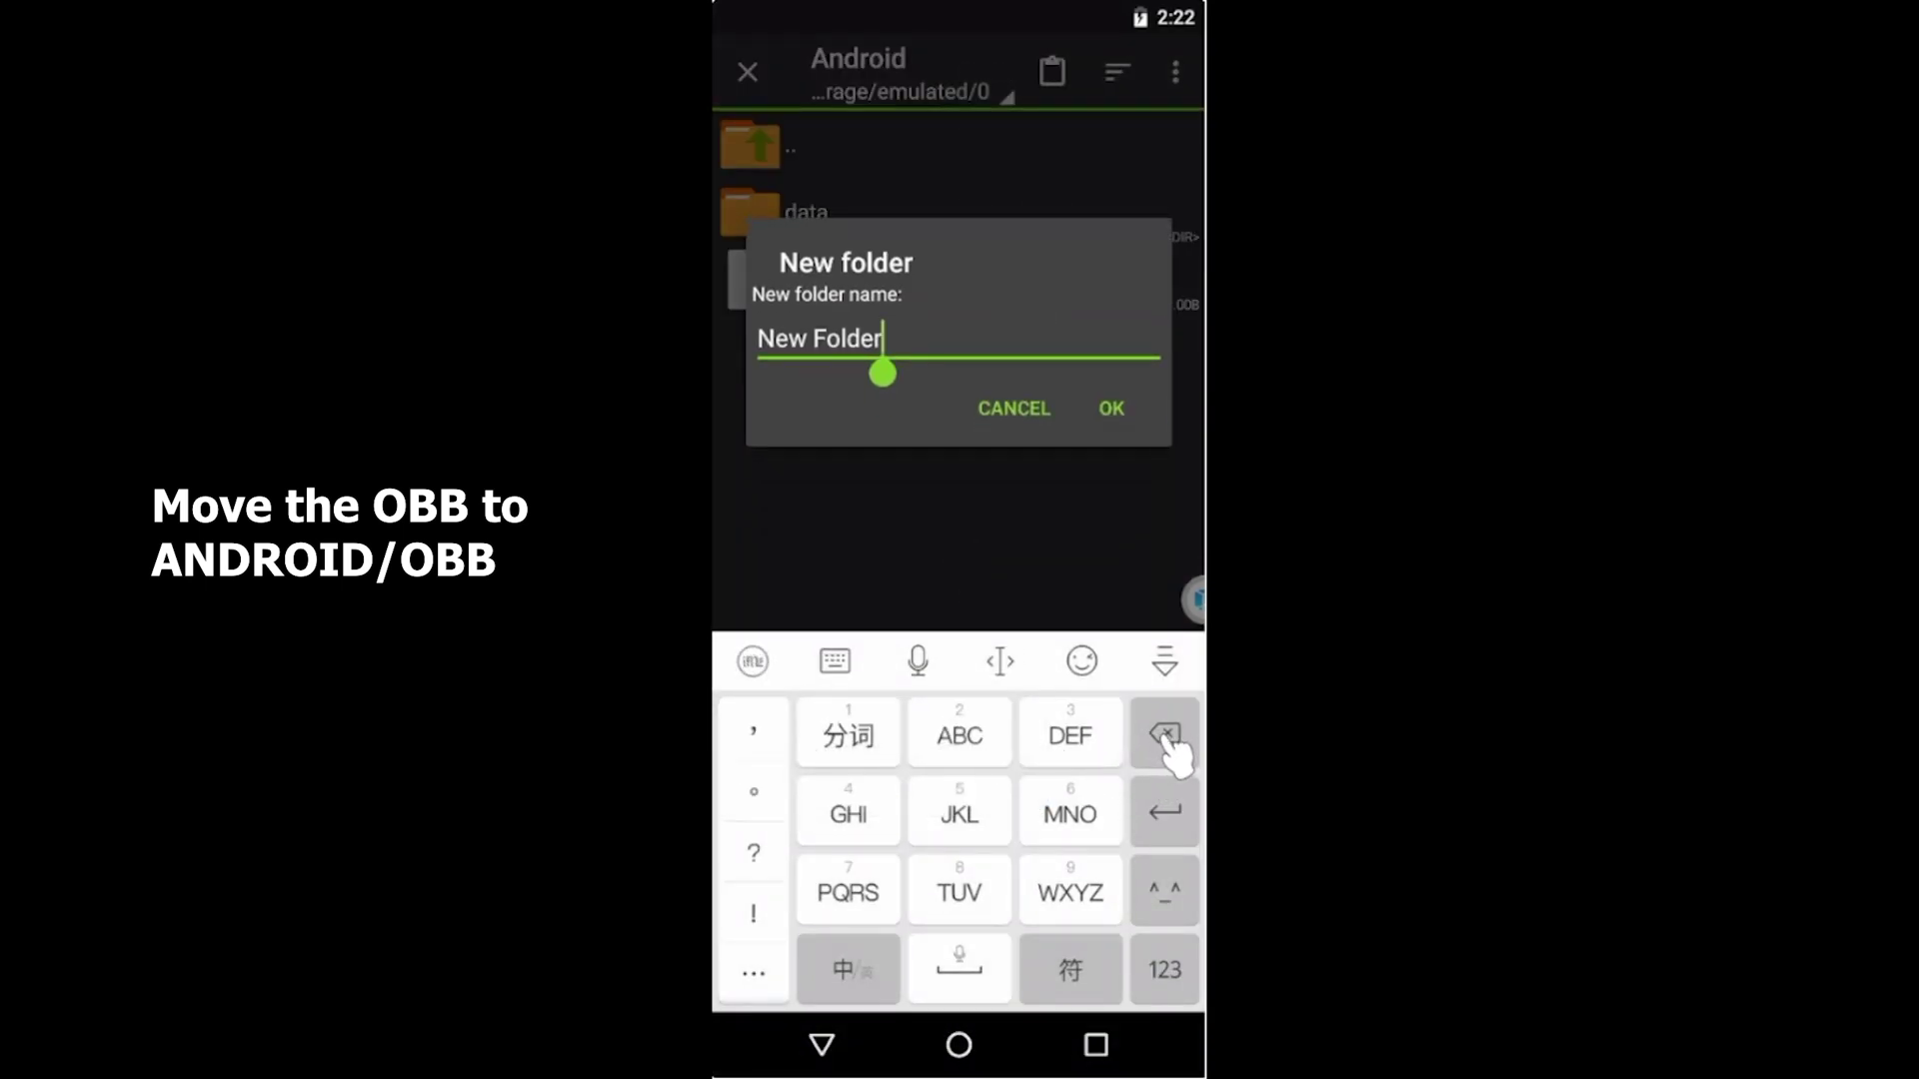
pyautogui.click(1164, 734)
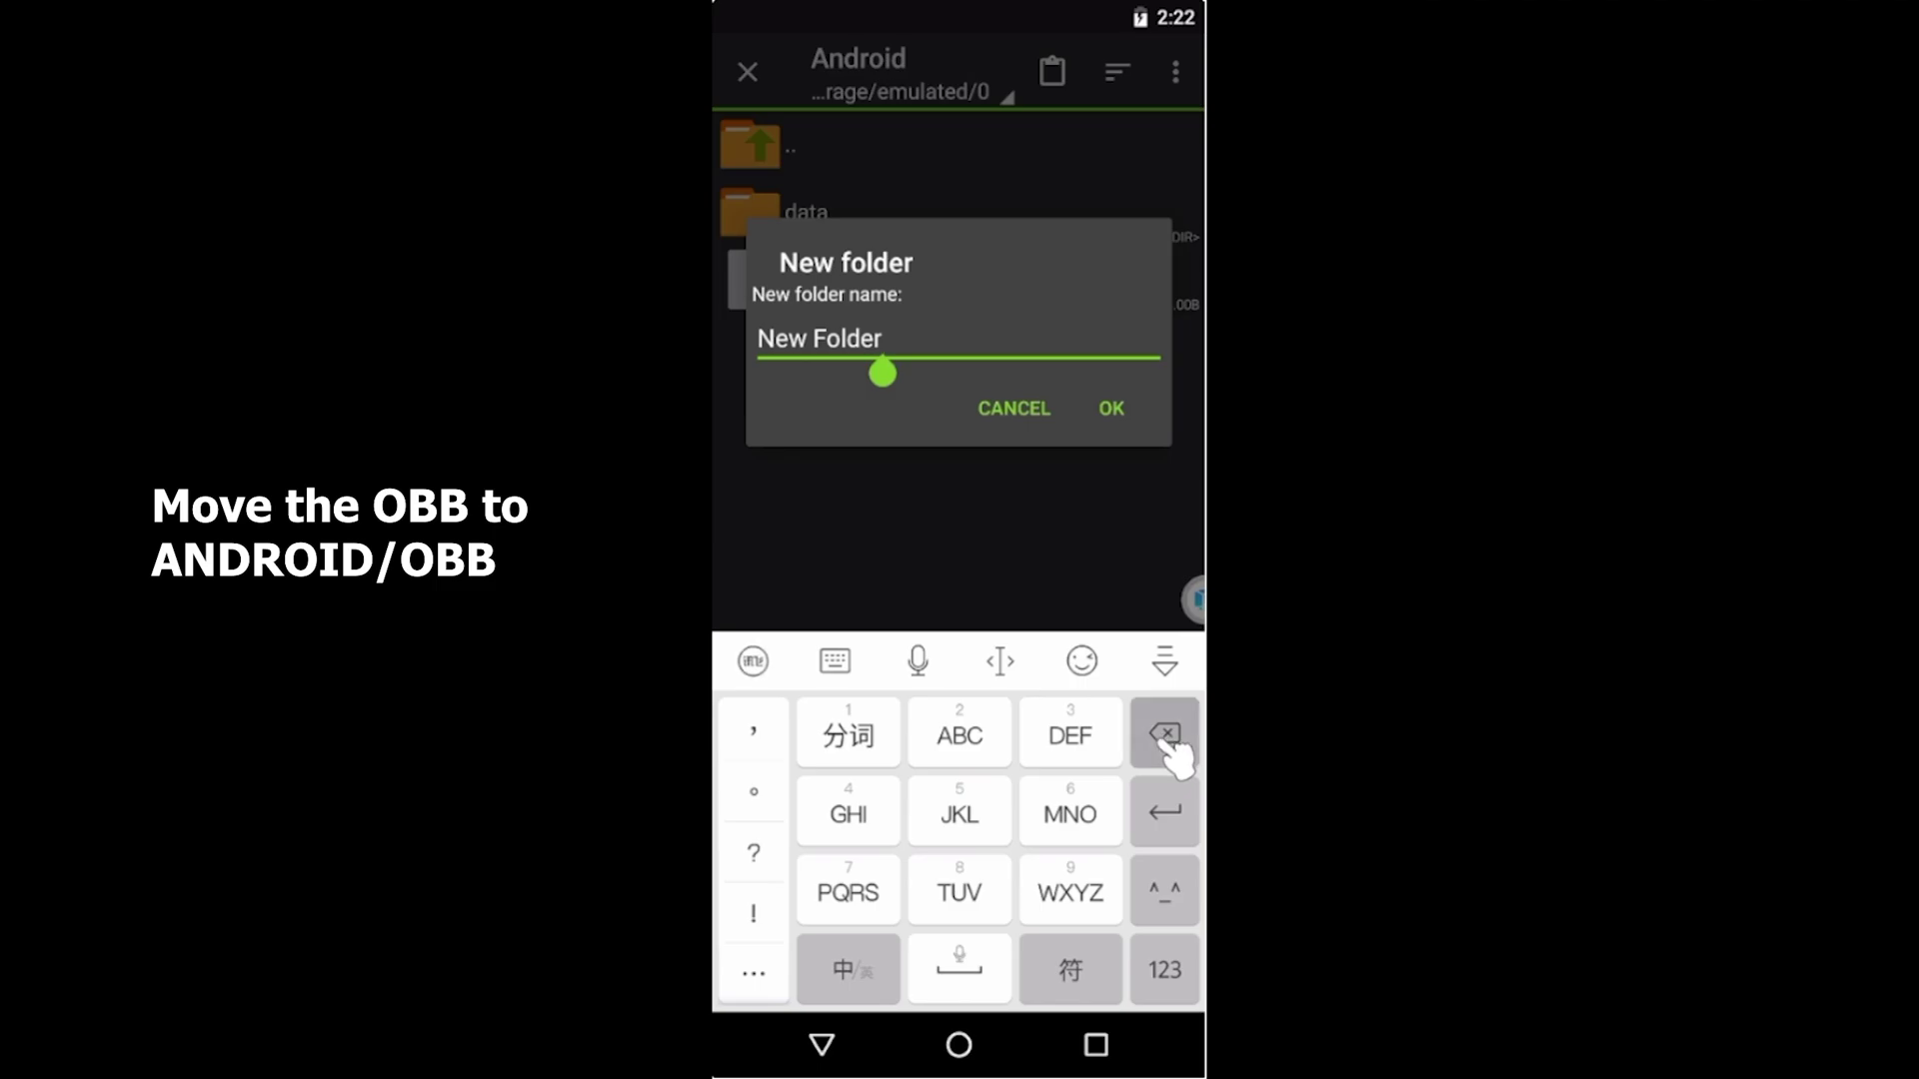
pyautogui.click(753, 660)
pyautogui.click(752, 660)
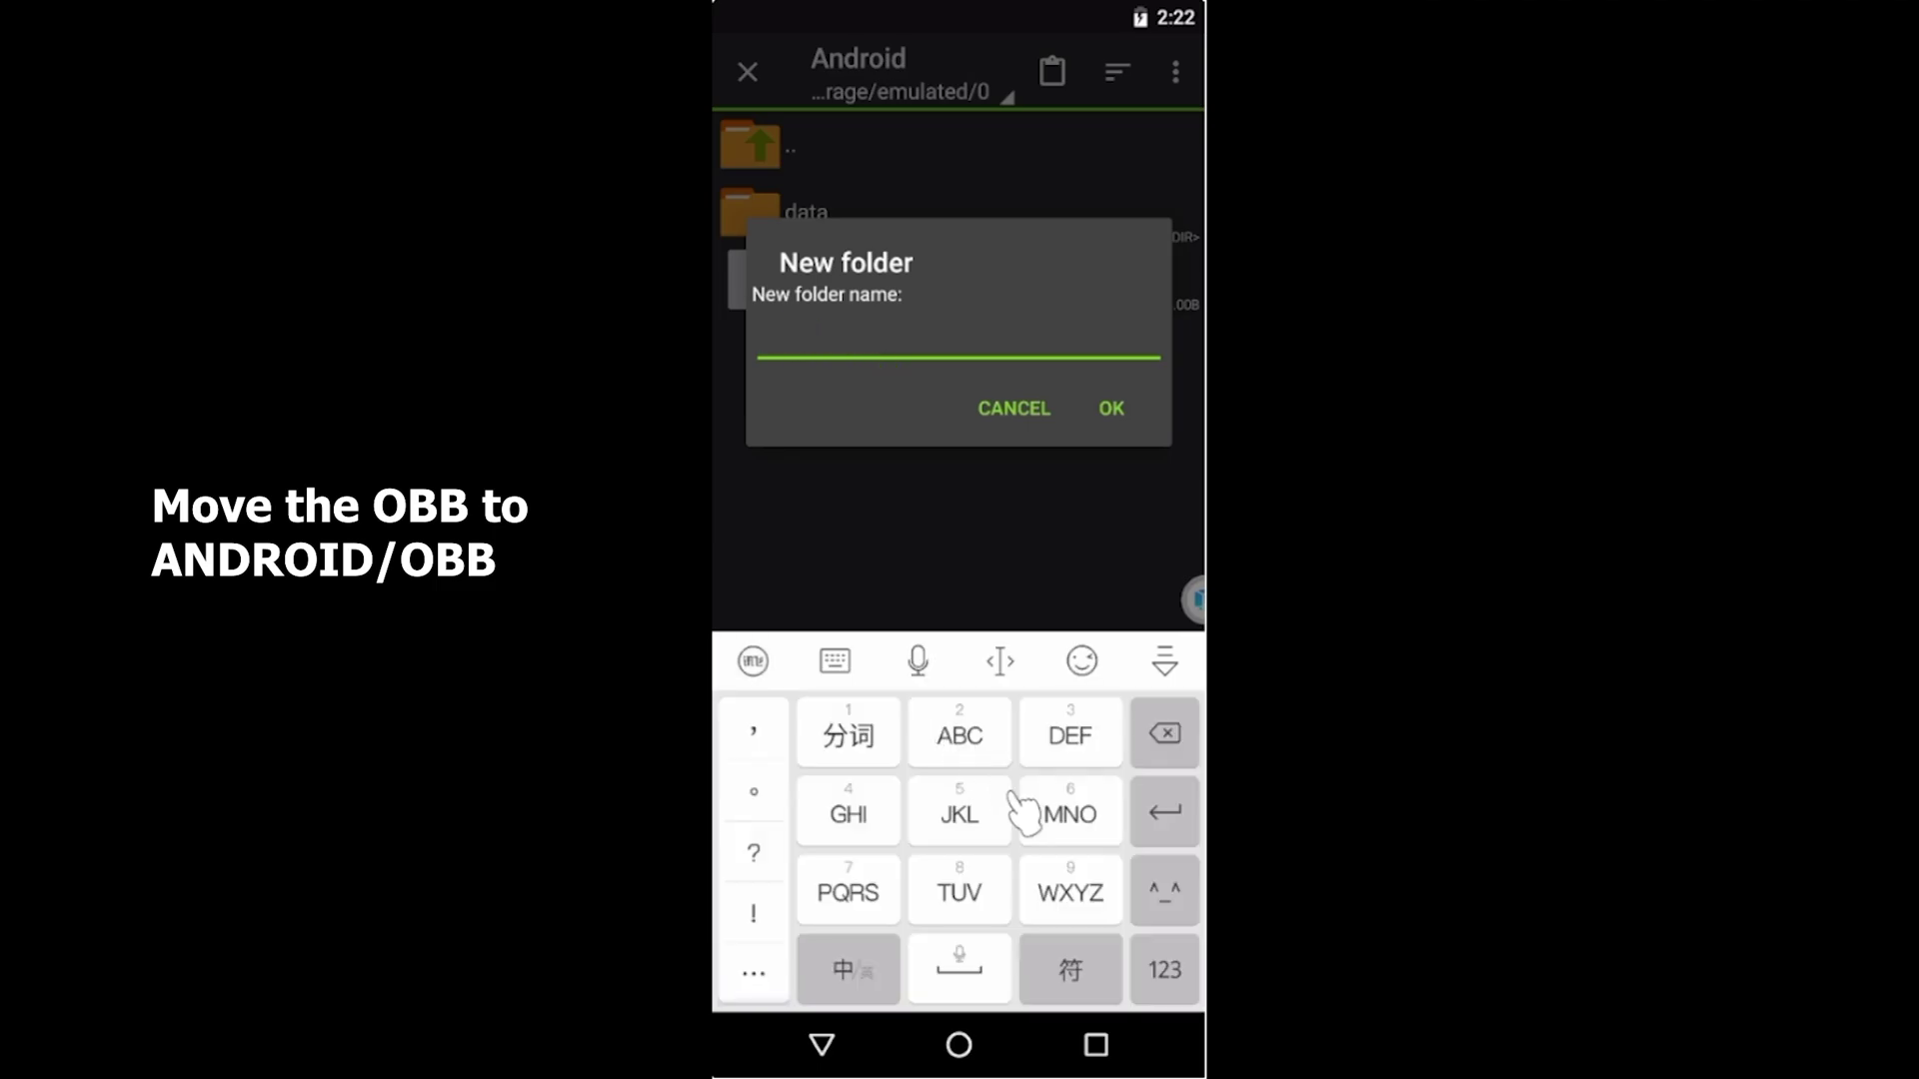
pyautogui.click(838, 661)
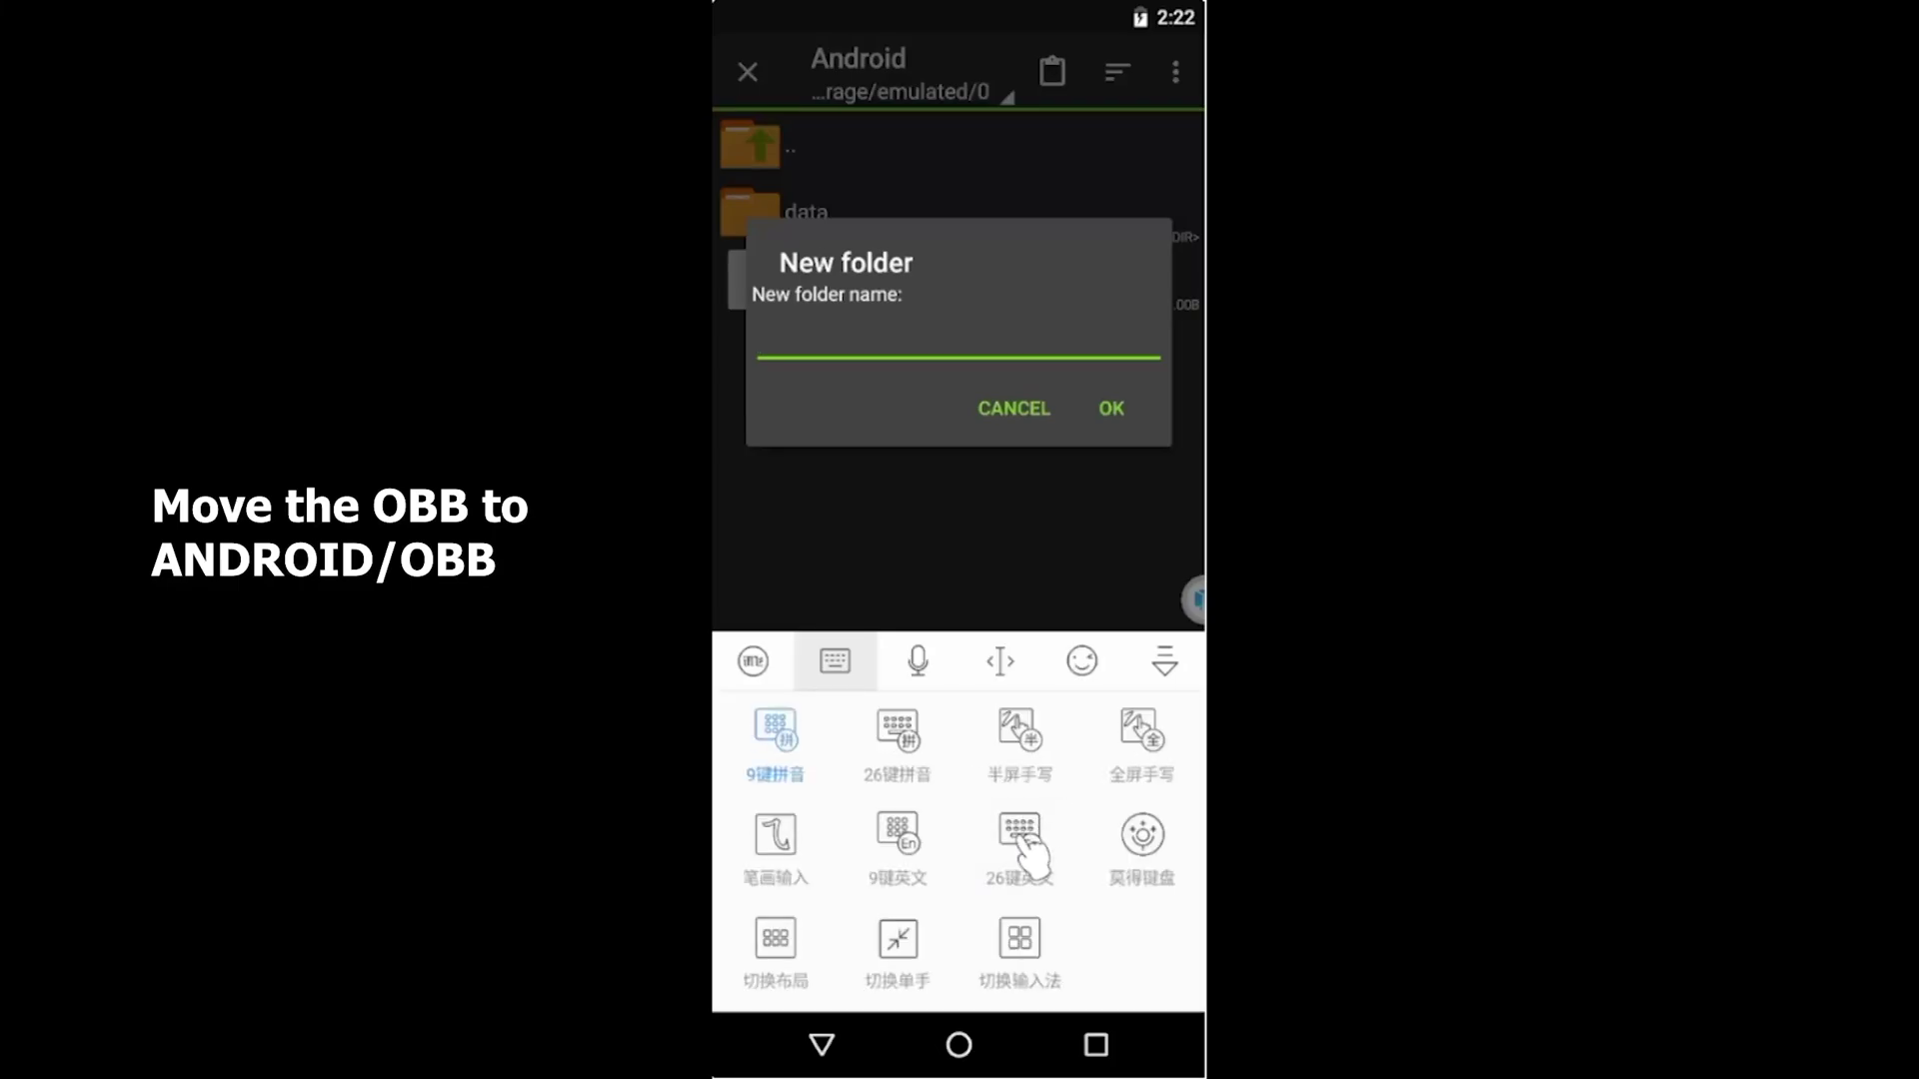
pyautogui.click(1029, 849)
pyautogui.write('obb')
pyautogui.click(1110, 410)
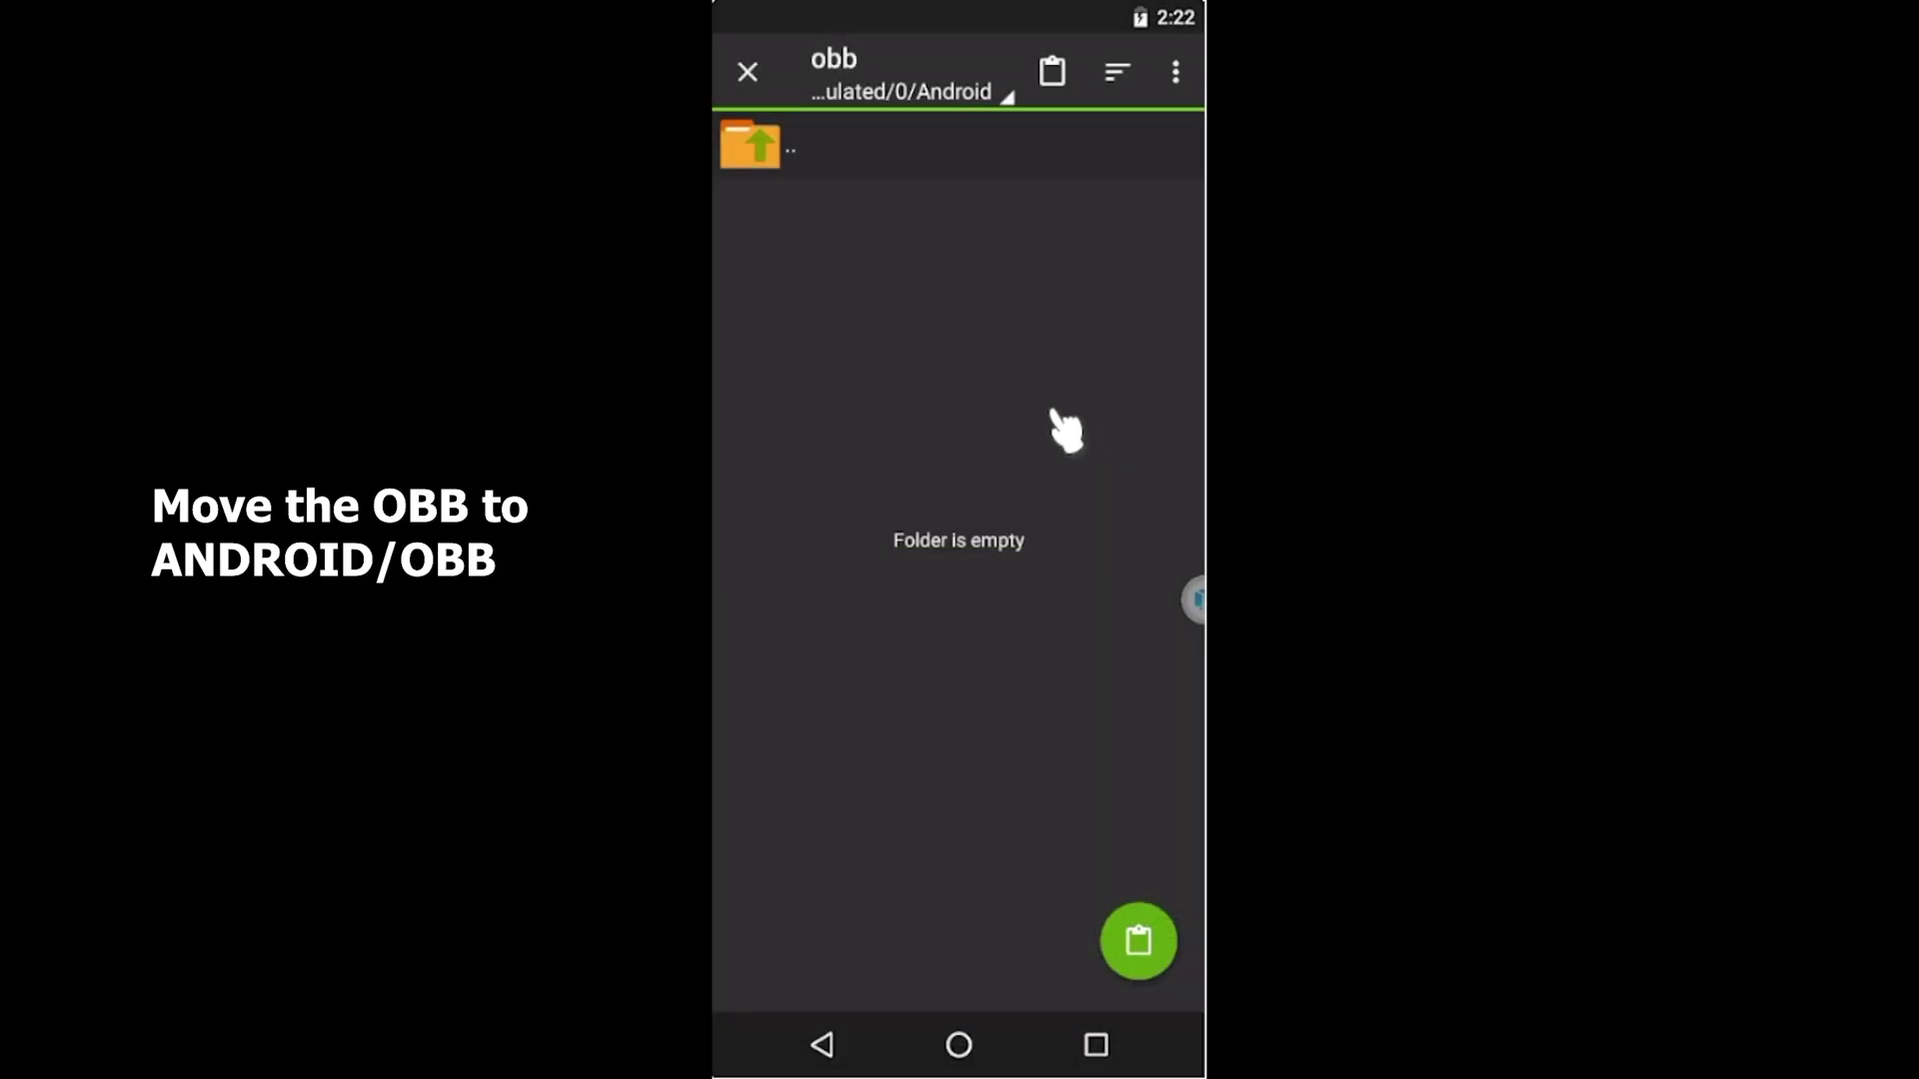
# Step: Paste com.garena.game.codm into the obb folder, go home, and launch Call of Duty
pyautogui.click(1135, 932)
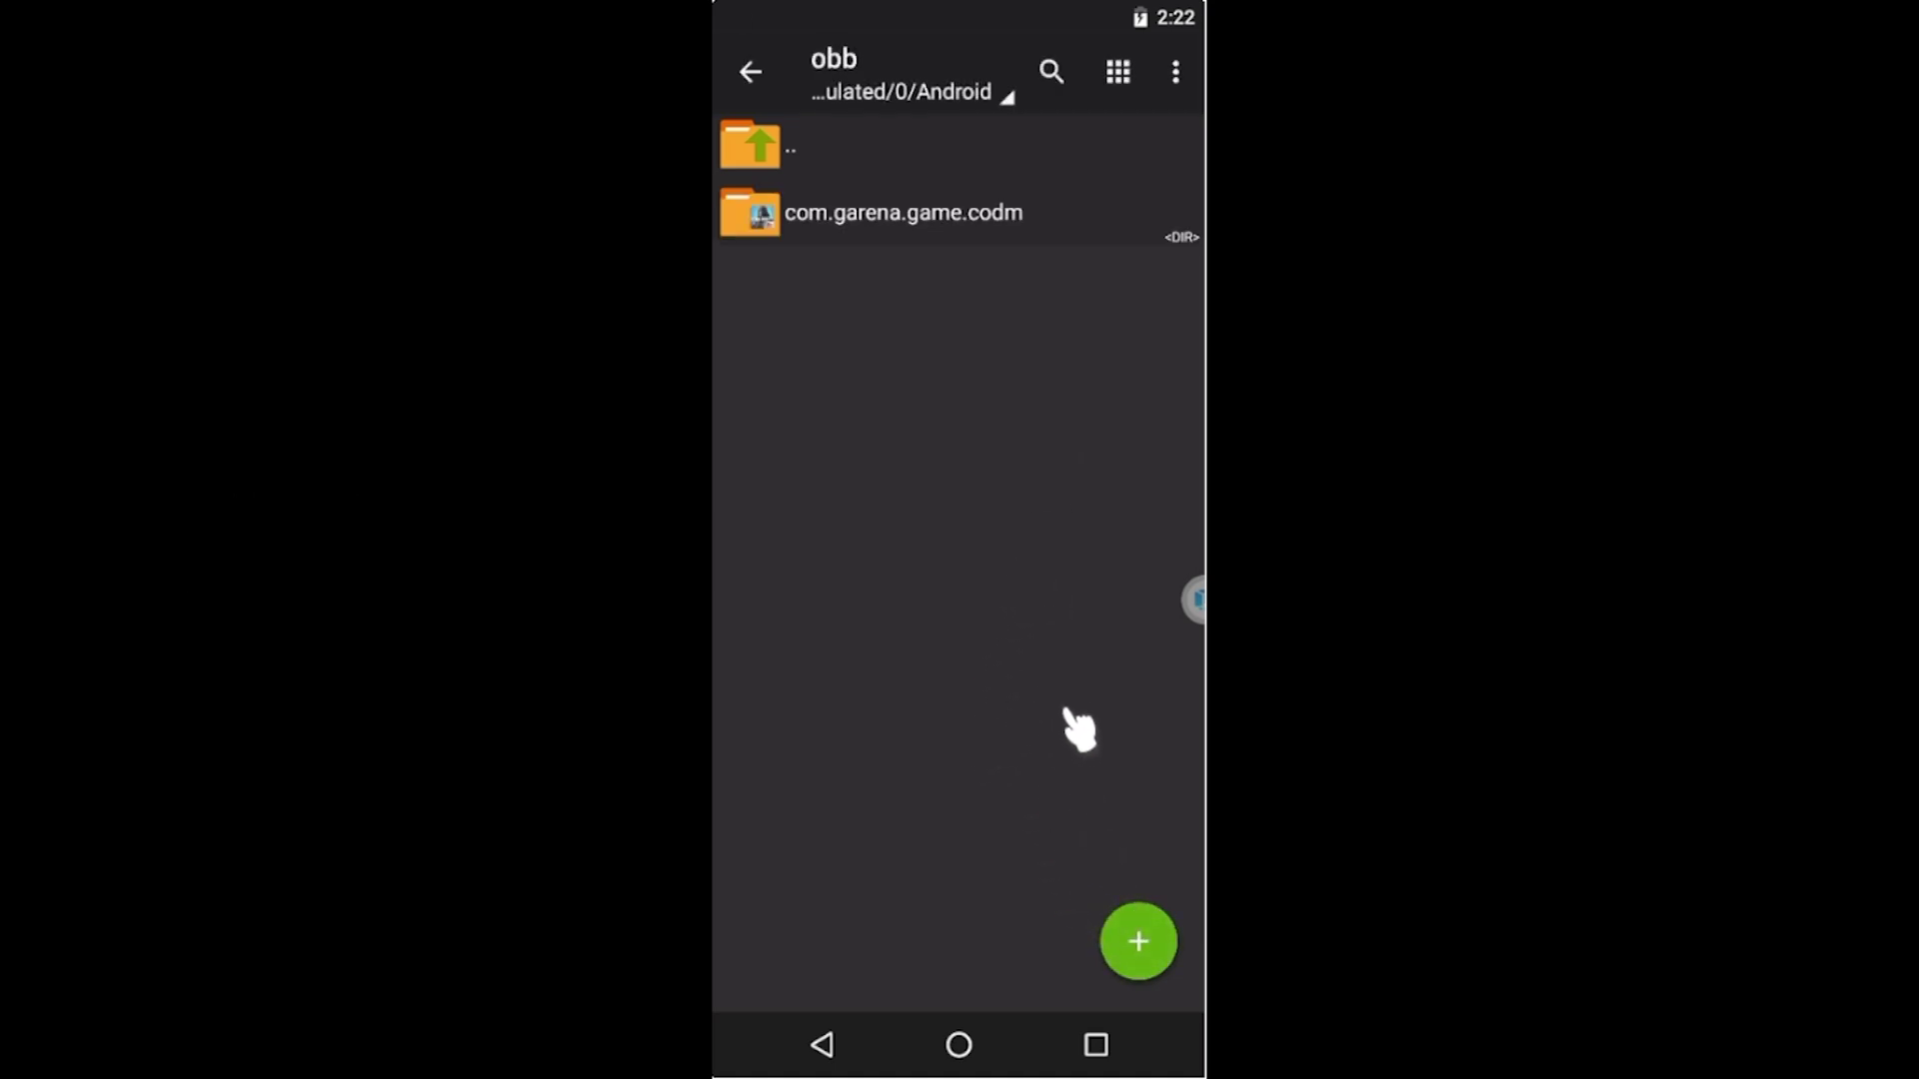
pyautogui.click(974, 1044)
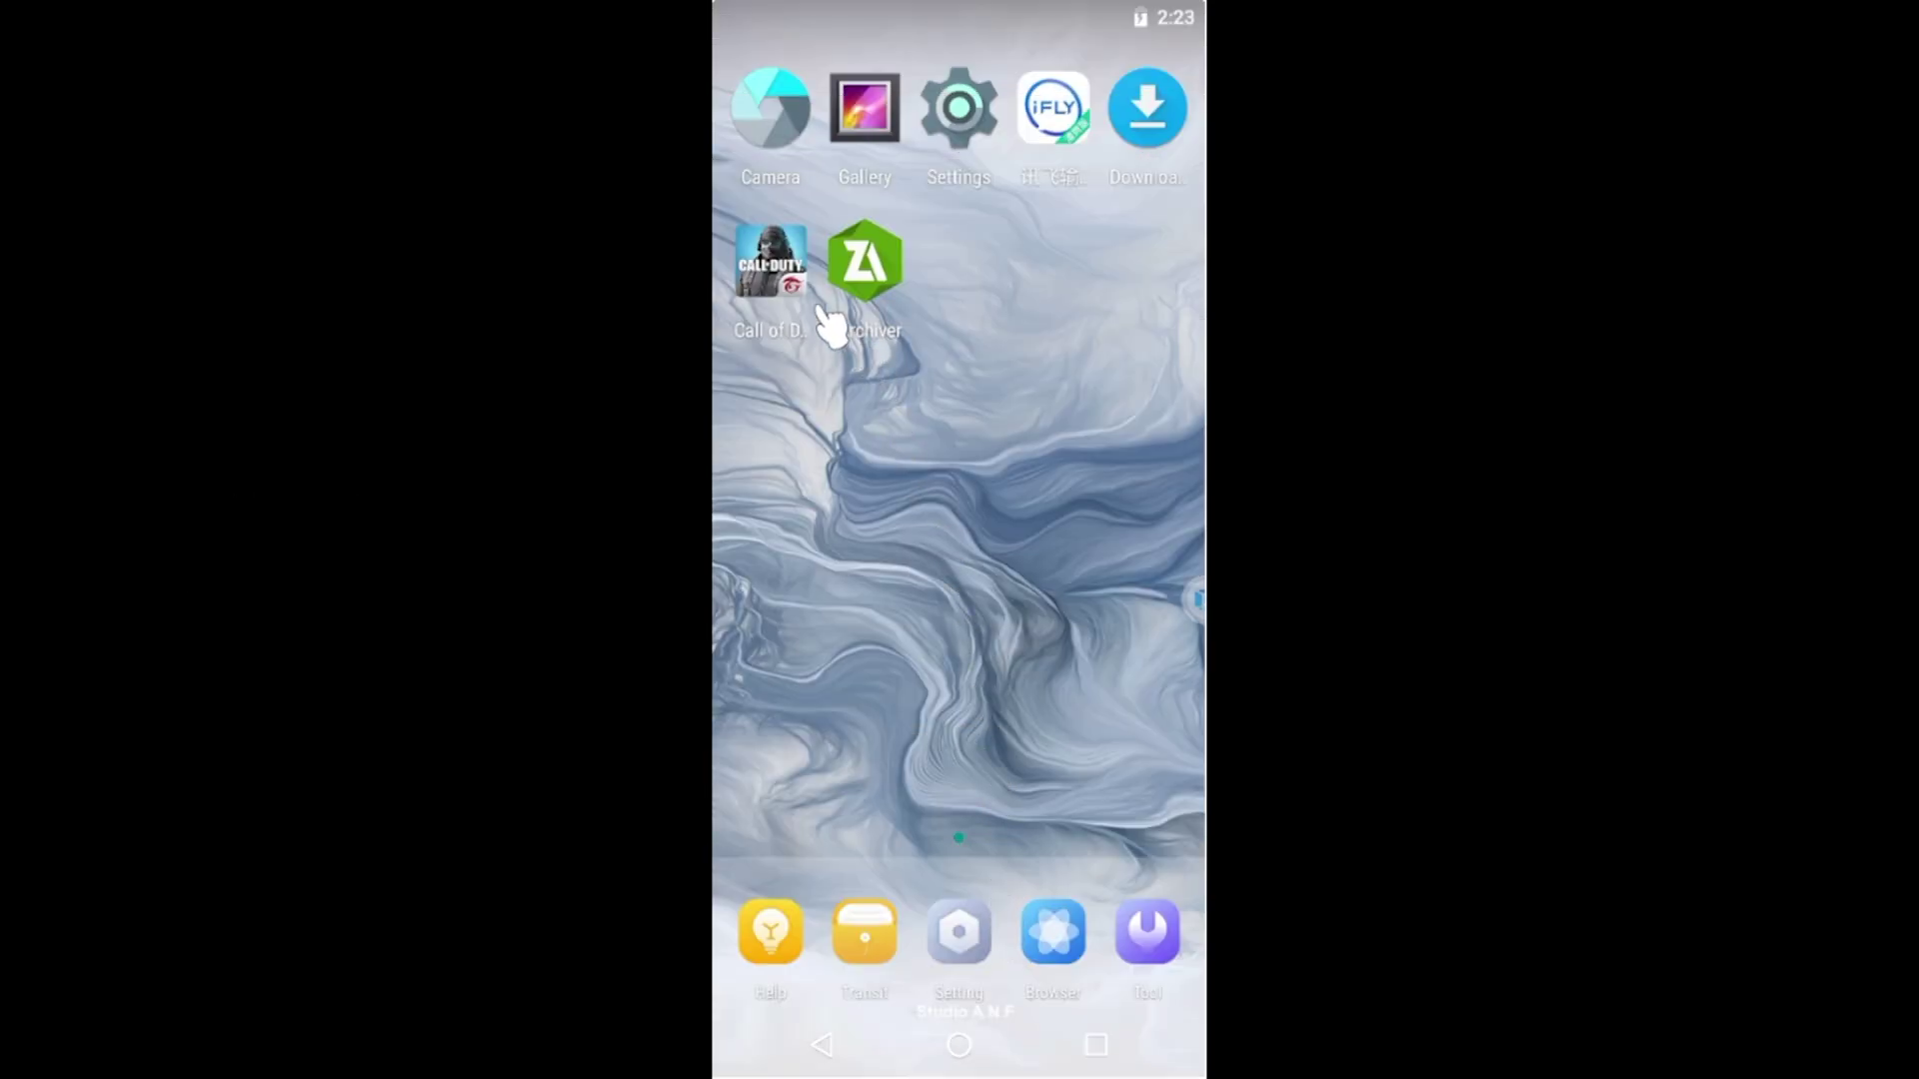
pyautogui.click(789, 290)
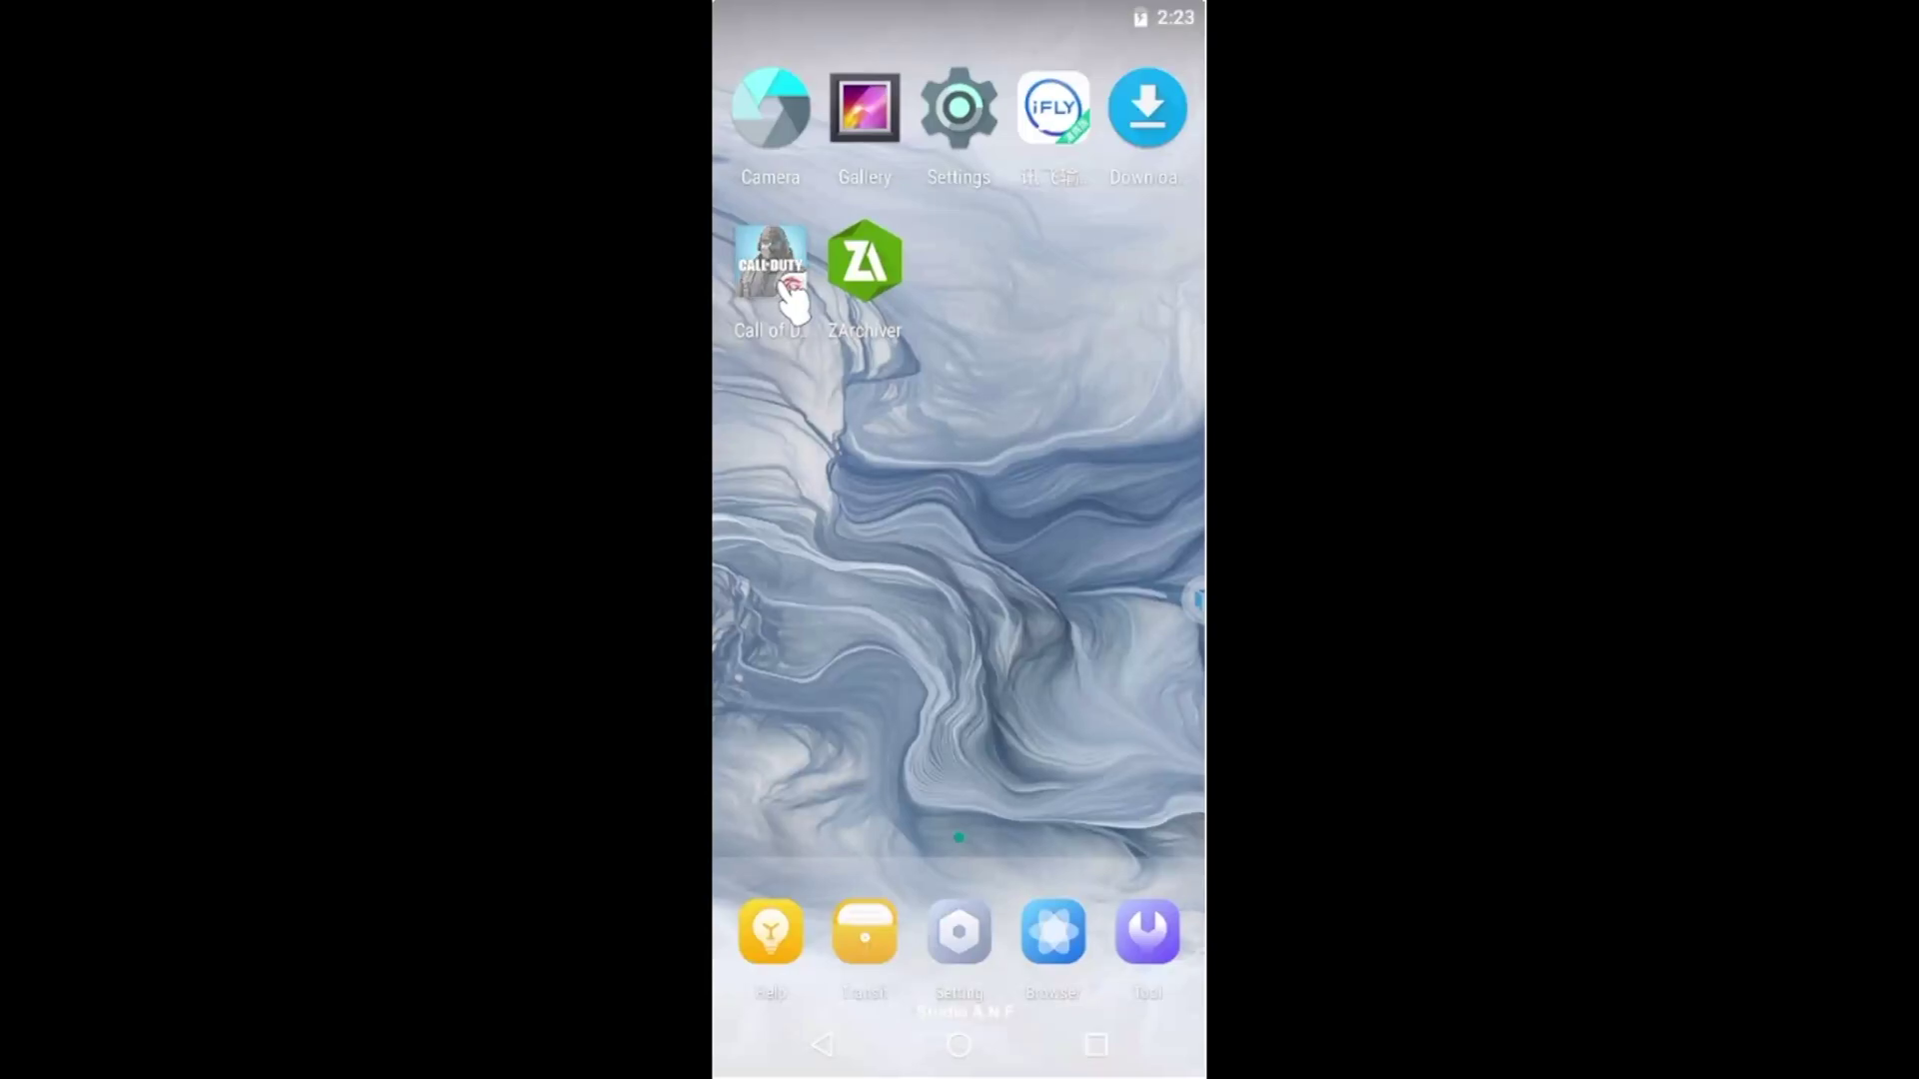